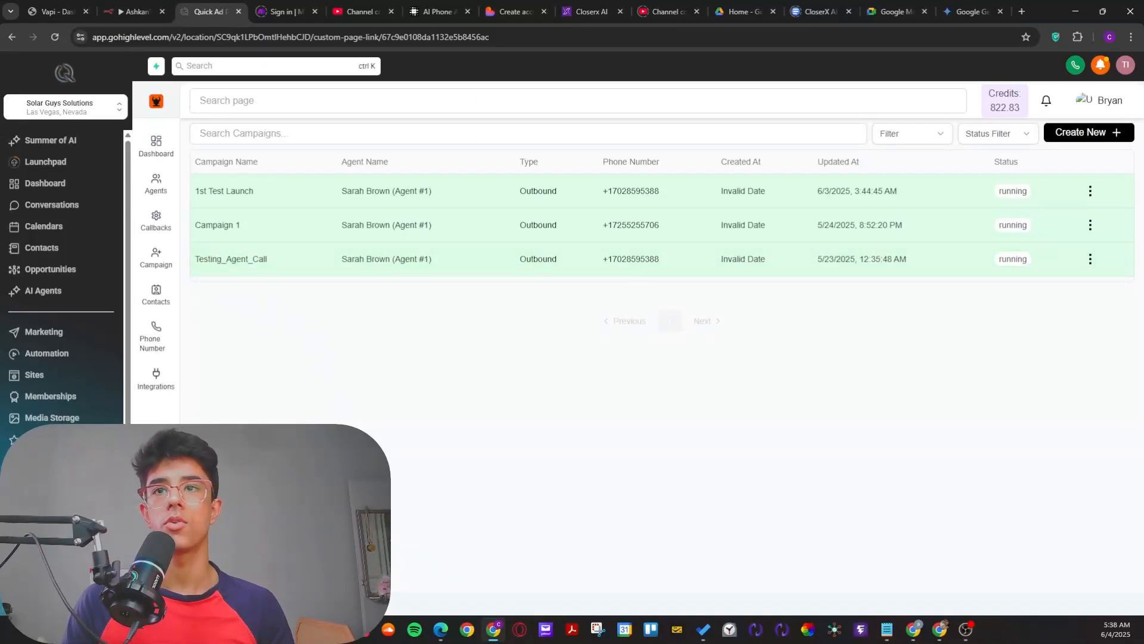
Step: Start a new campaign and set its type to Quick Campaign / CRM & API Campaign
{"action": "mouse_move", "coordinate": [170, 239]}
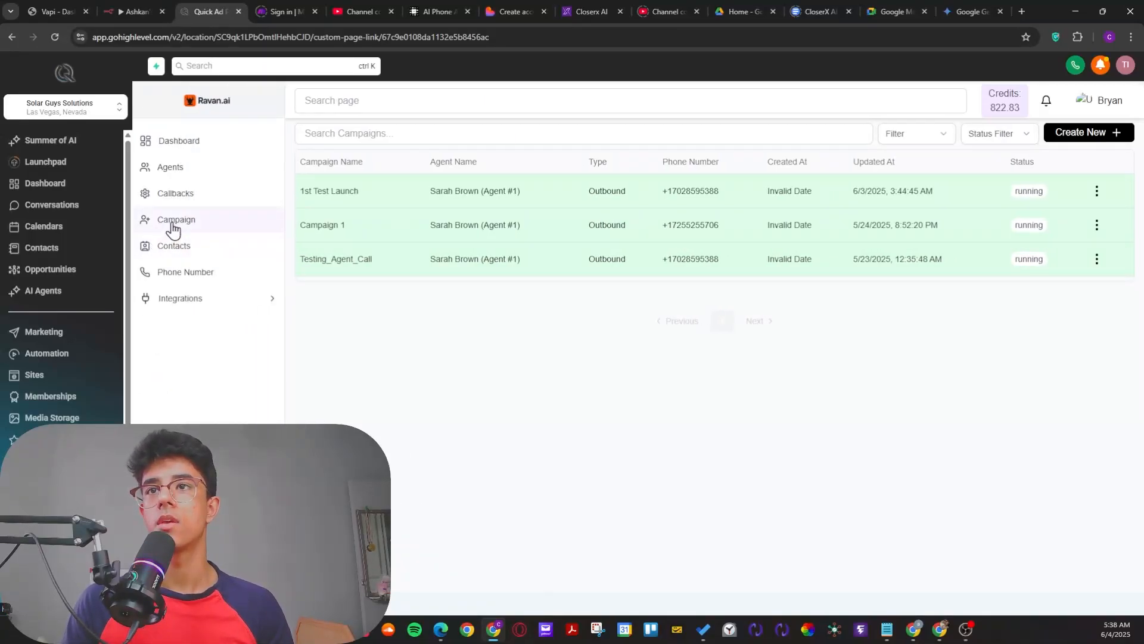
{"action": "scroll", "coordinate": [66, 286], "scroll_direction": "down", "scroll_amount": 1}
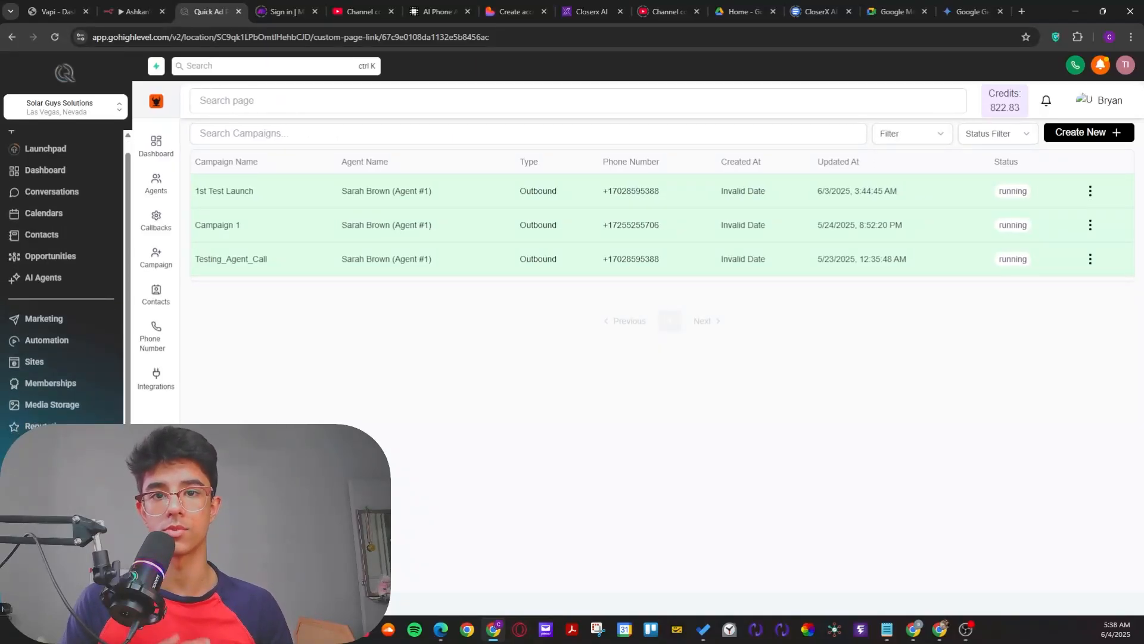
{"action": "mouse_move", "coordinate": [157, 453]}
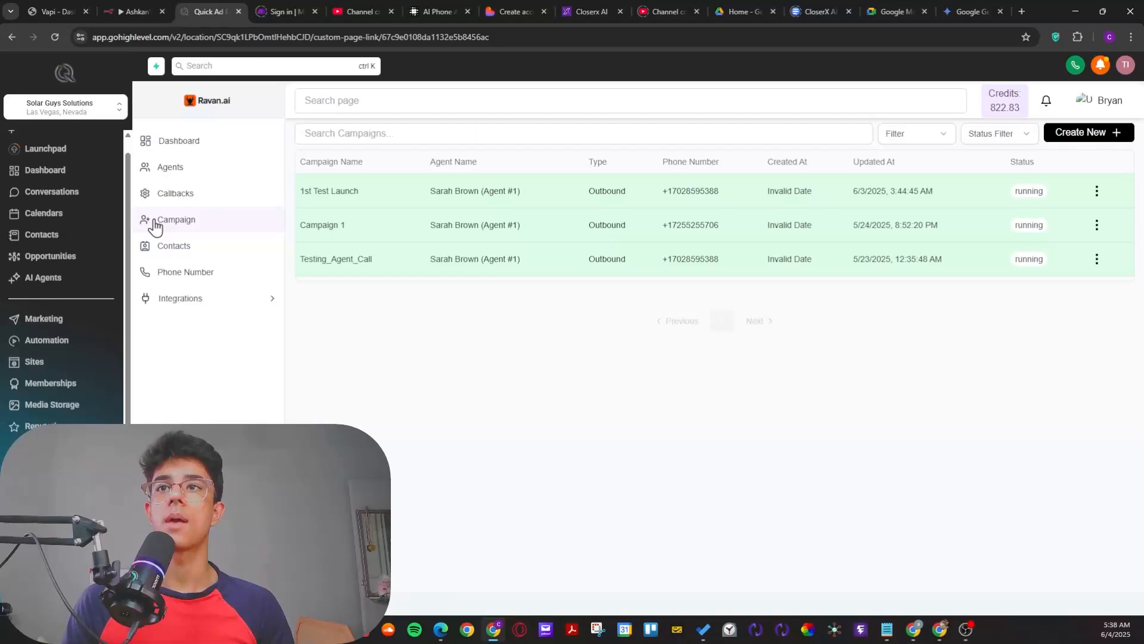
{"action": "left_click", "coordinate": [1078, 146]}
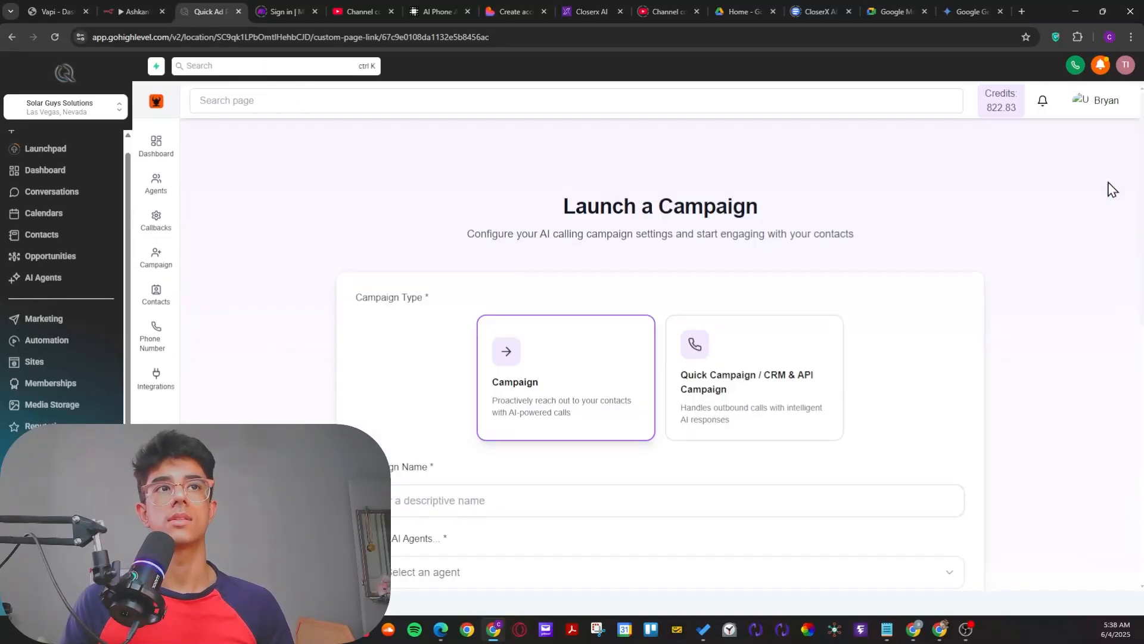
{"action": "scroll", "coordinate": [724, 298], "scroll_direction": "down", "scroll_amount": 5}
{"action": "scroll", "coordinate": [715, 304], "scroll_direction": "up", "scroll_amount": 5}
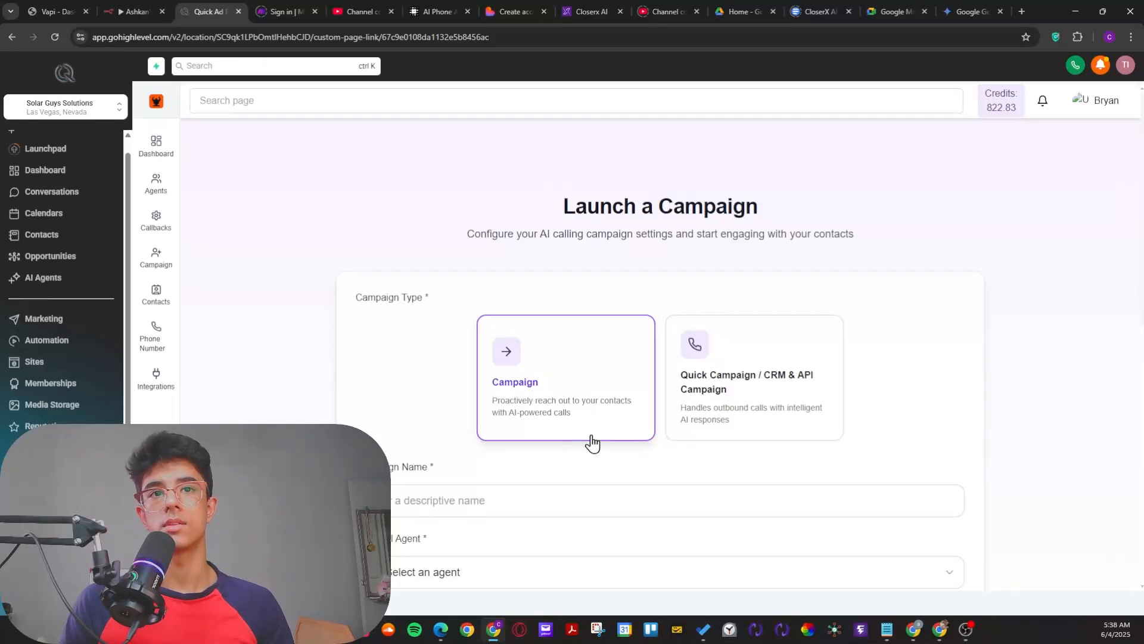
{"action": "left_click", "coordinate": [745, 388]}
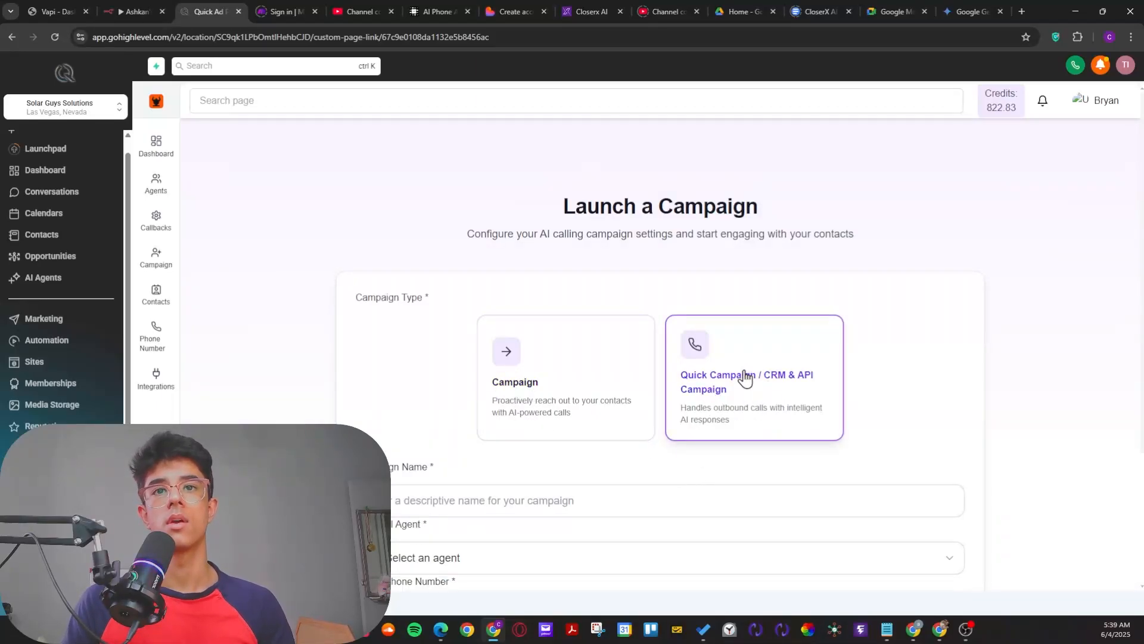
{"action": "scroll", "coordinate": [718, 364], "scroll_direction": "down", "scroll_amount": 2}
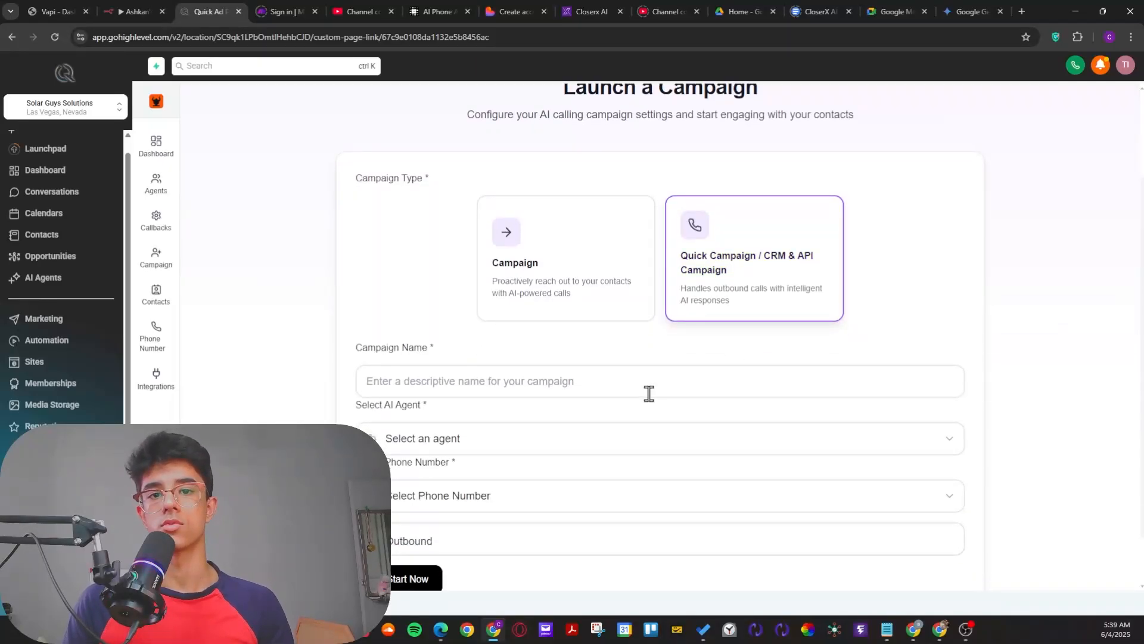
Step: Name the campaign "Test delete later"
{"action": "left_click", "coordinate": [452, 380]}
{"action": "type", "text": "TE"}
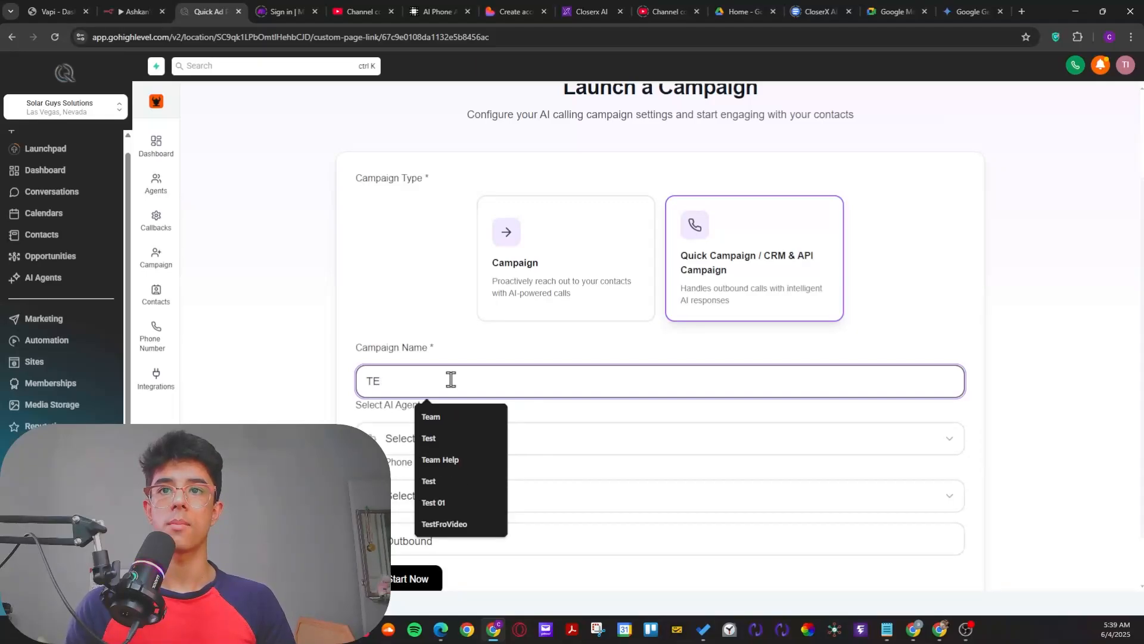
{"action": "key", "text": "BackSpace"}
{"action": "type", "text": "est"}
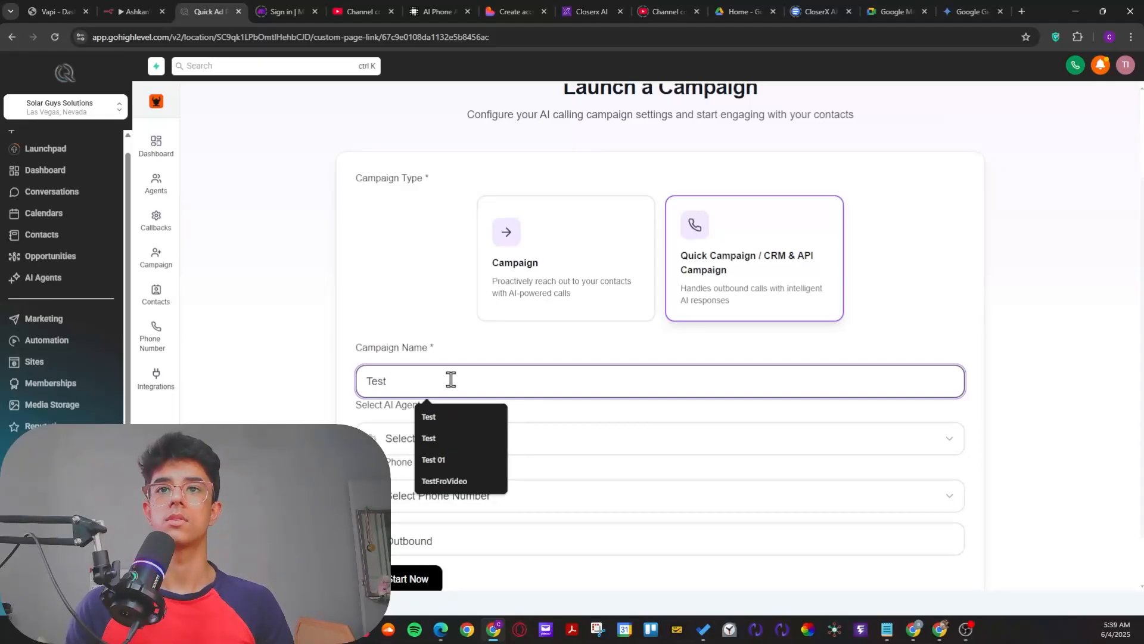
{"action": "type", "text": " d"}
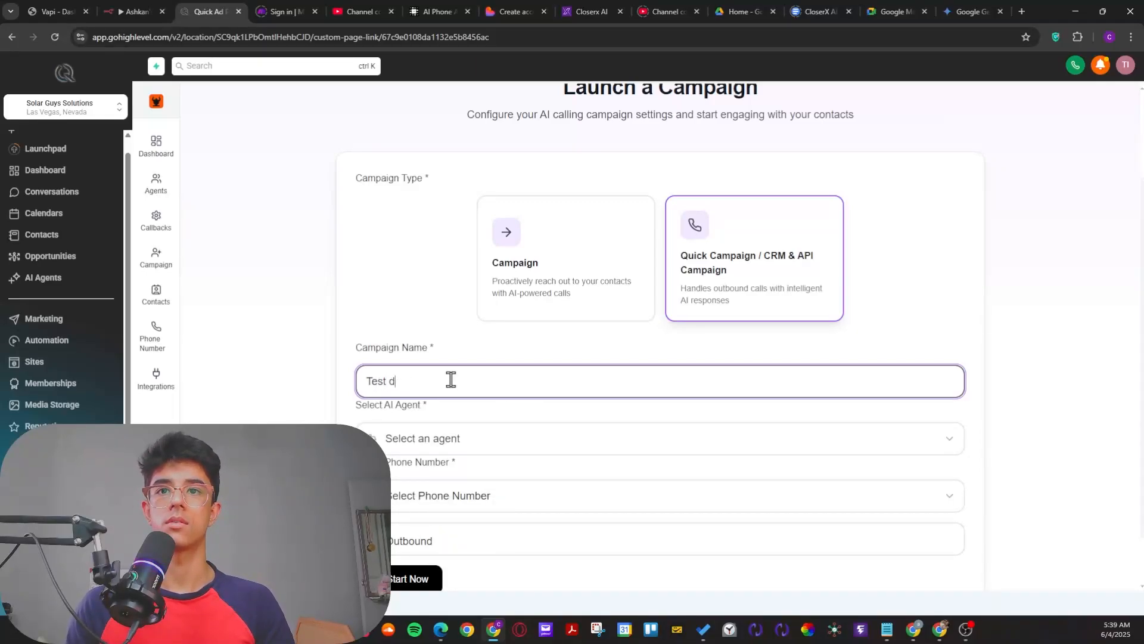
{"action": "type", "text": "leel later"}
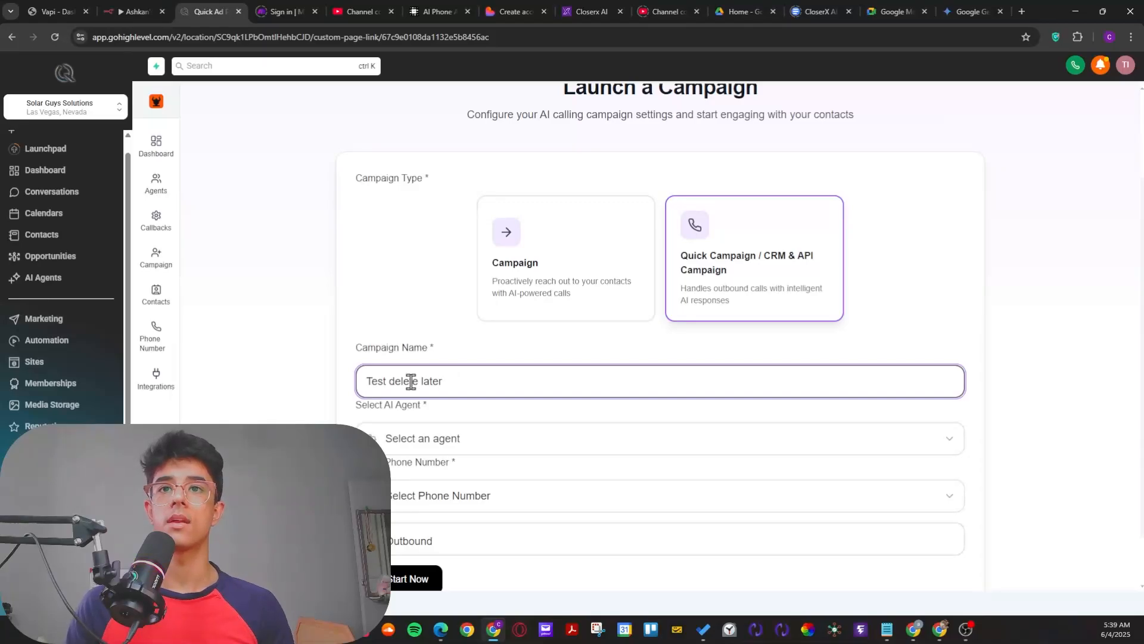
Step: Assign AI Agent #1 and the last listed phone number to the outbound campaign and launch it
{"action": "left_click", "coordinate": [461, 441]}
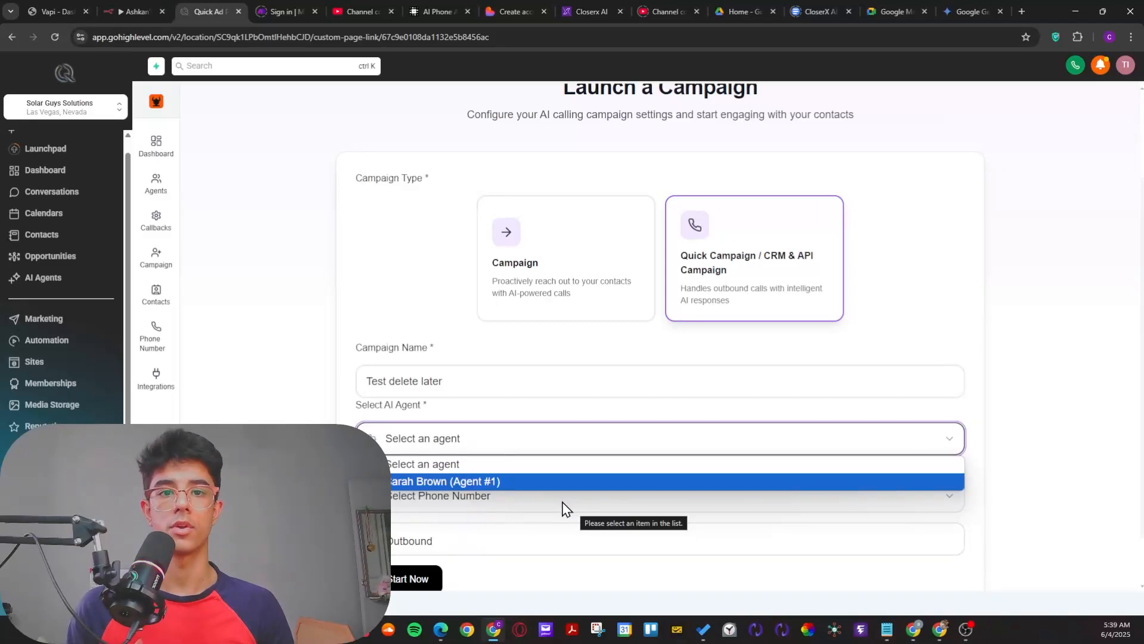
{"action": "left_click", "coordinate": [449, 481]}
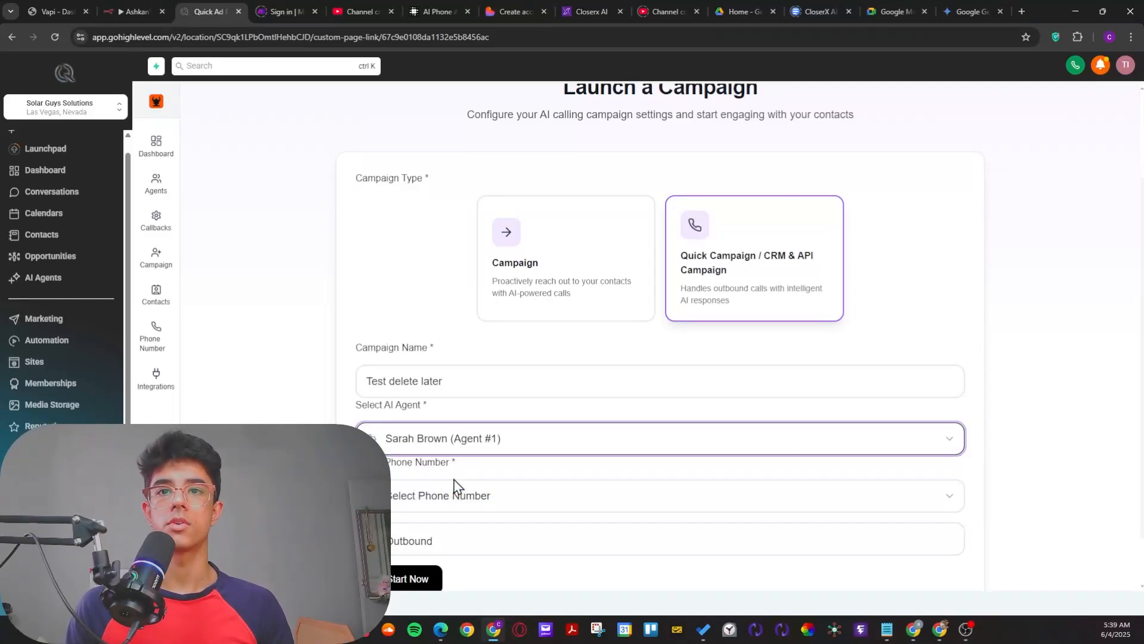
{"action": "scroll", "coordinate": [433, 456], "scroll_direction": "down", "scroll_amount": 1}
{"action": "left_click", "coordinate": [454, 444]}
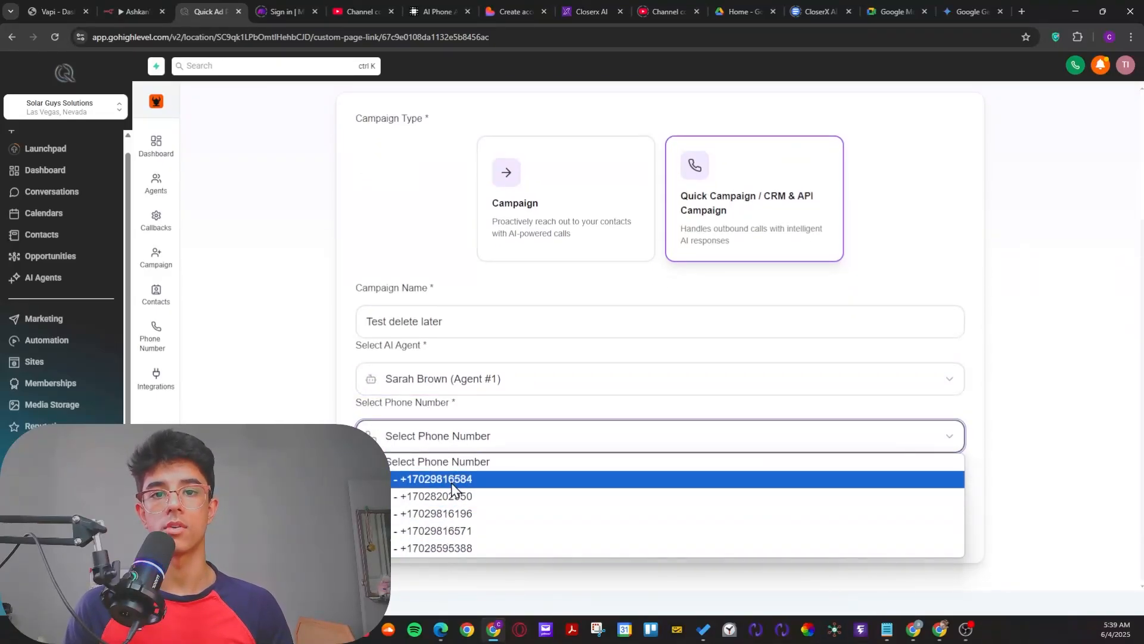
{"action": "left_click", "coordinate": [465, 548]}
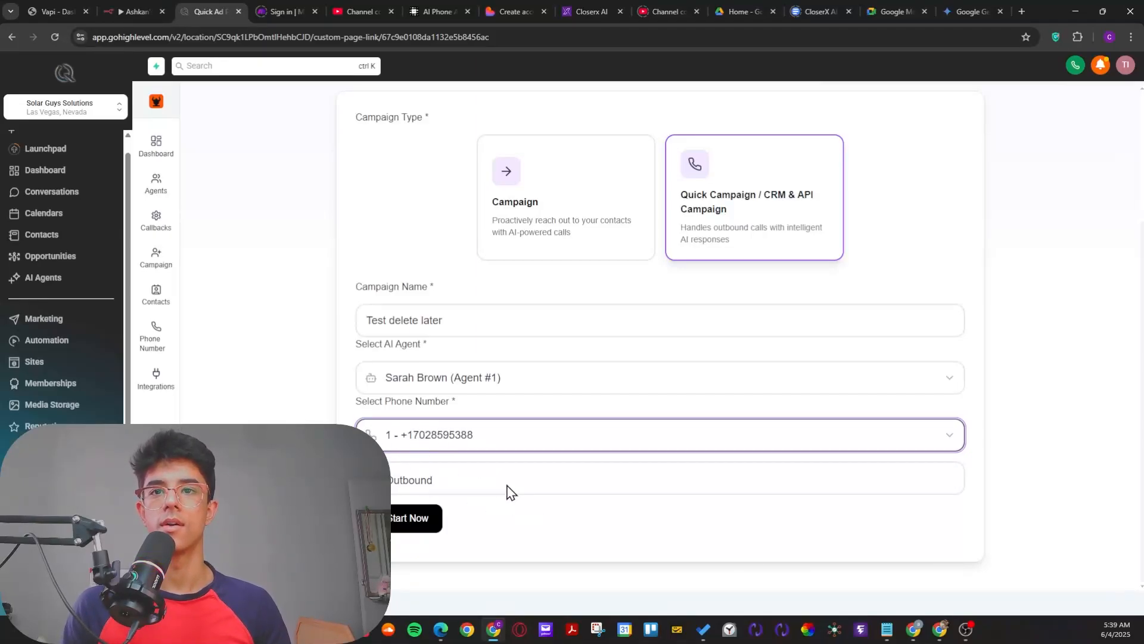
{"action": "double_click", "coordinate": [400, 478]}
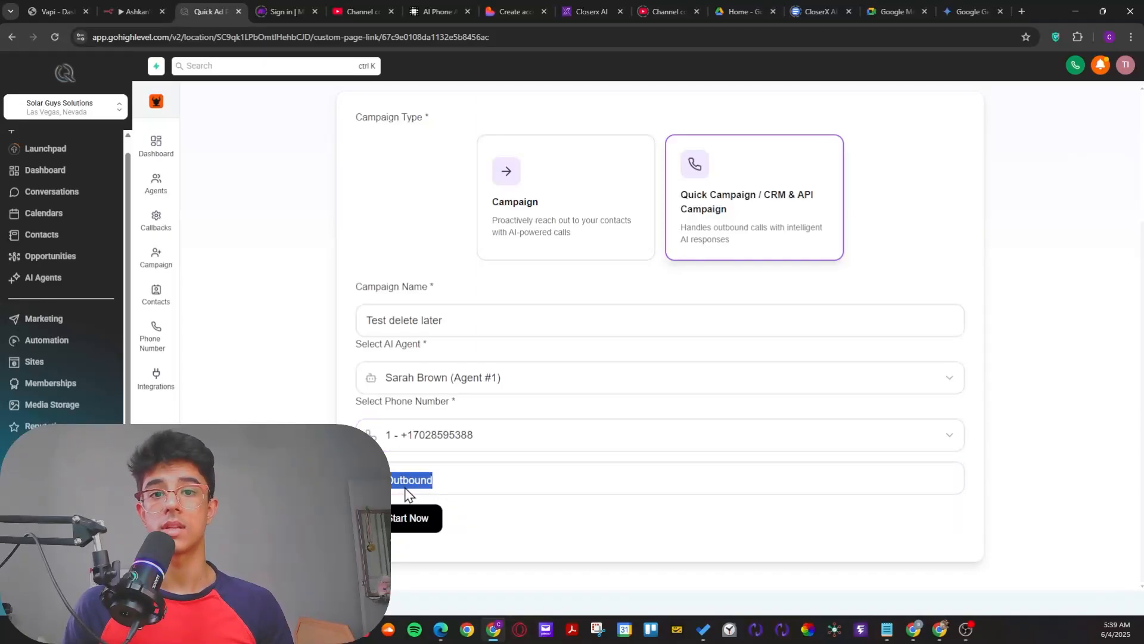
{"action": "left_click", "coordinate": [403, 521]}
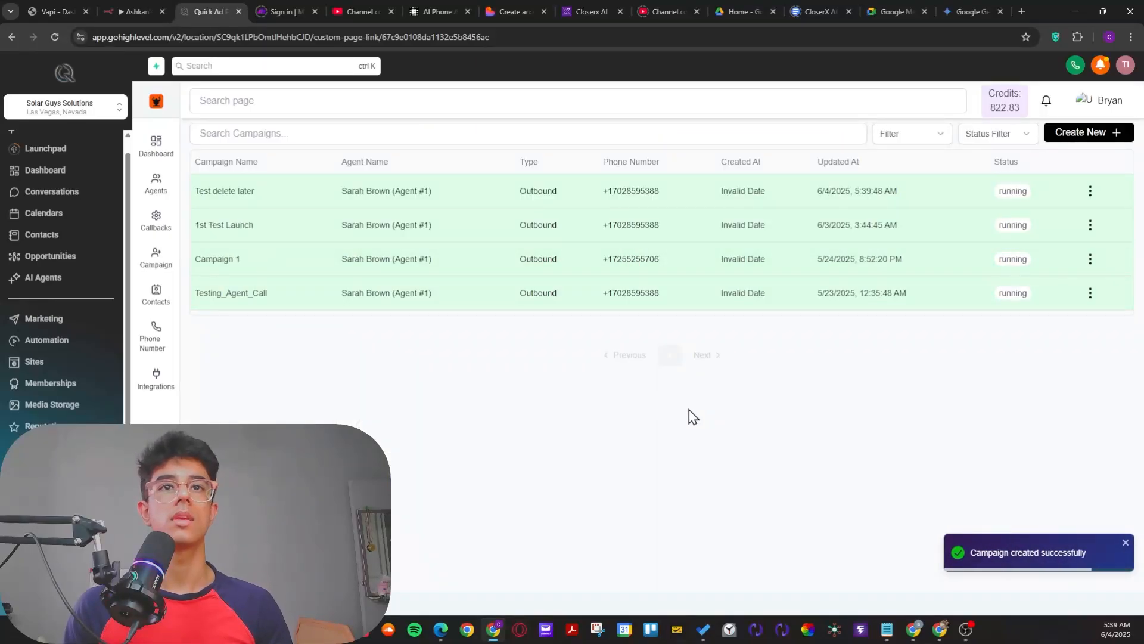
Step: Check the available actions for the "Test delete later" campaign and open its performance analytics
{"action": "left_click", "coordinate": [1090, 190]}
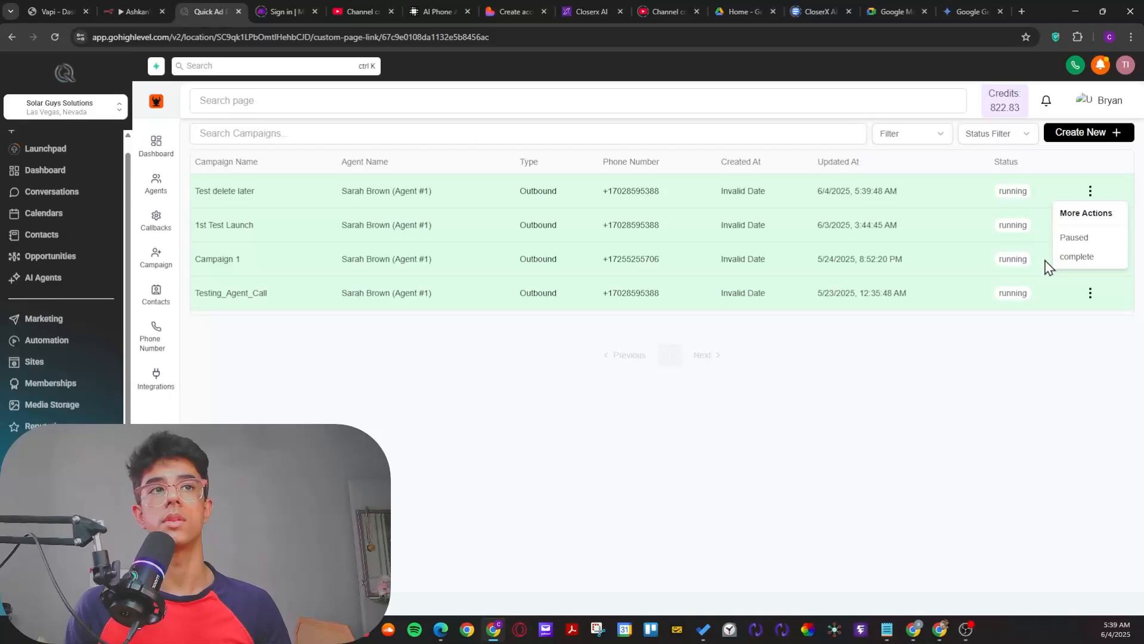
{"action": "left_click", "coordinate": [690, 186]}
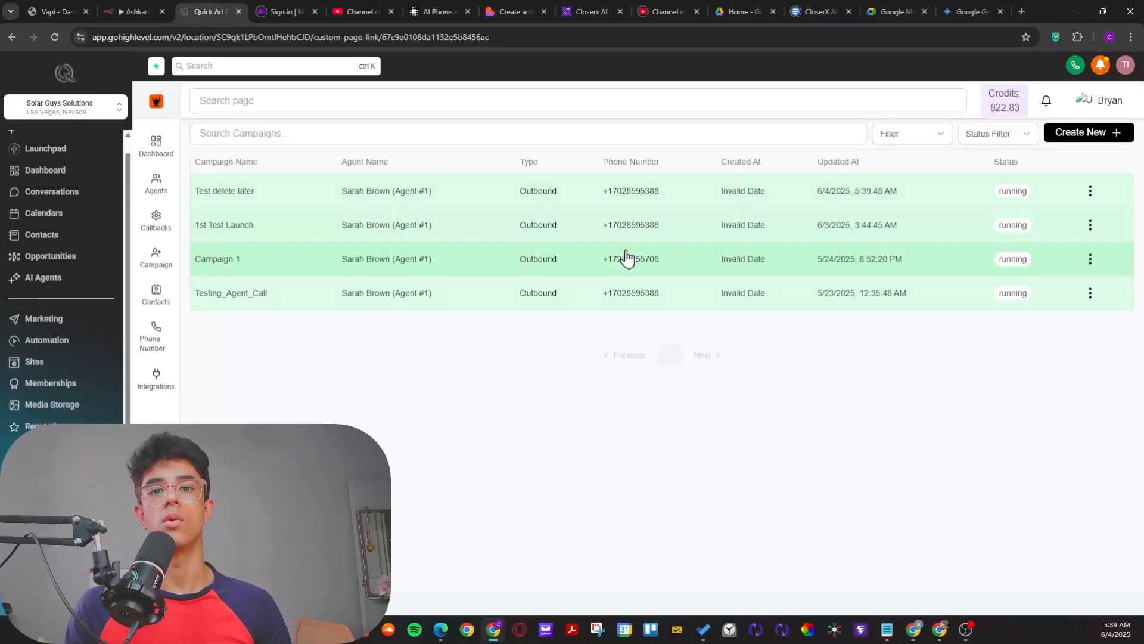
{"action": "left_click", "coordinate": [560, 192]}
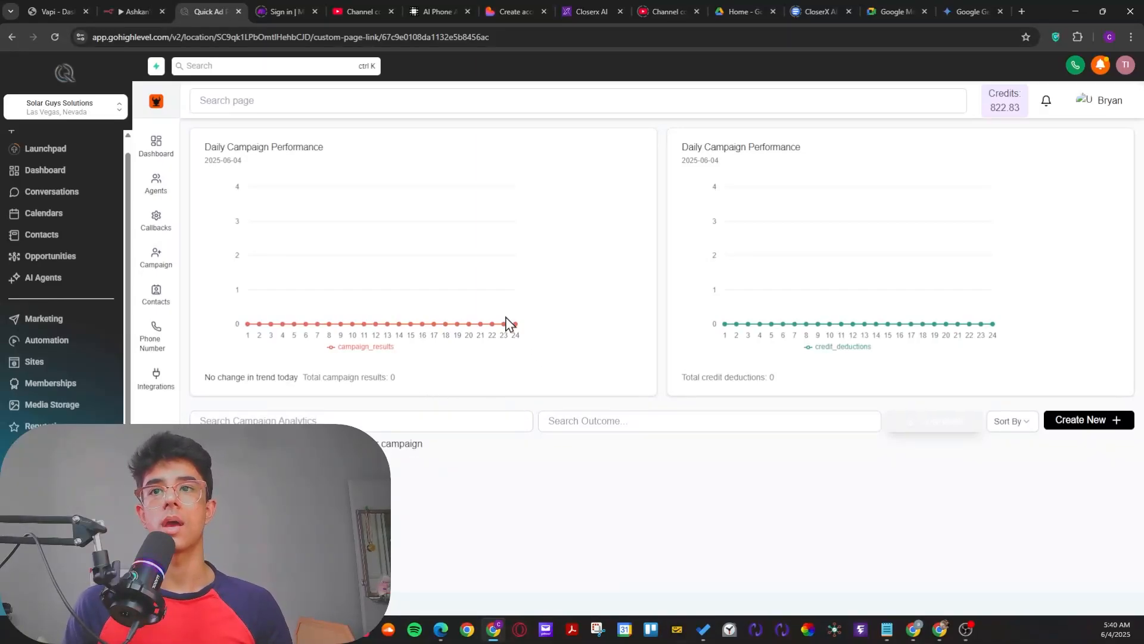
Step: Go to the automation workflow list and open the Voice Ai folder
{"action": "left_click", "coordinate": [50, 343]}
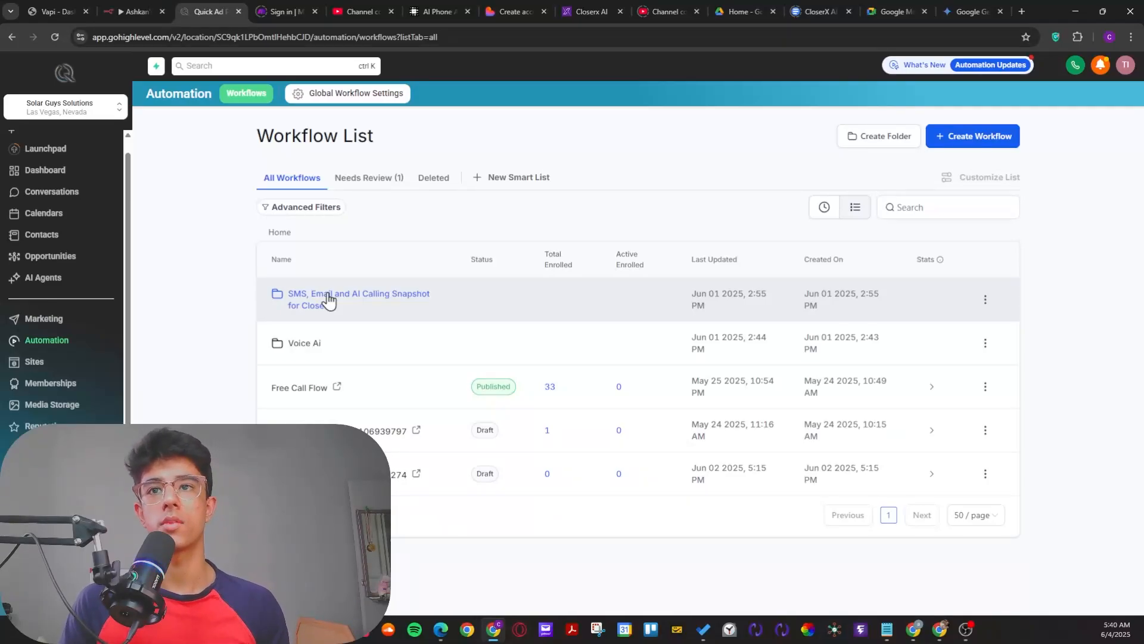
{"action": "left_click_drag", "start_coordinate": [258, 283], "coordinate": [230, 384]}
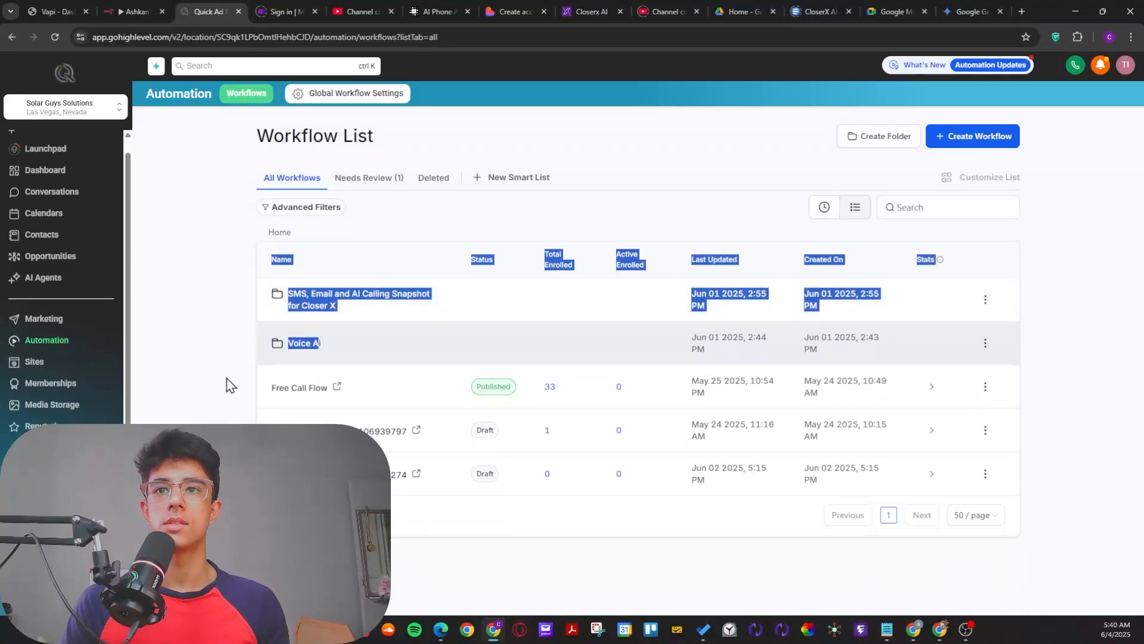
{"action": "left_click", "coordinate": [232, 381]}
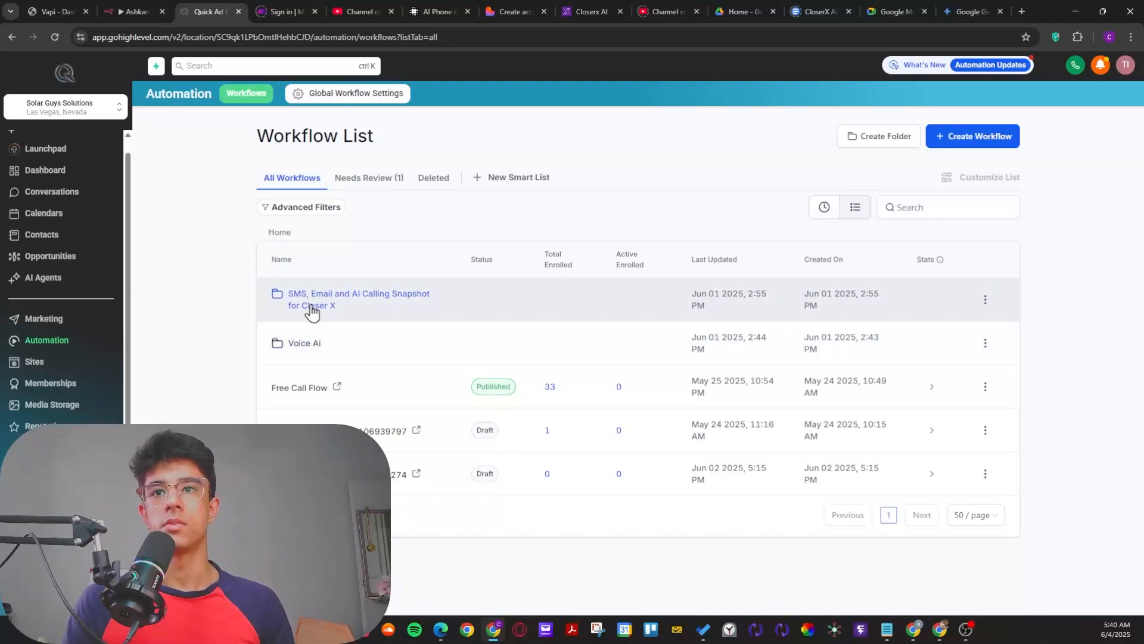
{"action": "left_click", "coordinate": [324, 339]}
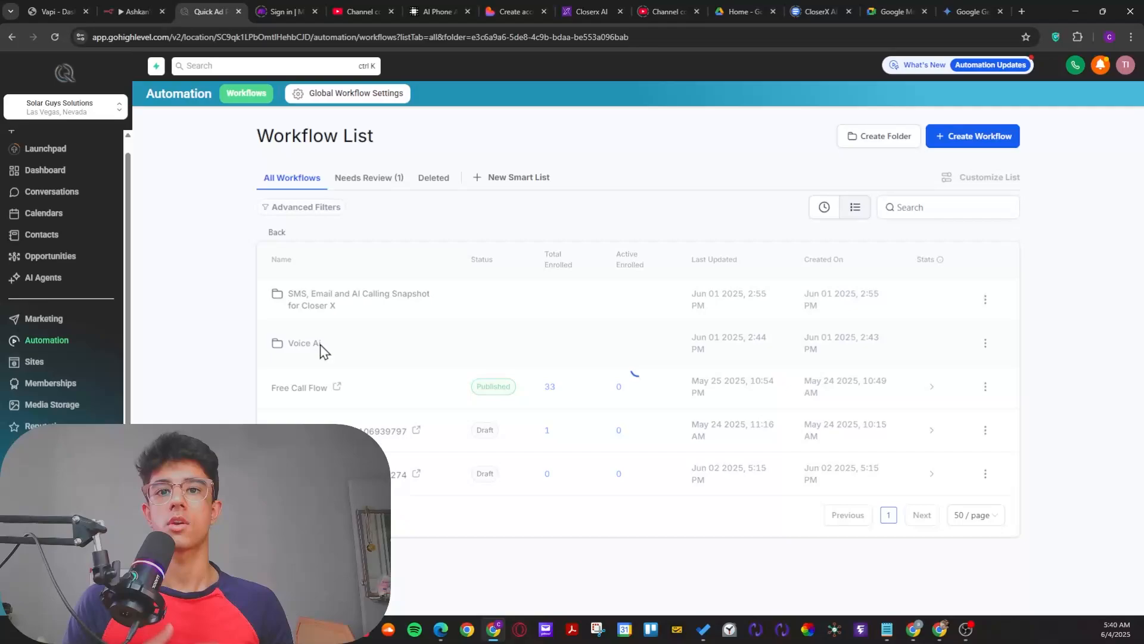
Step: Look through the AI caller and assistant workflows in the Voice Ai folder
{"action": "scroll", "coordinate": [327, 360], "scroll_direction": "down", "scroll_amount": 4}
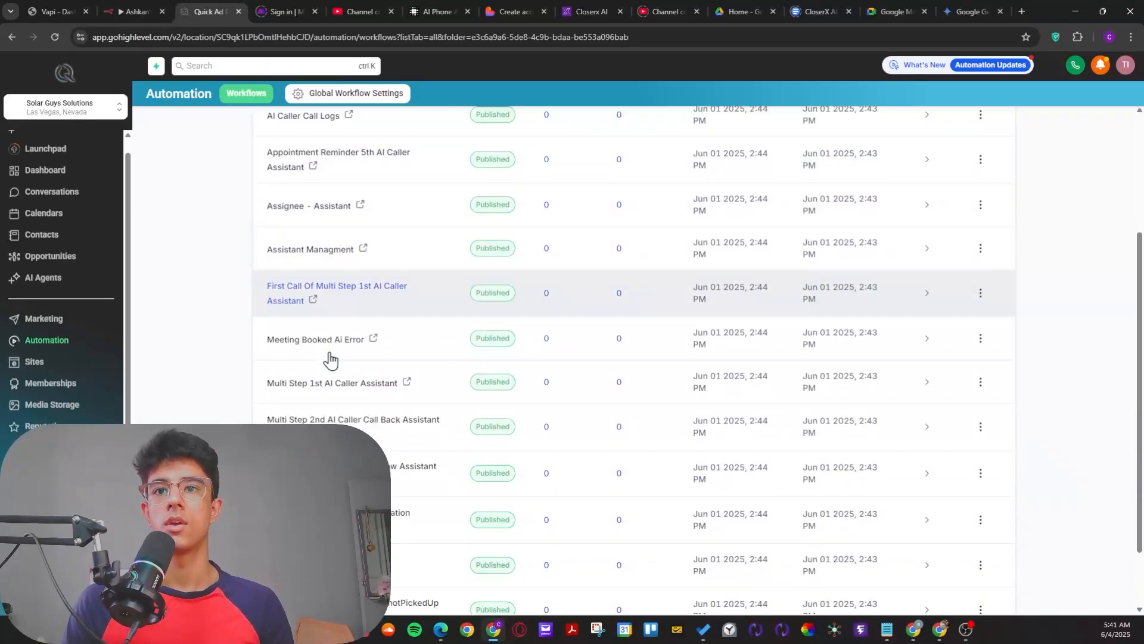
{"action": "scroll", "coordinate": [331, 358], "scroll_direction": "up", "scroll_amount": 5}
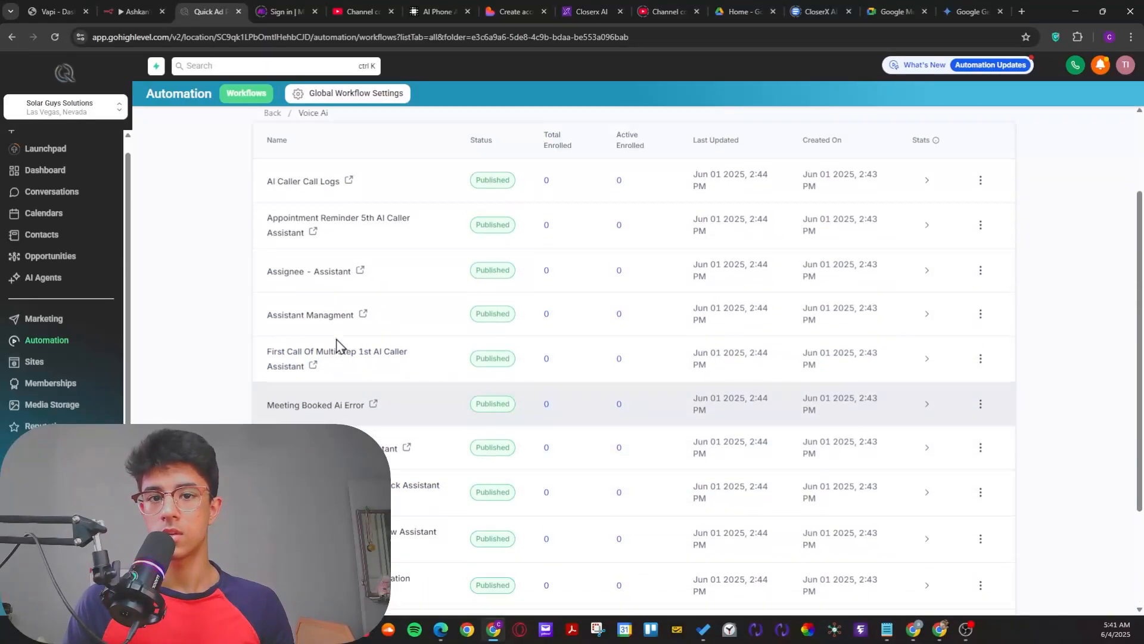
{"action": "scroll", "coordinate": [358, 316], "scroll_direction": "down", "scroll_amount": 5}
{"action": "scroll", "coordinate": [406, 310], "scroll_direction": "up", "scroll_amount": 3}
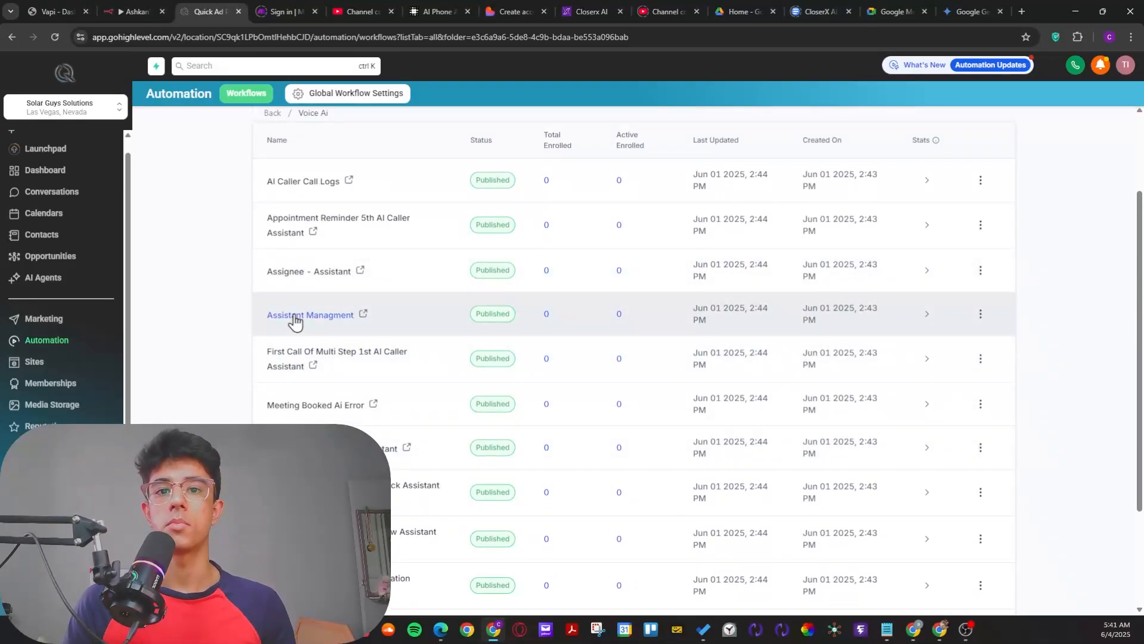
{"action": "scroll", "coordinate": [333, 429], "scroll_direction": "down", "scroll_amount": 1}
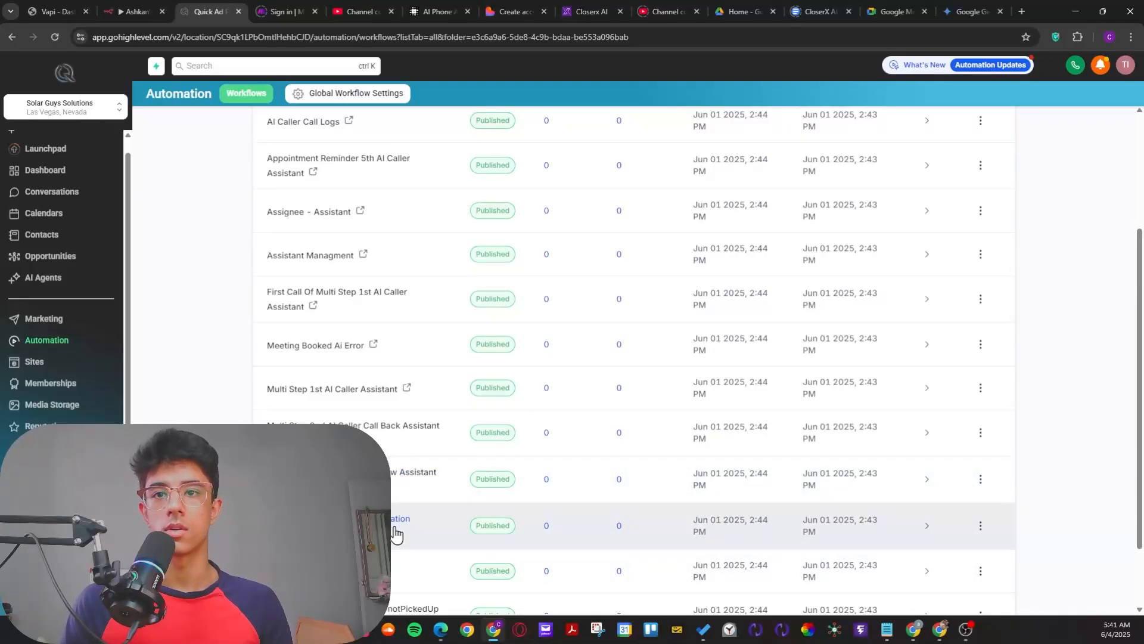
{"action": "scroll", "coordinate": [394, 530], "scroll_direction": "down", "scroll_amount": 2}
{"action": "scroll", "coordinate": [370, 447], "scroll_direction": "up", "scroll_amount": 4}
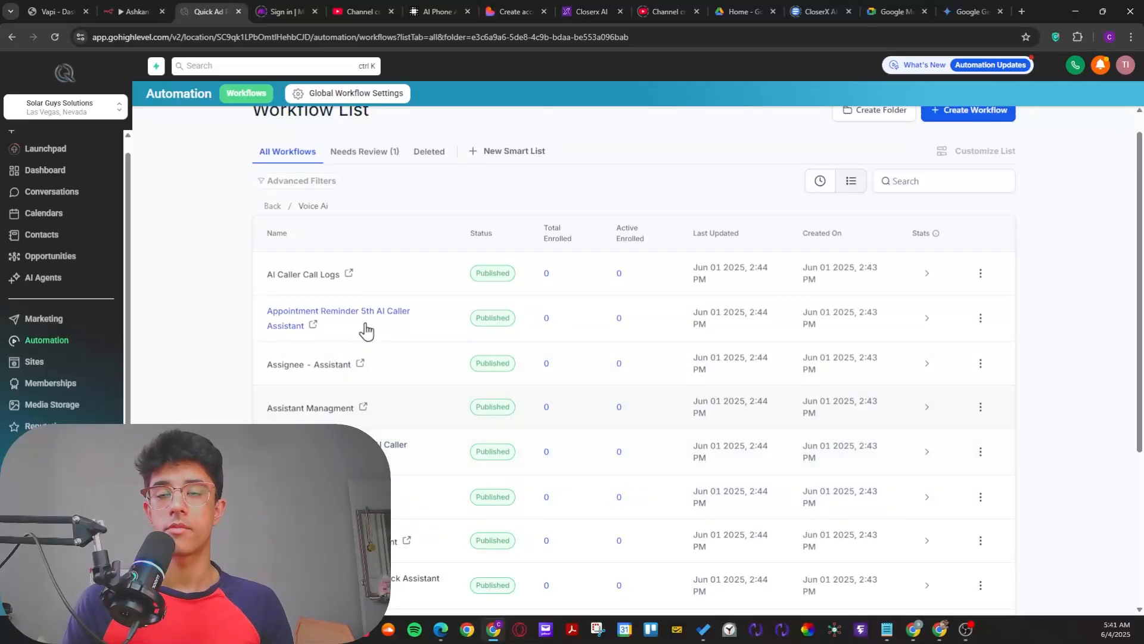
Step: Return to the main workflow list and open the "SMS, Email and AI Calling Snapshot for Closer X" folder
{"action": "left_click", "coordinate": [273, 207]}
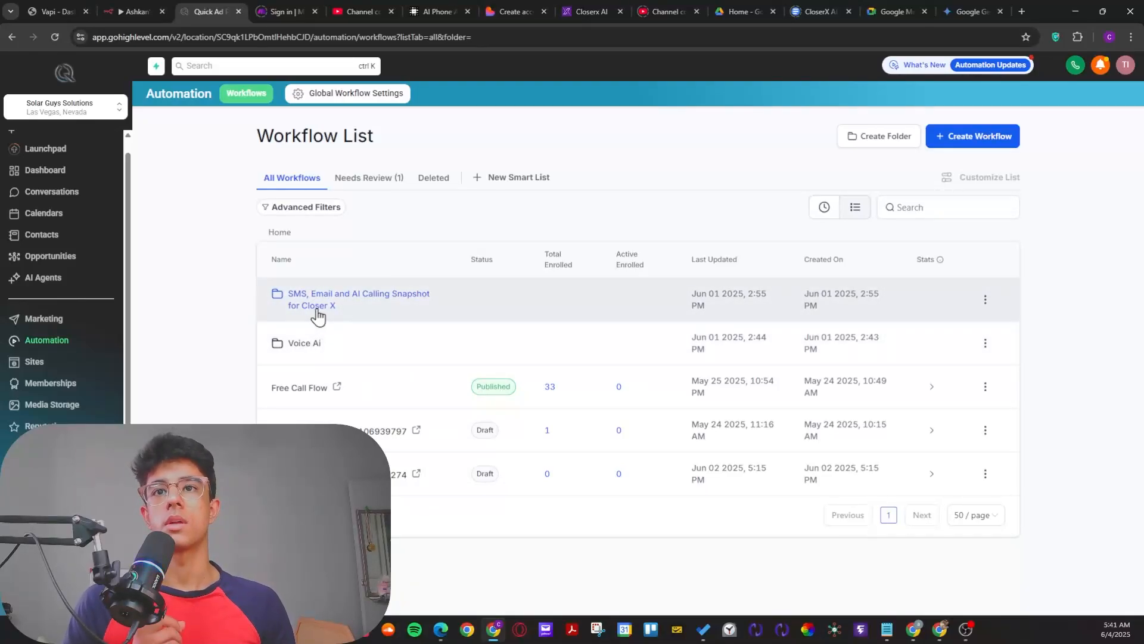
{"action": "left_click", "coordinate": [319, 308]}
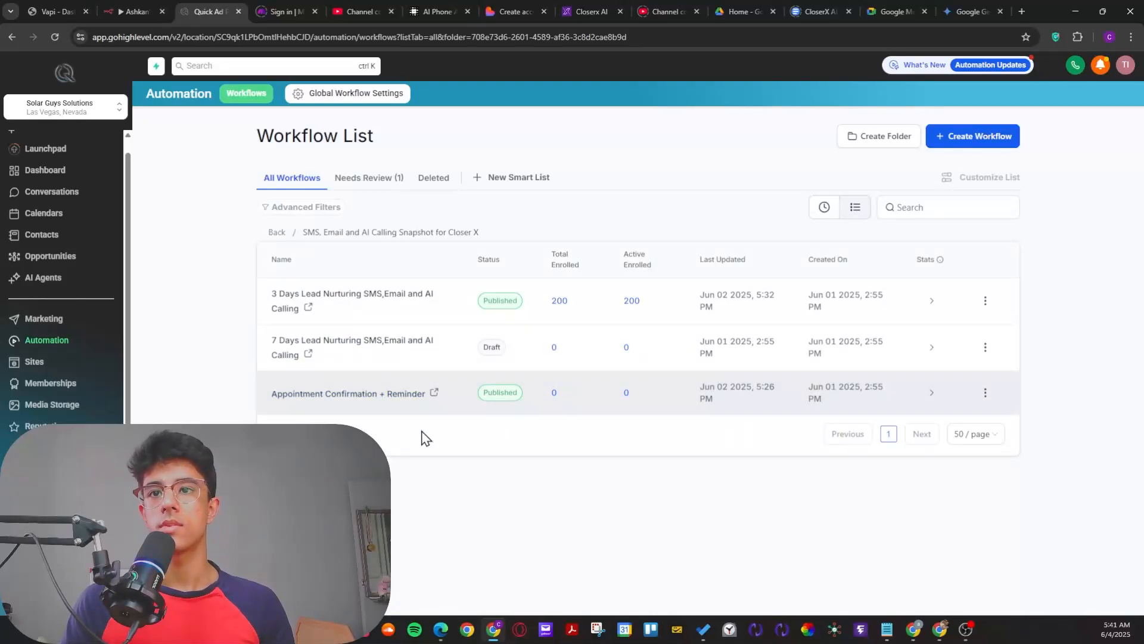
{"action": "left_click_drag", "start_coordinate": [426, 395], "coordinate": [265, 401]}
{"action": "left_click", "coordinate": [334, 444]}
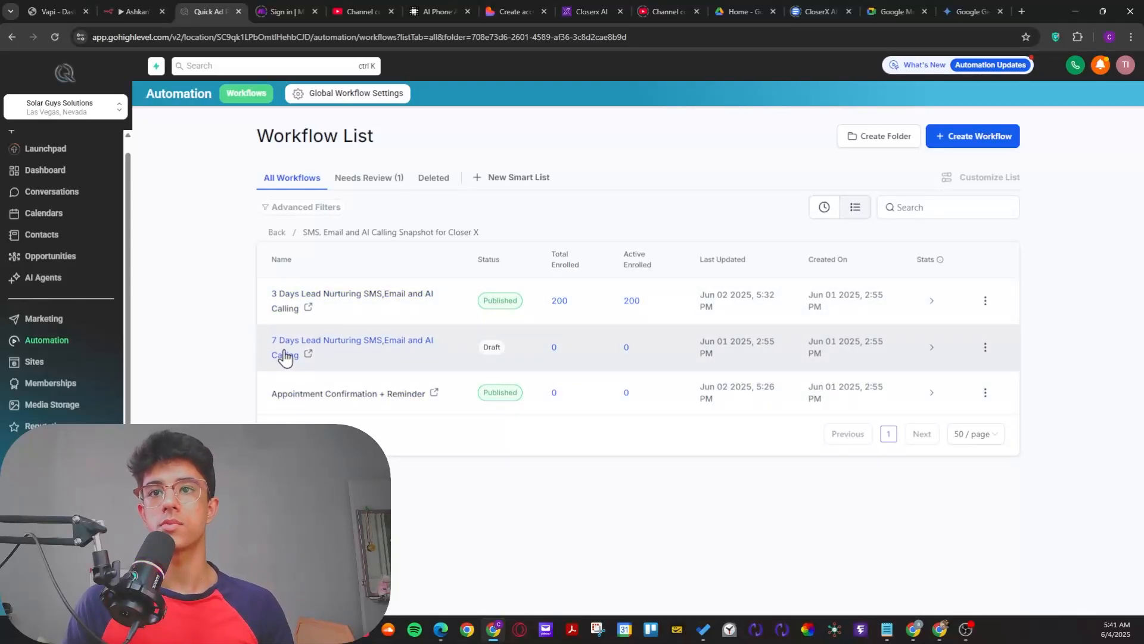
Step: Open the "7 Days Lead Nurturing SMS,Email and AI Calling" workflow and view the start of its sequence
{"action": "left_click", "coordinate": [290, 347]}
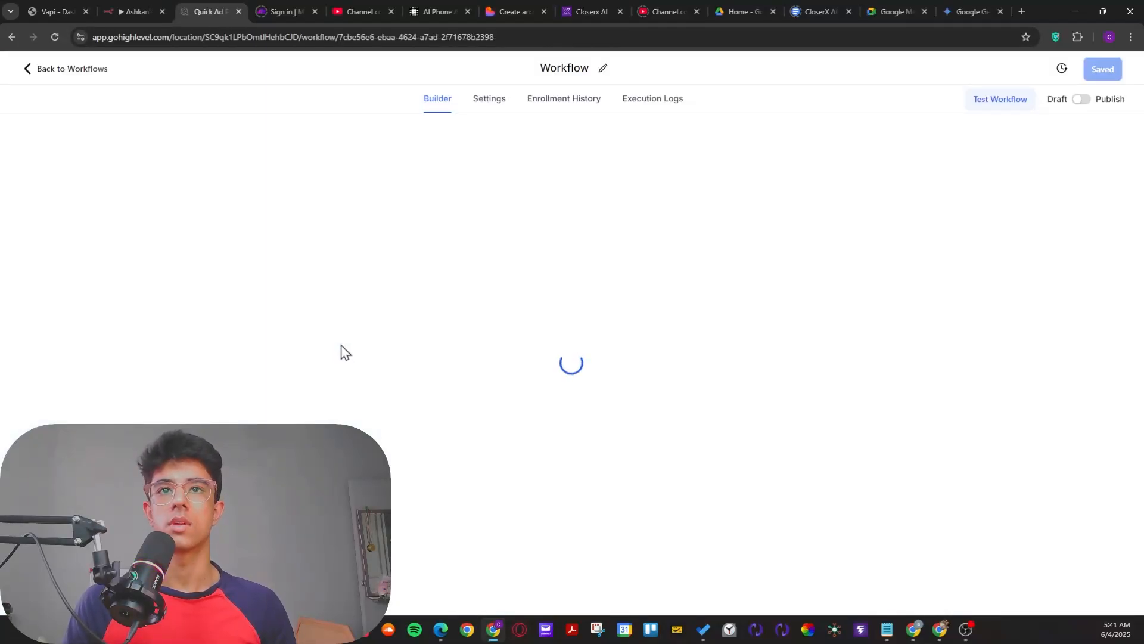
{"action": "scroll", "coordinate": [642, 293], "scroll_direction": "down", "scroll_amount": 1}
{"action": "scroll", "coordinate": [644, 291], "scroll_direction": "up", "scroll_amount": 2}
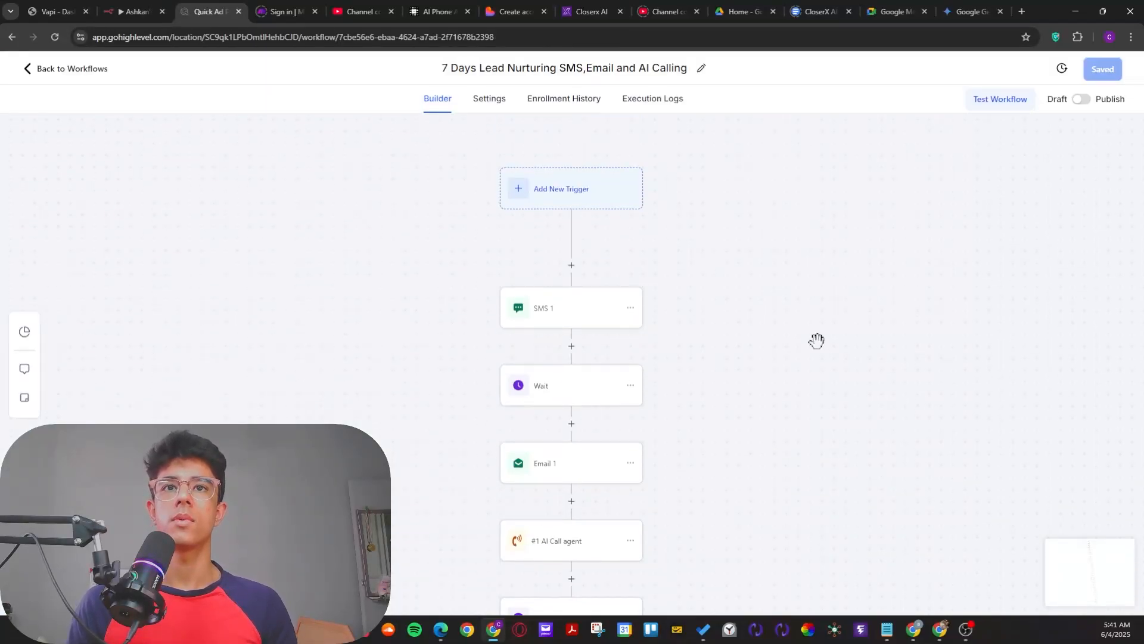
{"action": "left_click_drag", "start_coordinate": [816, 340], "coordinate": [718, 334]}
{"action": "left_click_drag", "start_coordinate": [348, 276], "coordinate": [375, 323]}
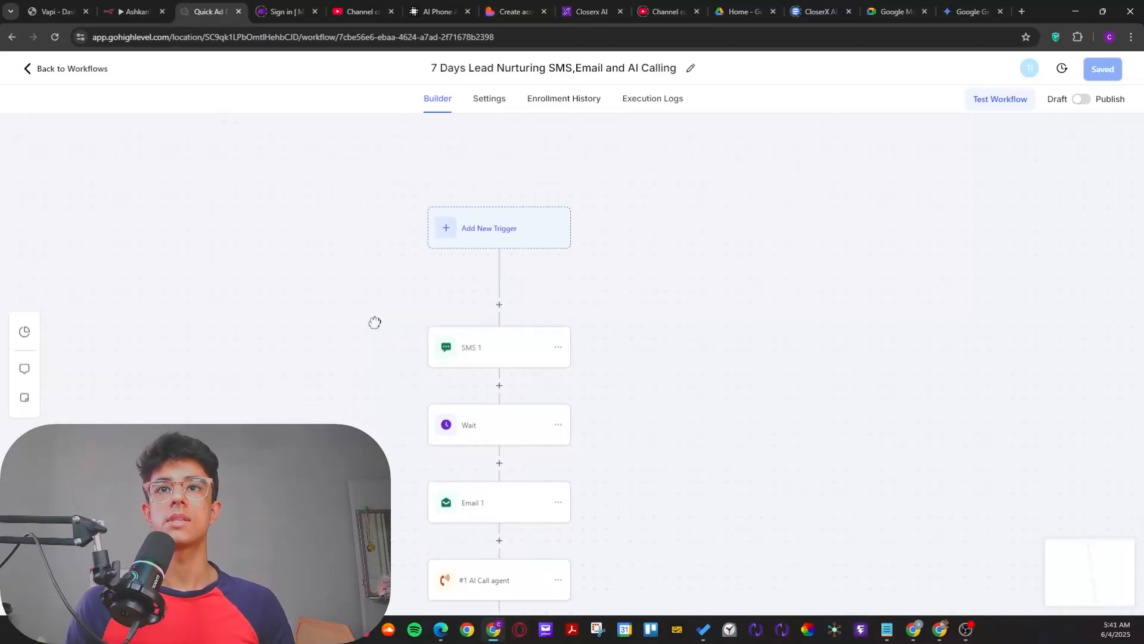
Step: Start adding a new workflow trigger and remove the remembered entries suggested for the trigger search
{"action": "left_click", "coordinate": [459, 237]}
{"action": "left_click", "coordinate": [872, 186]}
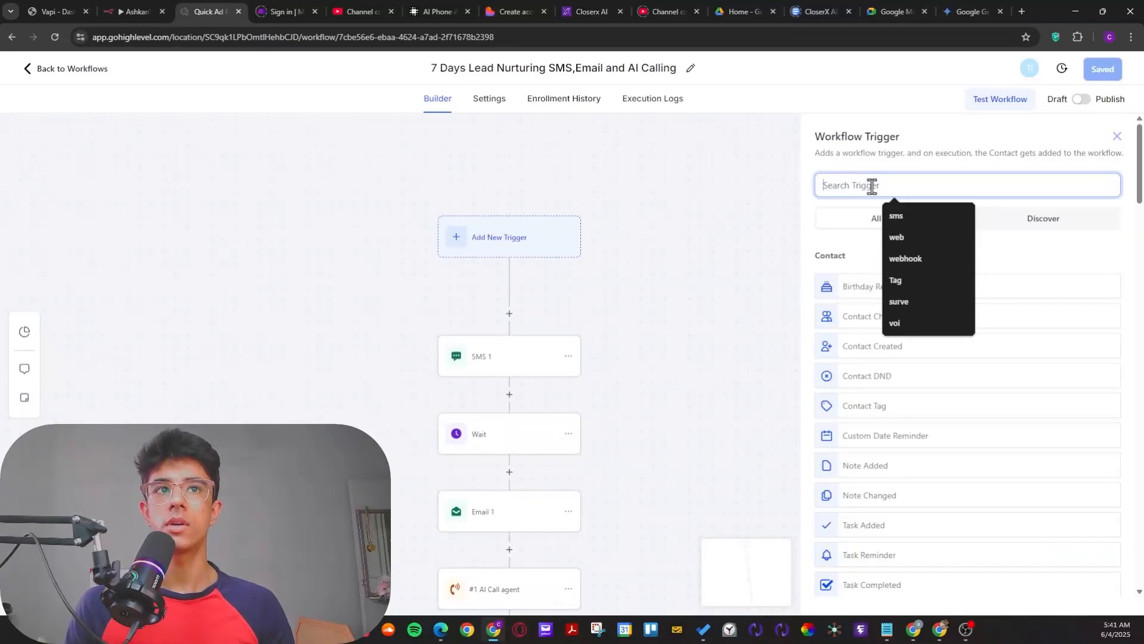
{"action": "left_click", "coordinate": [961, 216]}
{"action": "left_click", "coordinate": [962, 216]}
{"action": "left_click", "coordinate": [962, 216]}
{"action": "left_click", "coordinate": [962, 216]}
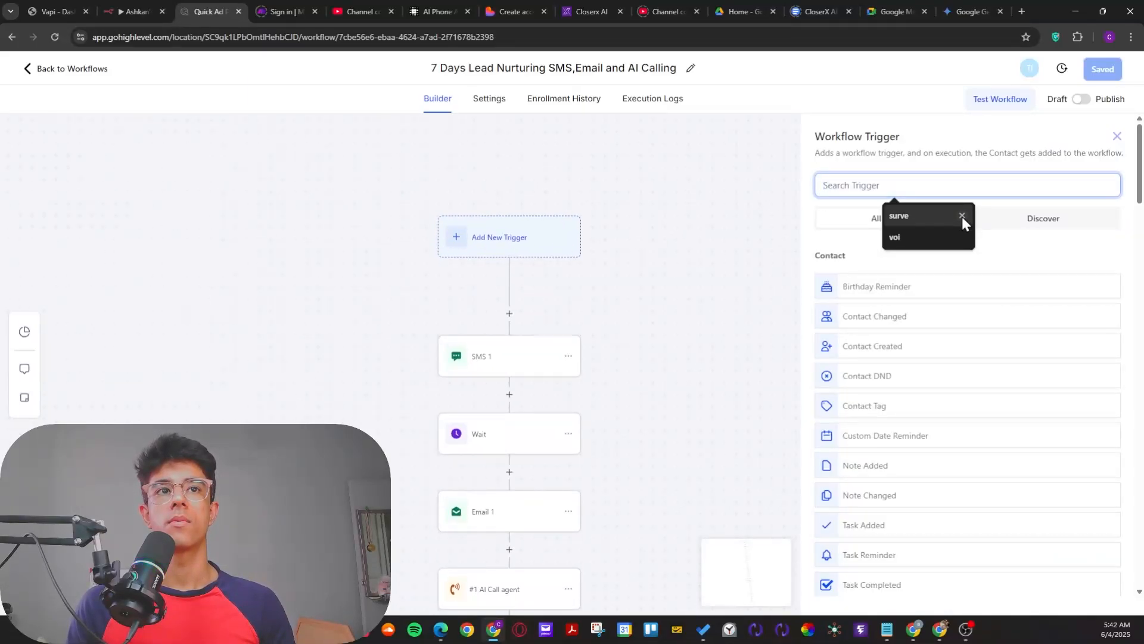
{"action": "left_click", "coordinate": [962, 215]}
{"action": "left_click", "coordinate": [962, 215]}
Step: Browse the available triggers, choose Contact Tag and add a Tag Added filter to it
{"action": "scroll", "coordinate": [912, 341], "scroll_direction": "down", "scroll_amount": 4}
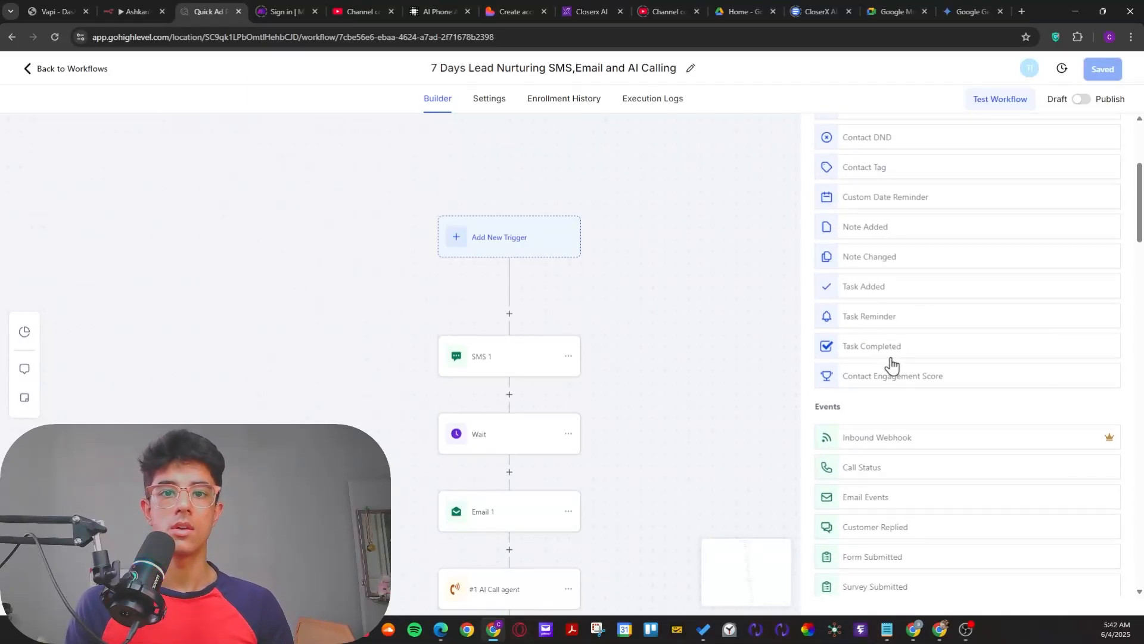
{"action": "scroll", "coordinate": [912, 447], "scroll_direction": "down", "scroll_amount": 6}
{"action": "scroll", "coordinate": [938, 441], "scroll_direction": "up", "scroll_amount": 10}
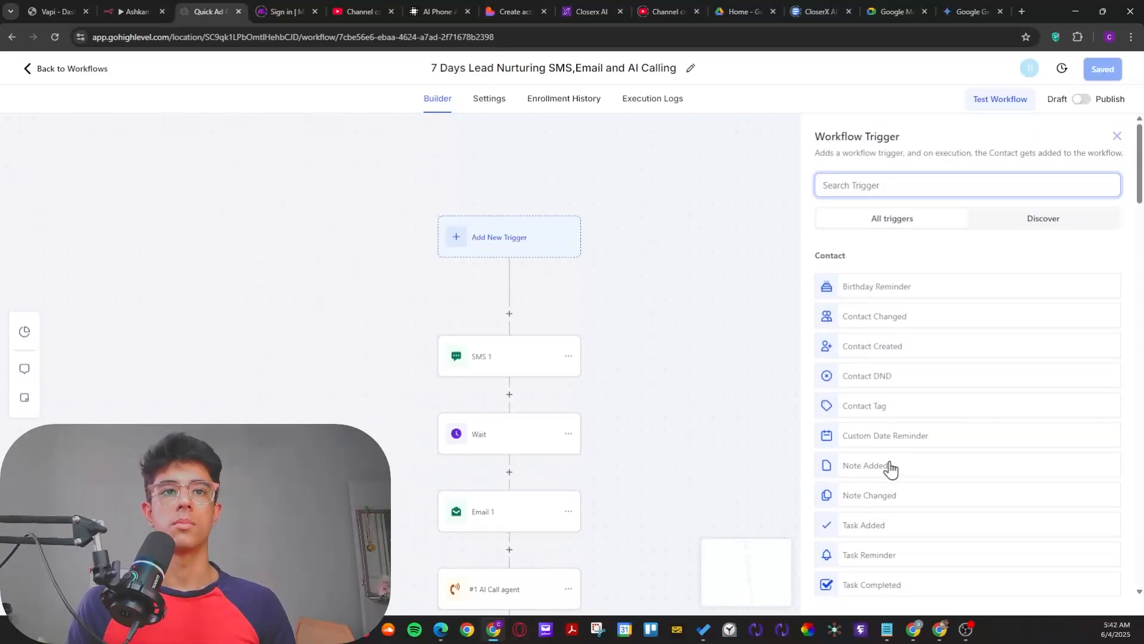
{"action": "left_click", "coordinate": [861, 408]}
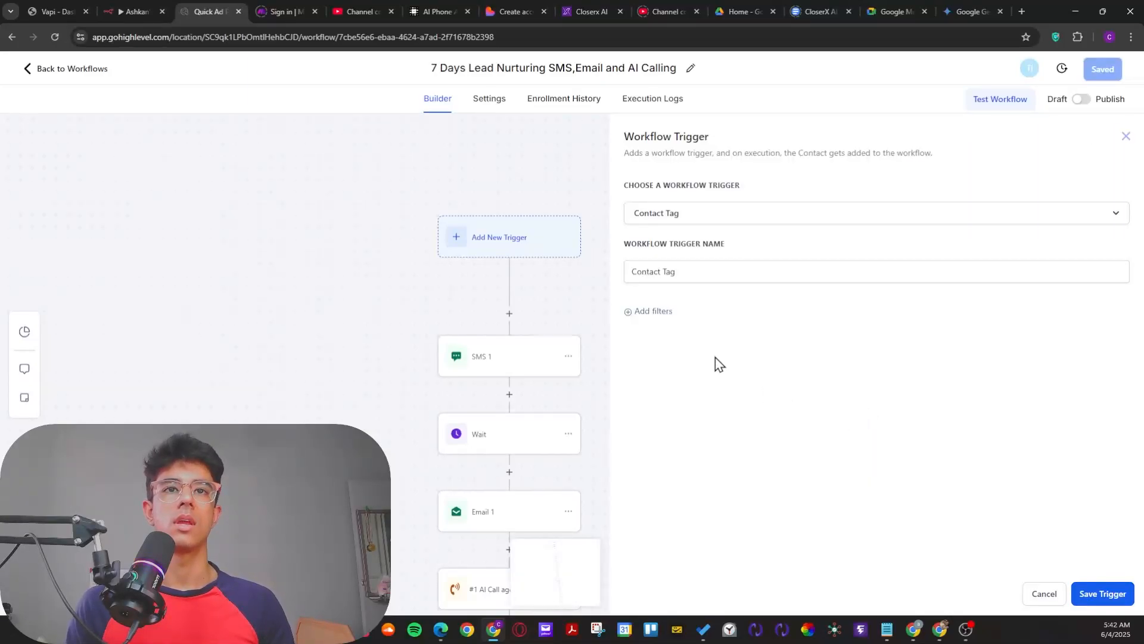
{"action": "left_click", "coordinate": [654, 312]}
{"action": "left_click", "coordinate": [663, 327]}
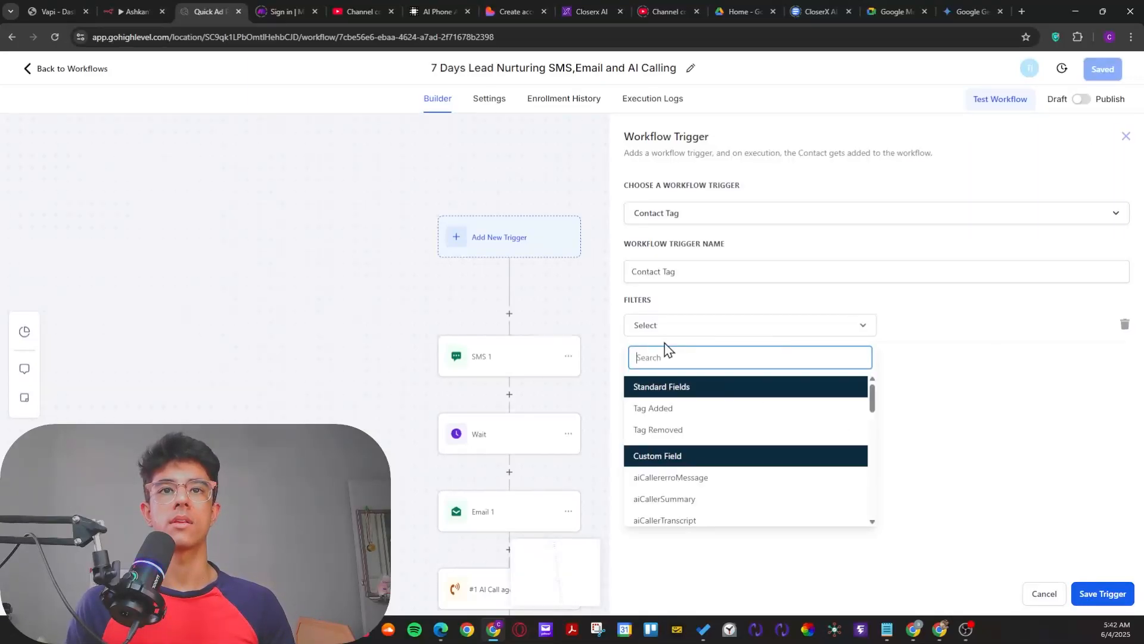
{"action": "left_click", "coordinate": [659, 409]}
Step: Set the Tag Added filter to the "new lead voice ai" tag and save the trigger
{"action": "left_click", "coordinate": [918, 334]}
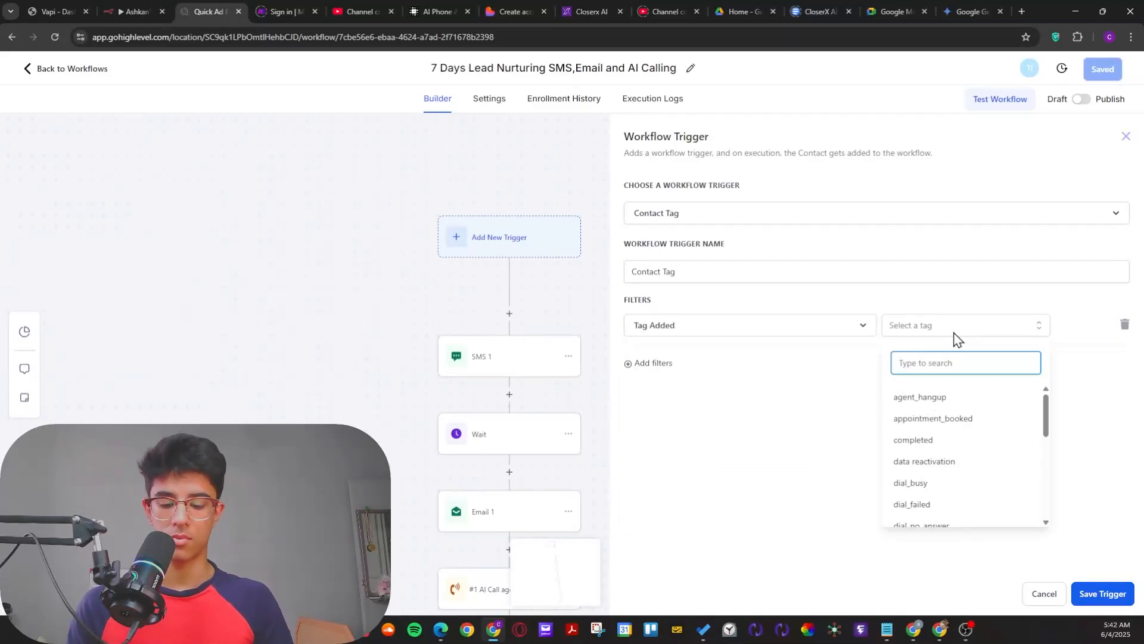
{"action": "scroll", "coordinate": [935, 474], "scroll_direction": "down", "scroll_amount": 10}
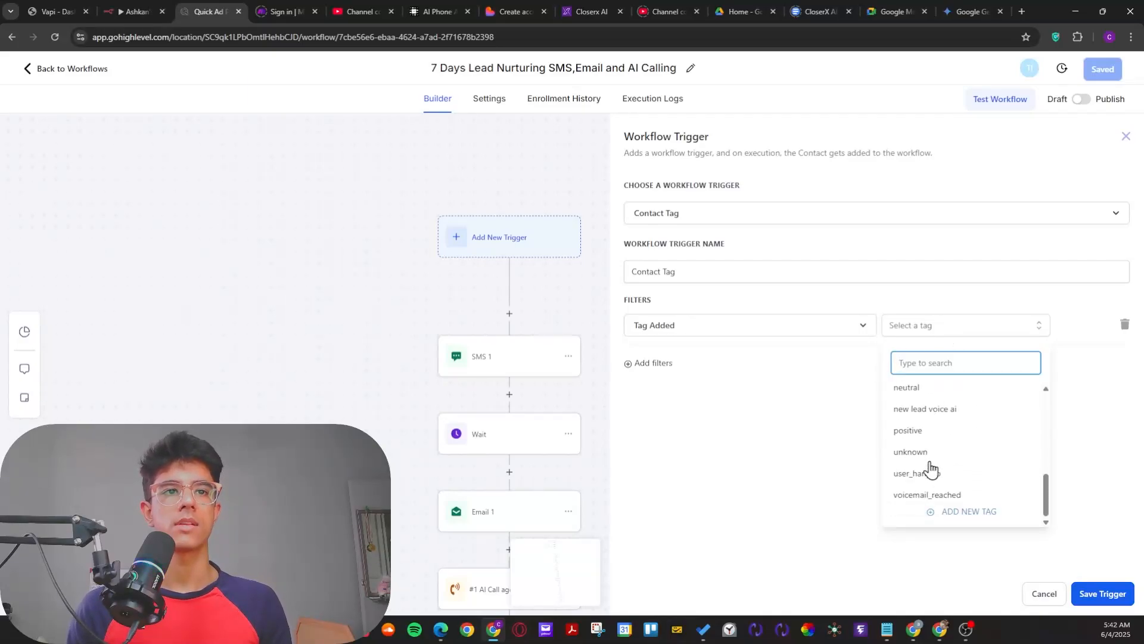
{"action": "scroll", "coordinate": [930, 481], "scroll_direction": "up", "scroll_amount": 2}
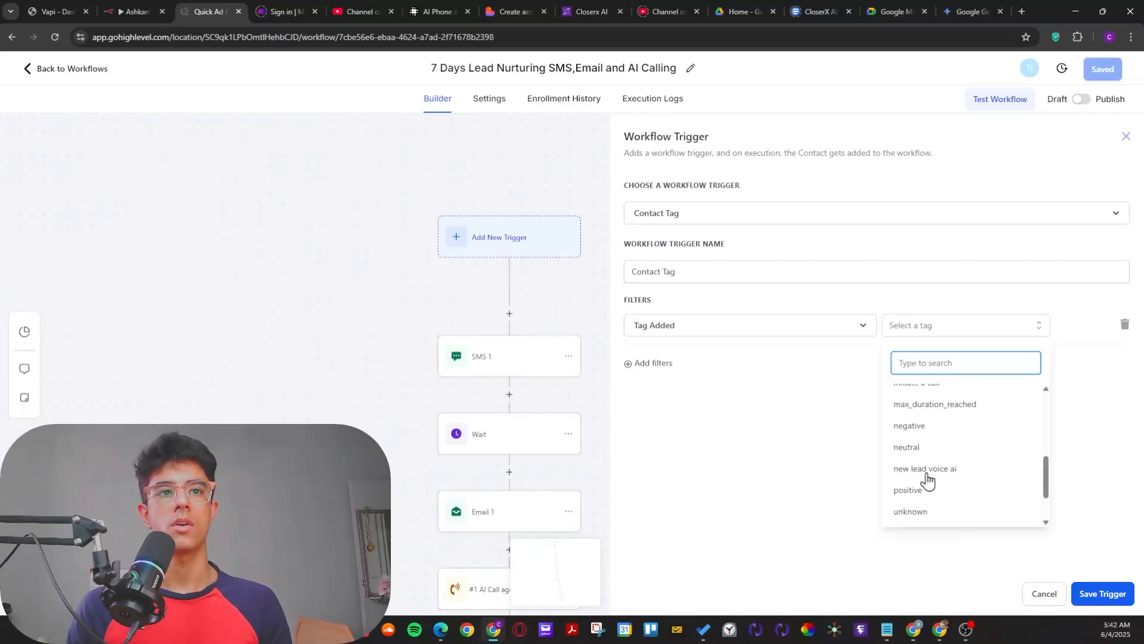
{"action": "left_click", "coordinate": [924, 471]}
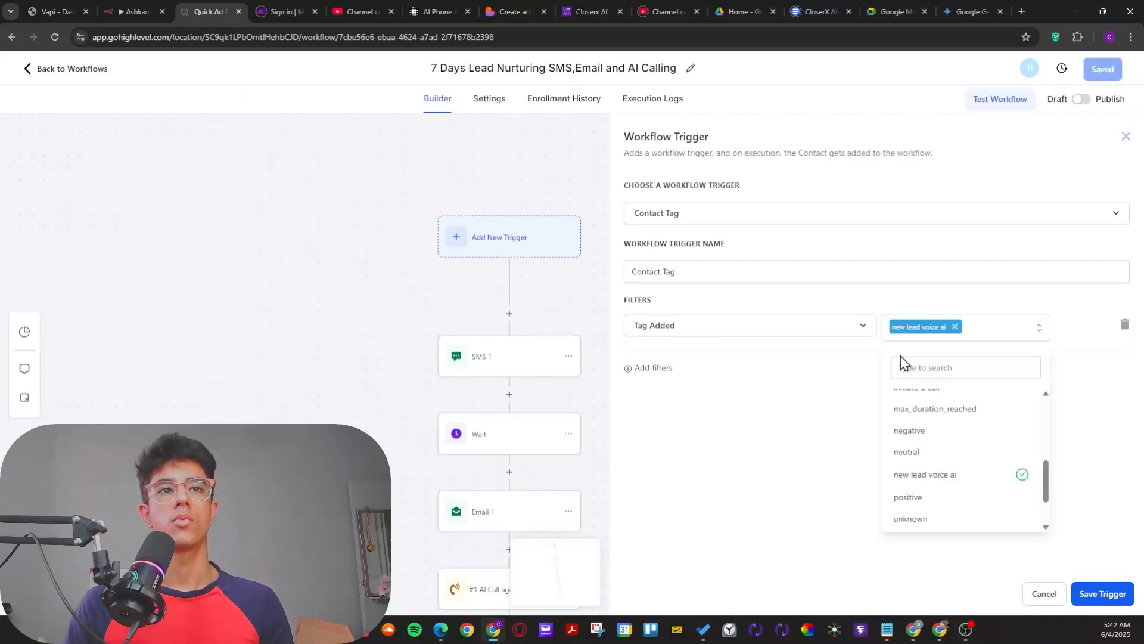
{"action": "left_click", "coordinate": [880, 409]}
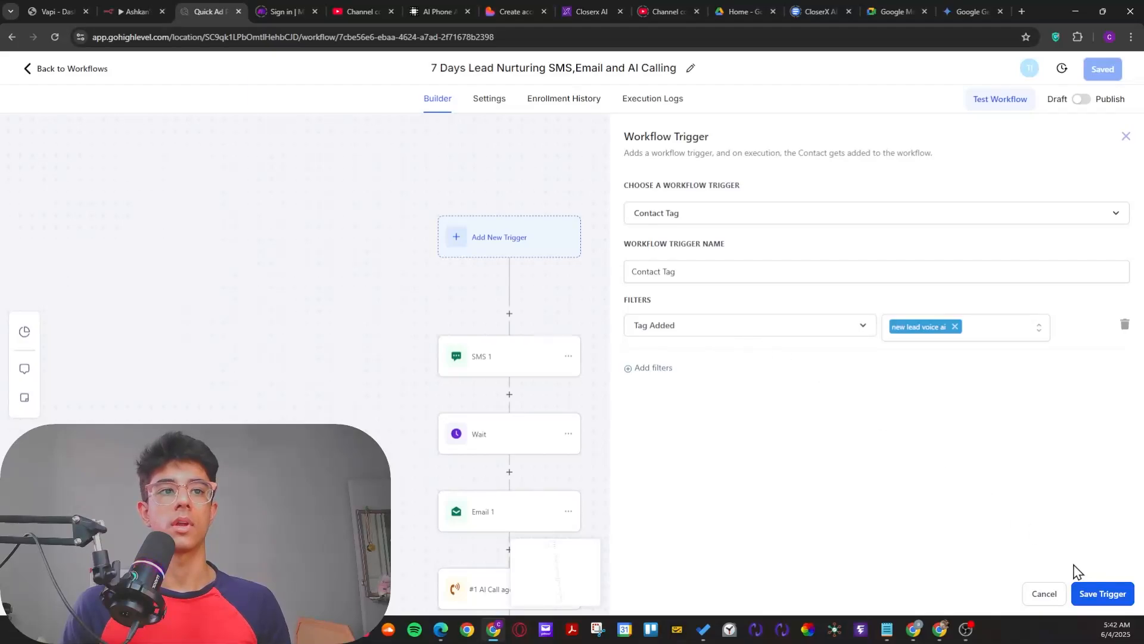
{"action": "left_click", "coordinate": [1115, 599]}
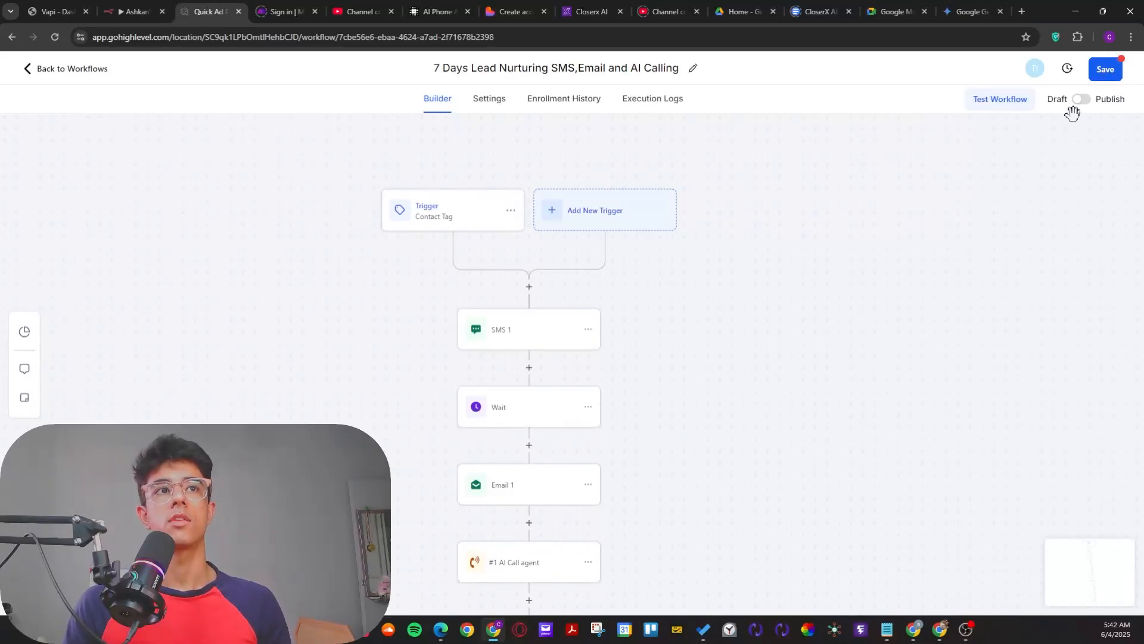
Step: Open the SMS 1 action and read its message, including the contact first-name placeholder
{"action": "left_click_drag", "start_coordinate": [653, 432], "coordinate": [684, 370]}
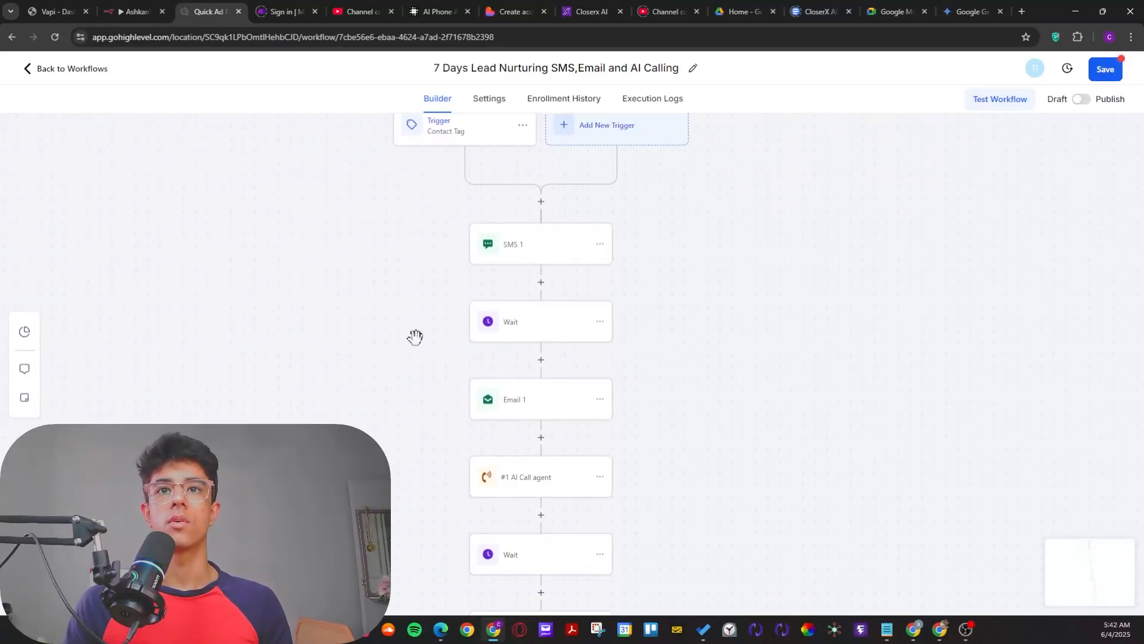
{"action": "left_click_drag", "start_coordinate": [415, 338], "coordinate": [414, 365]}
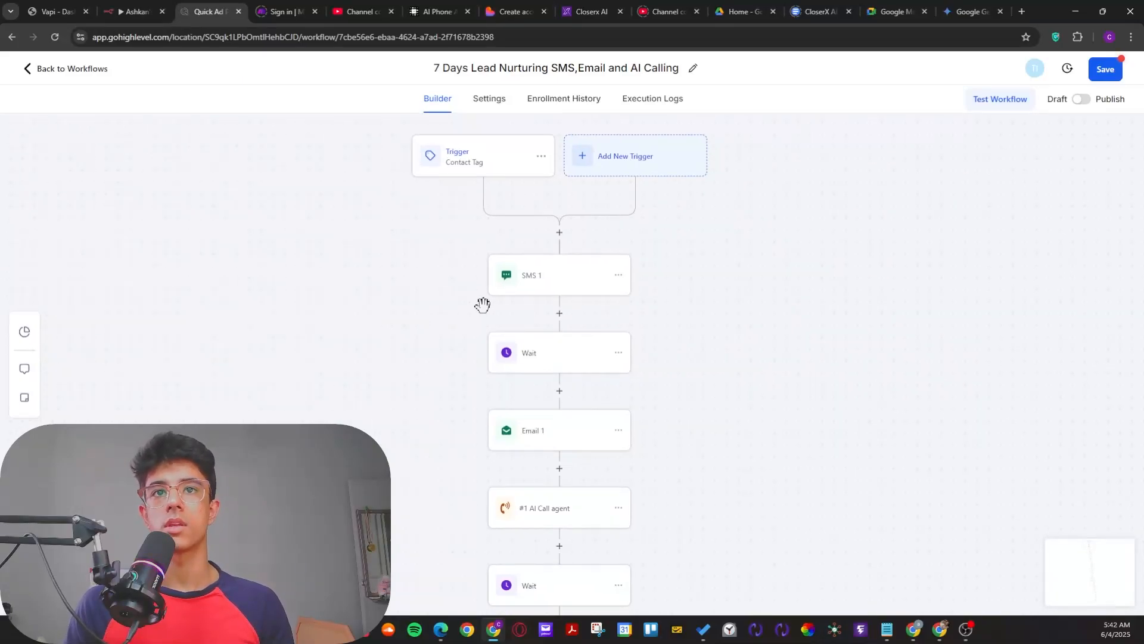
{"action": "left_click", "coordinate": [524, 289]}
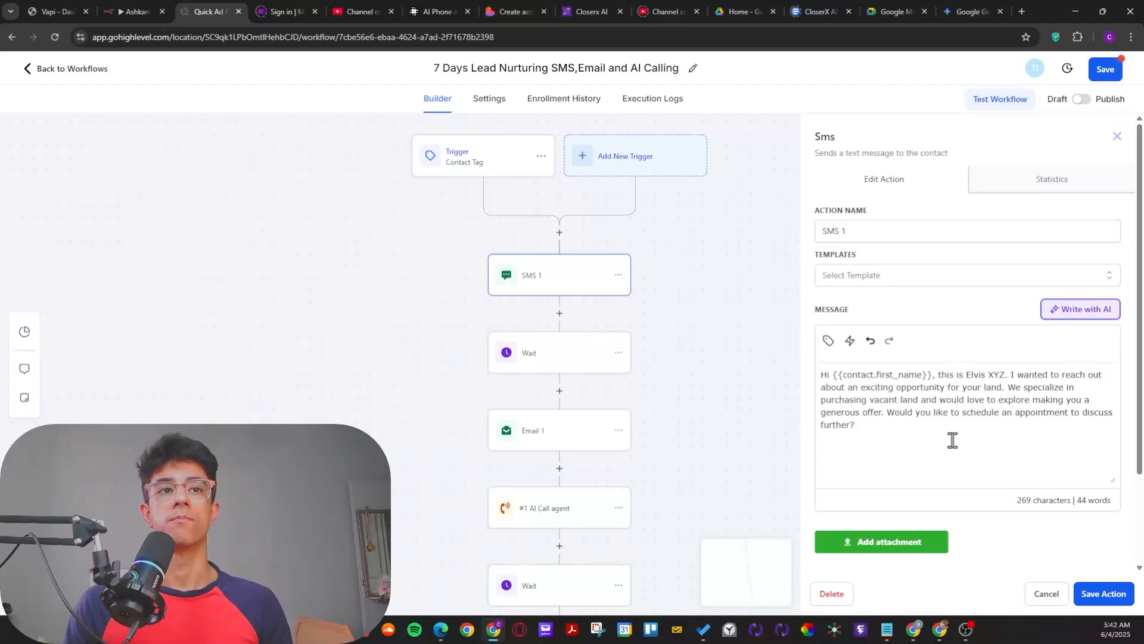
{"action": "left_click_drag", "start_coordinate": [884, 422], "coordinate": [816, 380]}
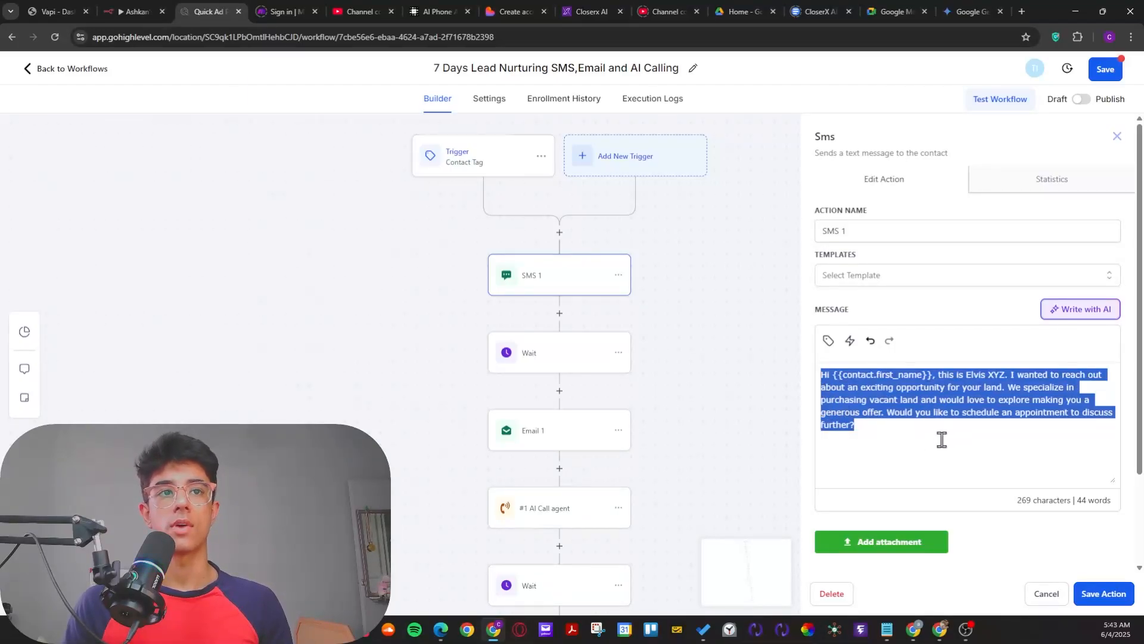
{"action": "left_click", "coordinate": [960, 419]}
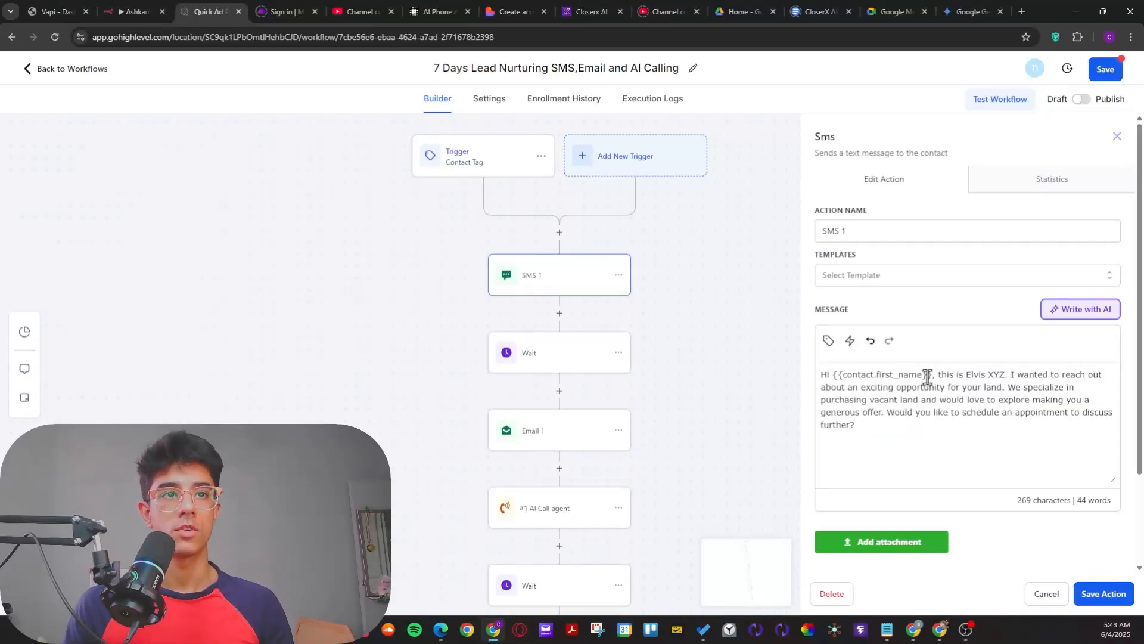
{"action": "left_click_drag", "start_coordinate": [927, 377], "coordinate": [867, 376]}
{"action": "left_click", "coordinate": [948, 422]}
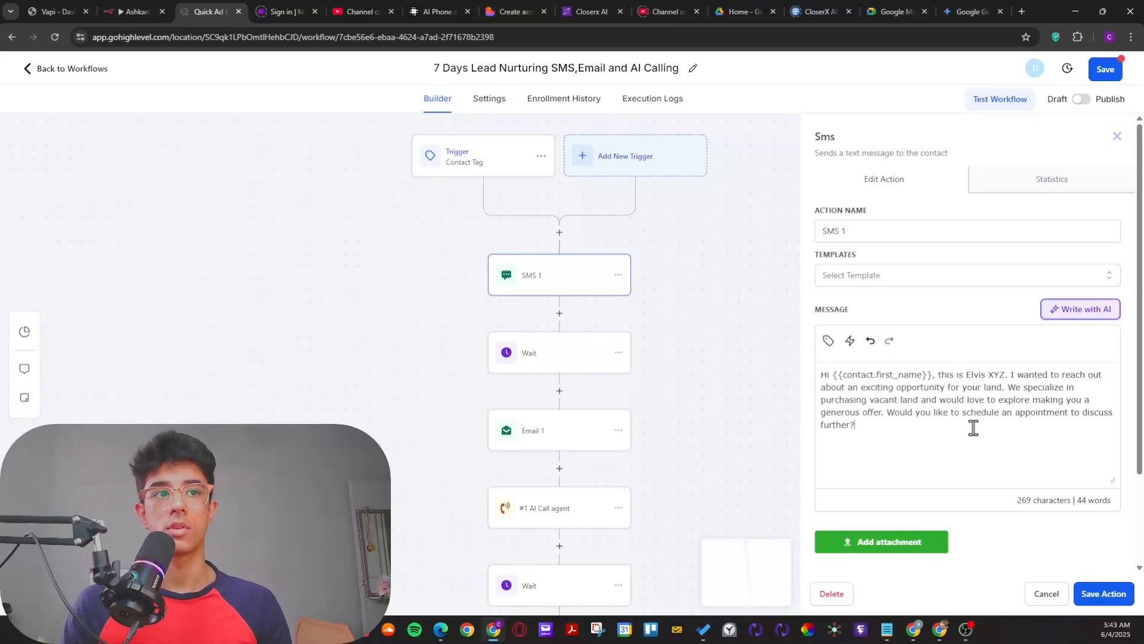
{"action": "left_click_drag", "start_coordinate": [917, 445], "coordinate": [841, 376]}
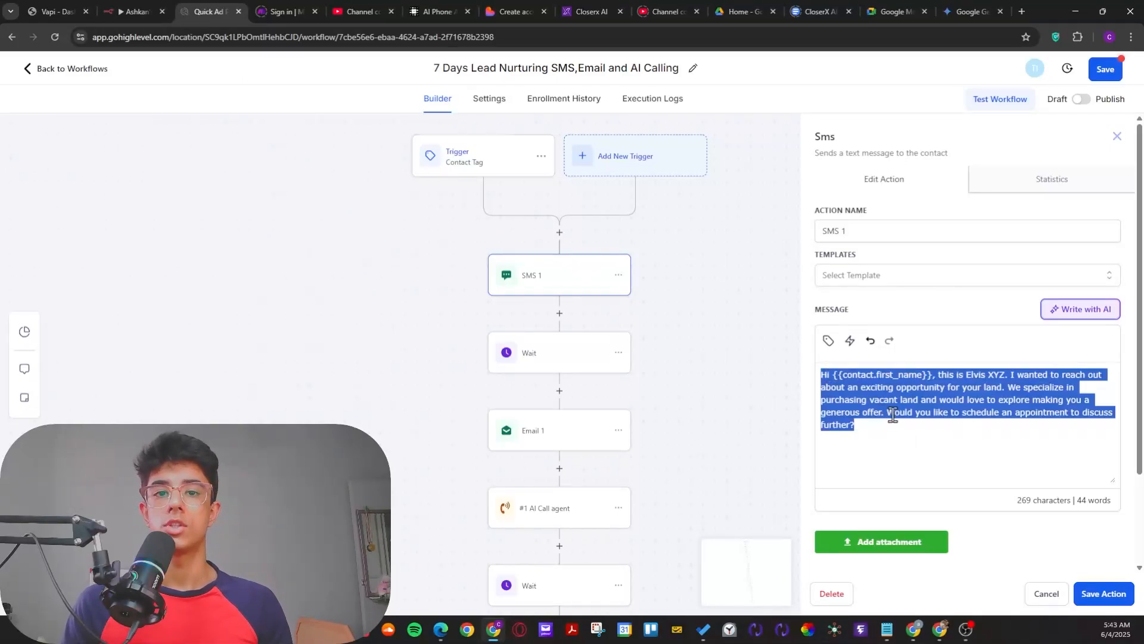
{"action": "left_click", "coordinate": [906, 445]}
Step: View the custom value categories available for the SMS 1 message and close the action without saving
{"action": "left_click", "coordinate": [829, 340]}
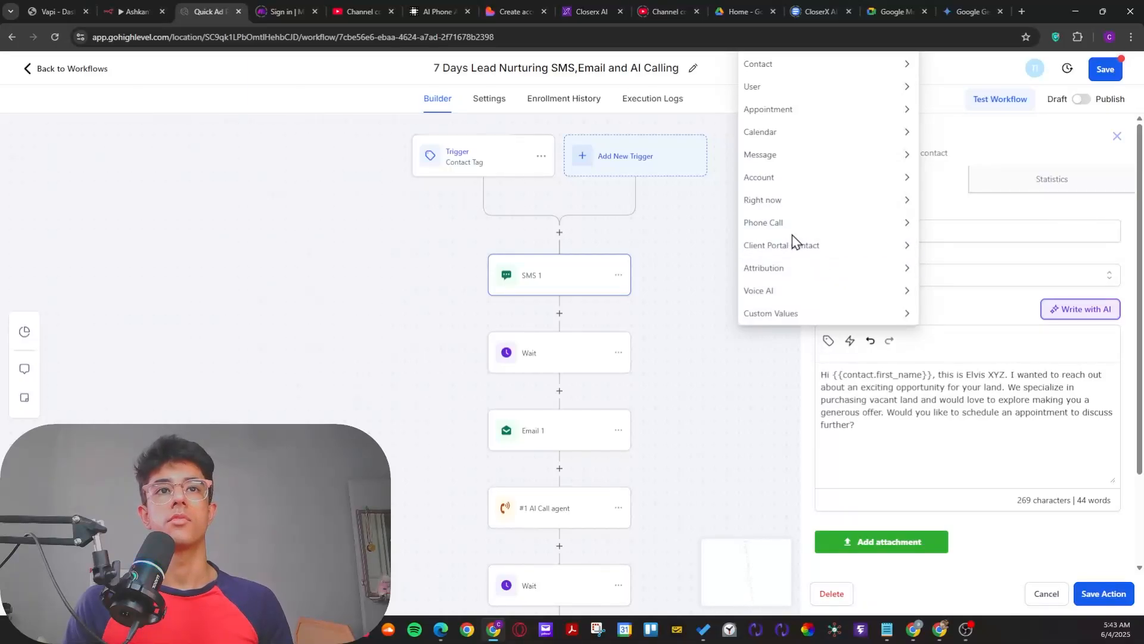
{"action": "left_click", "coordinate": [904, 426]}
{"action": "left_click", "coordinate": [1055, 600]}
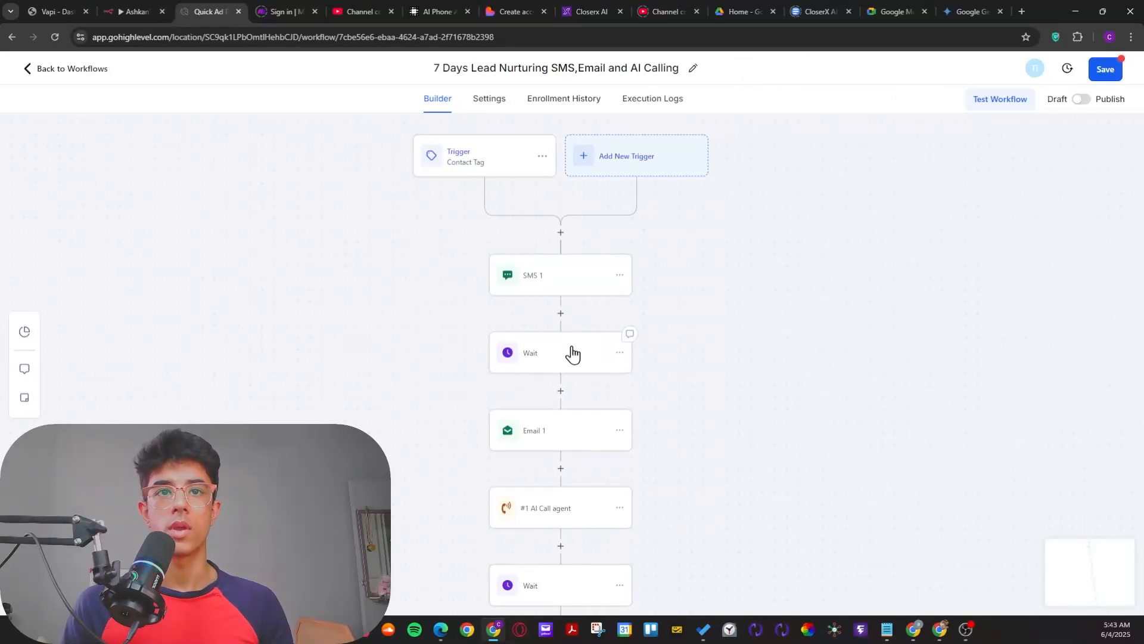
Step: Check the time delay of the Wait step after SMS 1 and close it without saving
{"action": "left_click", "coordinate": [572, 354]}
{"action": "left_click_drag", "start_coordinate": [674, 316], "coordinate": [617, 319]}
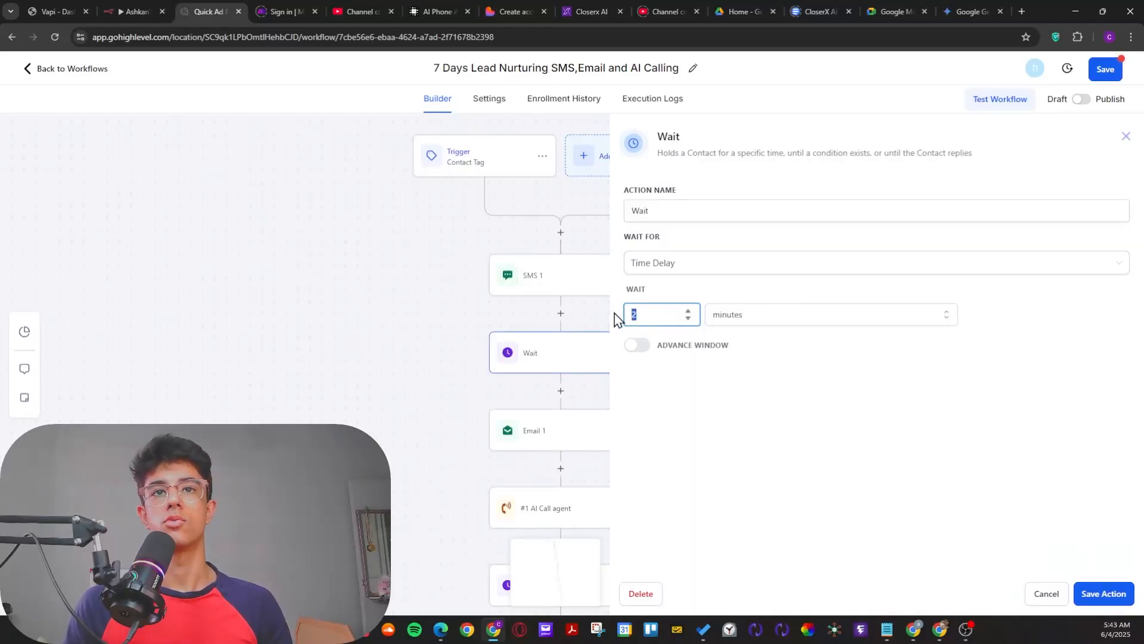
{"action": "left_click", "coordinate": [1047, 594]}
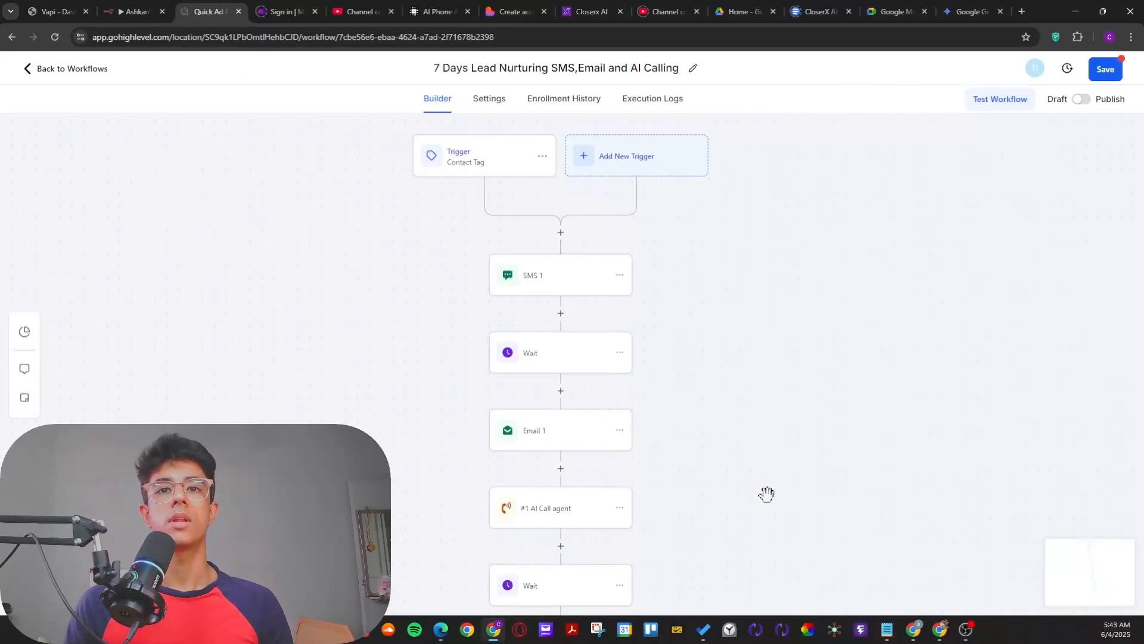
Step: Open the Email 1 action, read its subject and message through to the signature, and close it without saving
{"action": "left_click", "coordinate": [581, 428]}
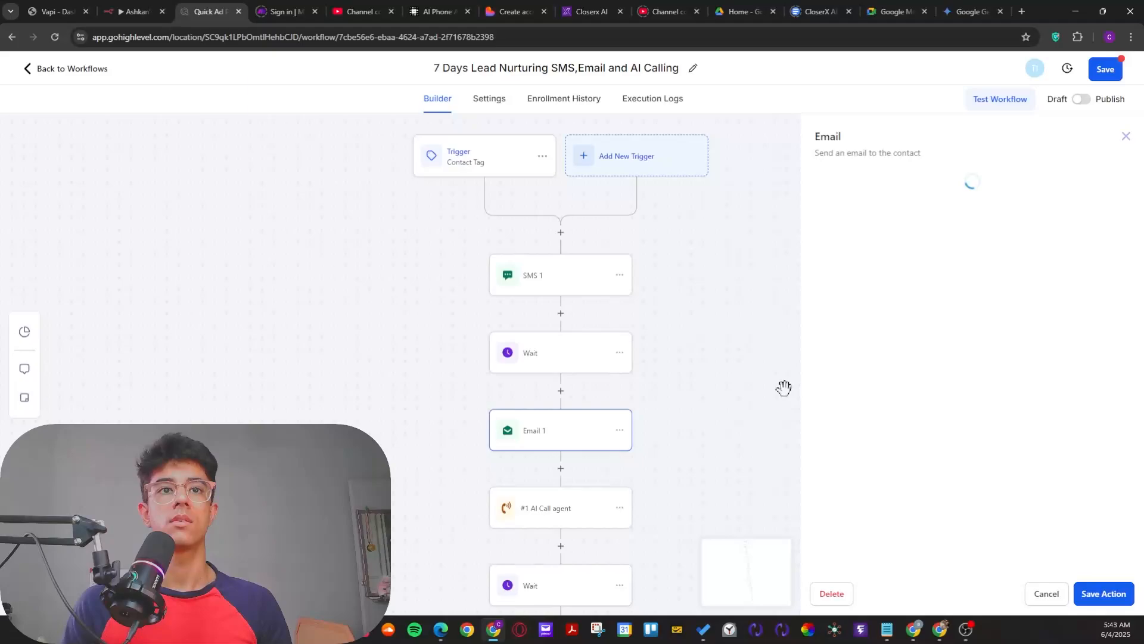
{"action": "scroll", "coordinate": [852, 417], "scroll_direction": "down", "scroll_amount": 3}
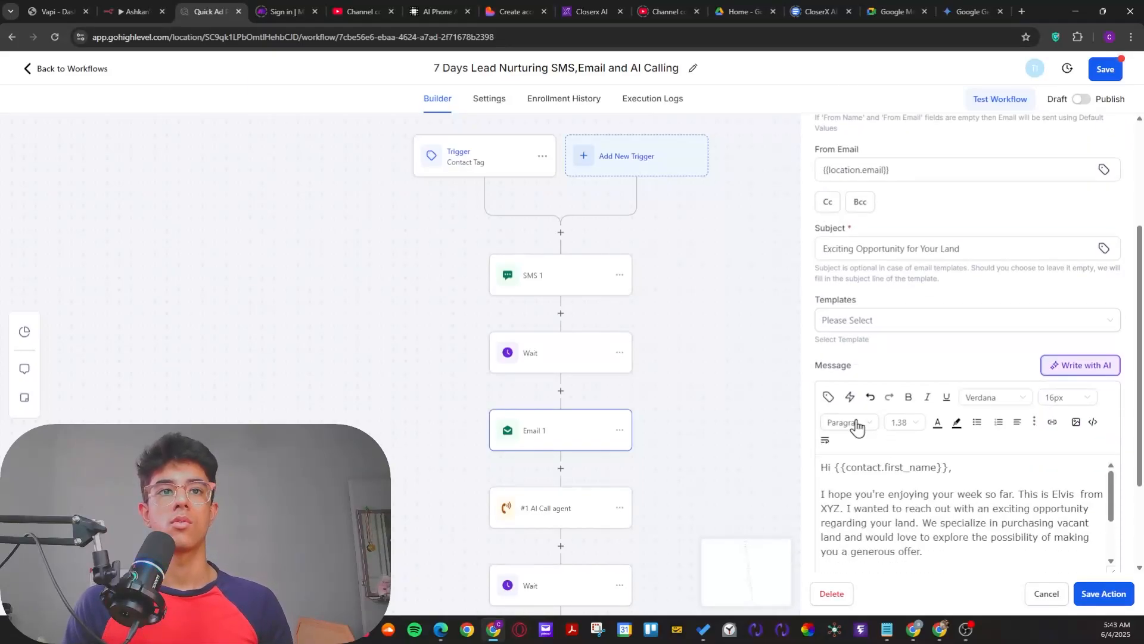
{"action": "scroll", "coordinate": [856, 425], "scroll_direction": "down", "scroll_amount": 1}
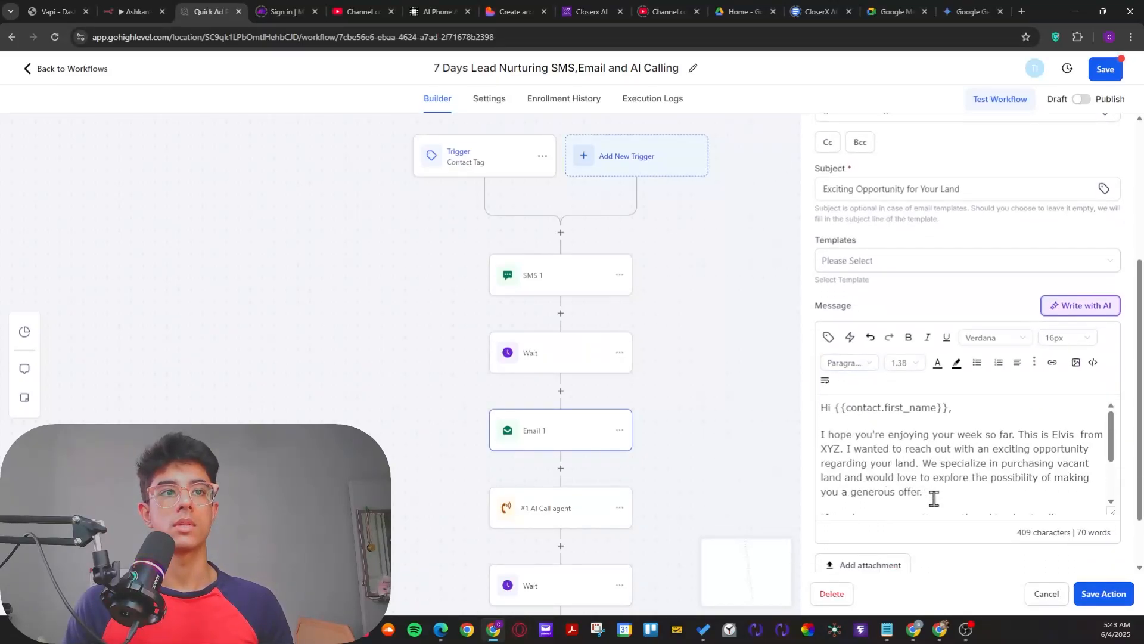
{"action": "scroll", "coordinate": [864, 441], "scroll_direction": "down", "scroll_amount": 2}
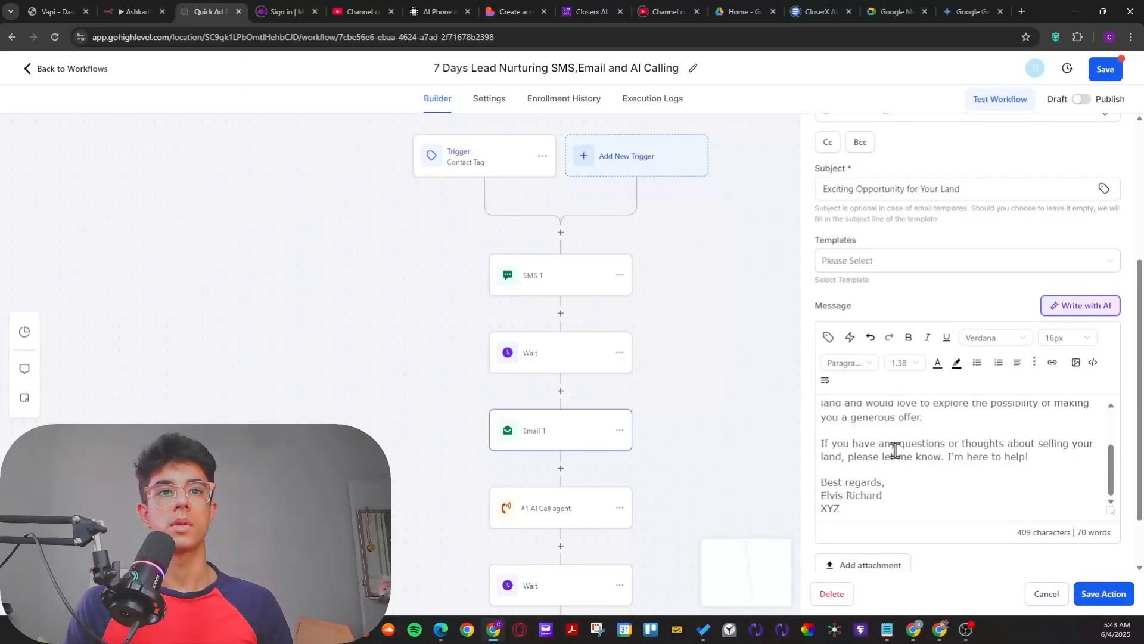
{"action": "scroll", "coordinate": [895, 451], "scroll_direction": "down", "scroll_amount": 1}
{"action": "left_click", "coordinate": [1047, 594]}
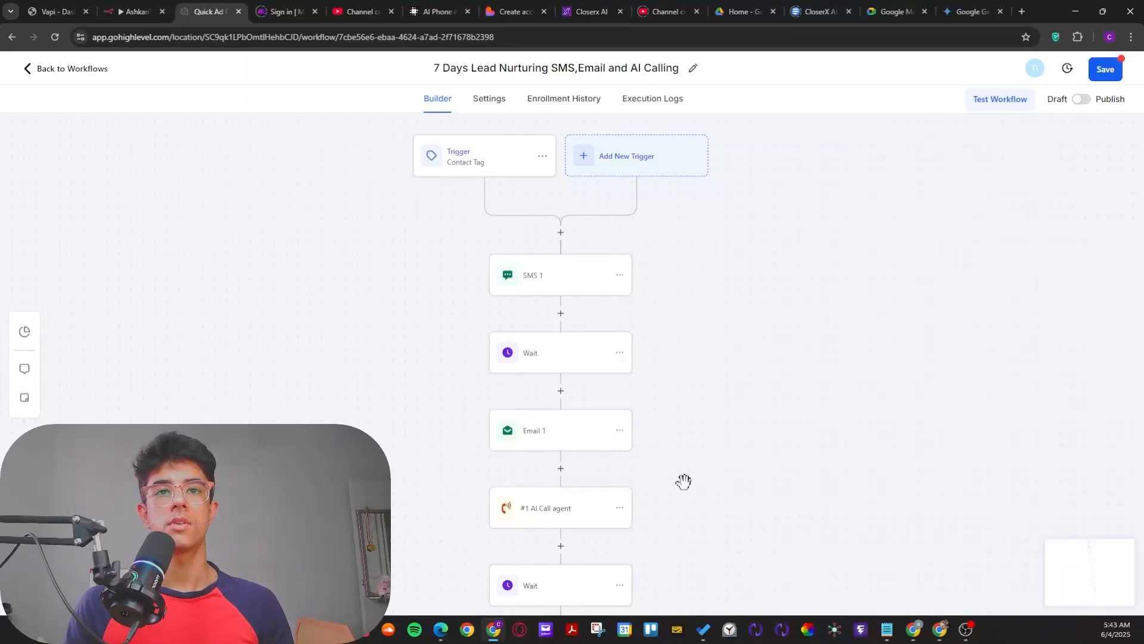
Step: Search the actions for "ai call agent" between Email 1 and #1 AI Call agent, preview AI Call Agent and close it without adding
{"action": "left_click_drag", "start_coordinate": [684, 481], "coordinate": [719, 349]}
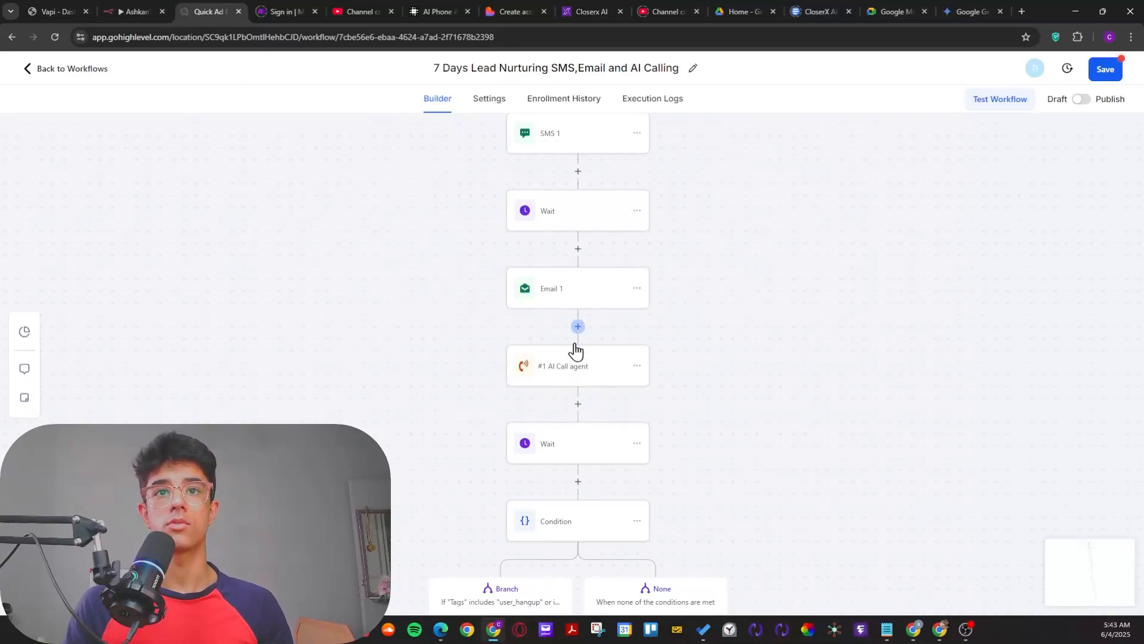
{"action": "left_click", "coordinate": [915, 180]}
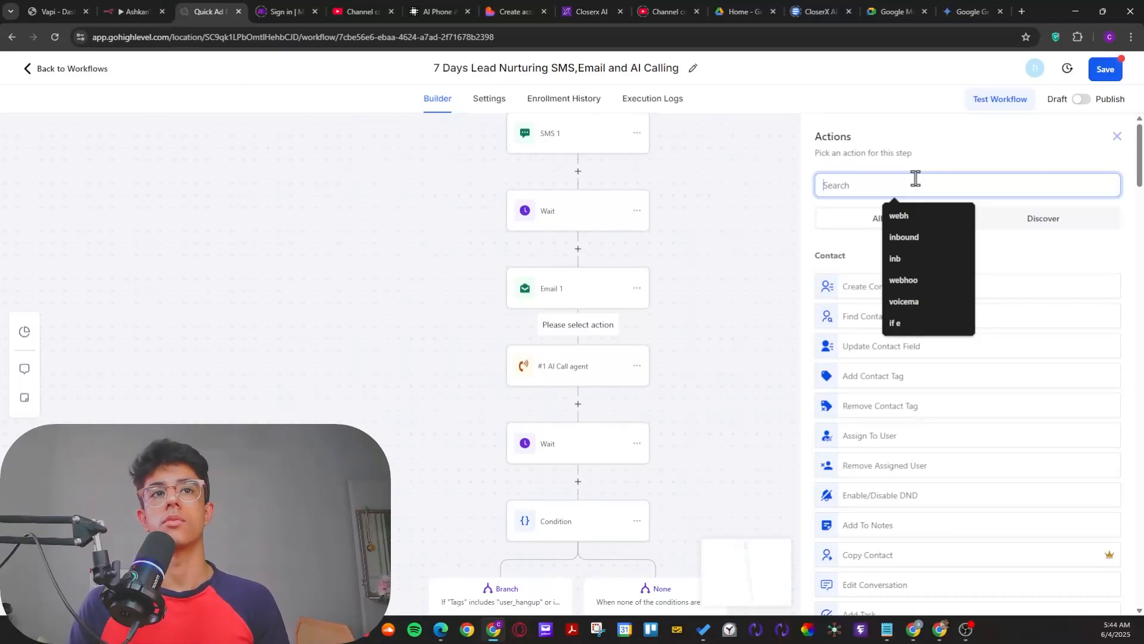
{"action": "type", "text": "pre"}
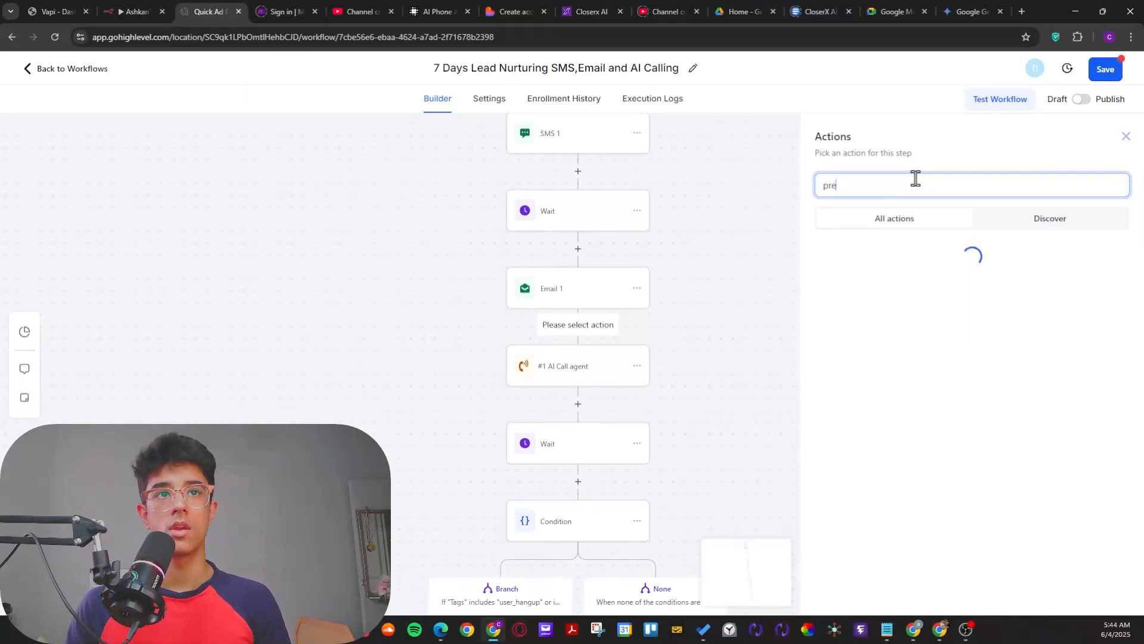
{"action": "key", "text": "BackSpace"}
{"action": "key", "text": "BackSpace"}
{"action": "key", "text": "BackSpace"}
{"action": "type", "text": "ai call"}
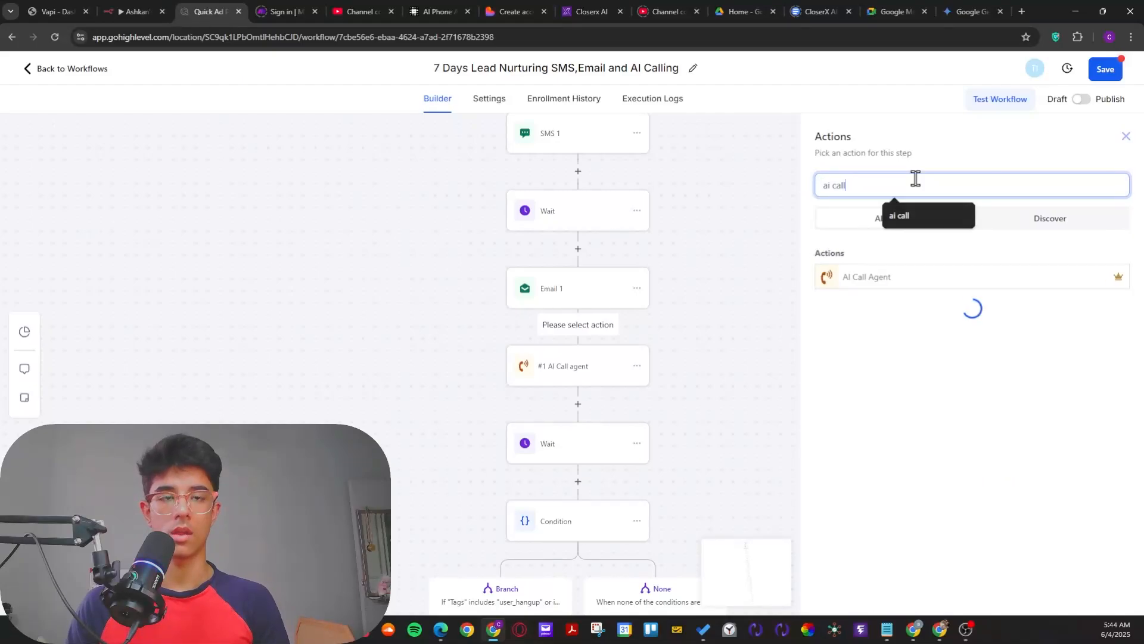
{"action": "type", "text": " agent"}
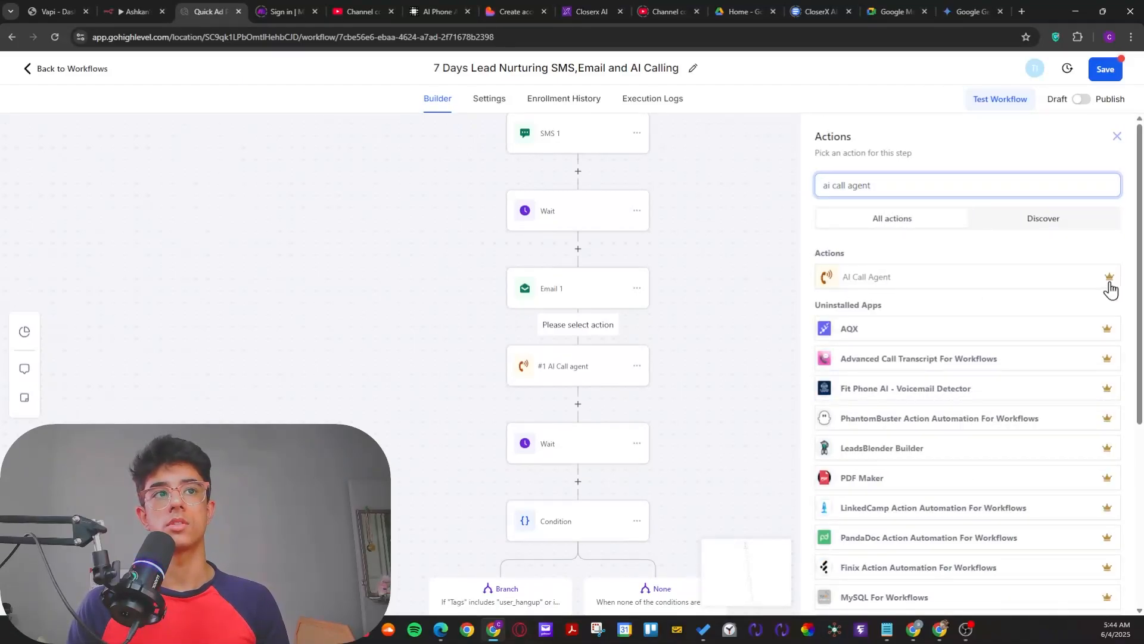
{"action": "left_click", "coordinate": [903, 283]}
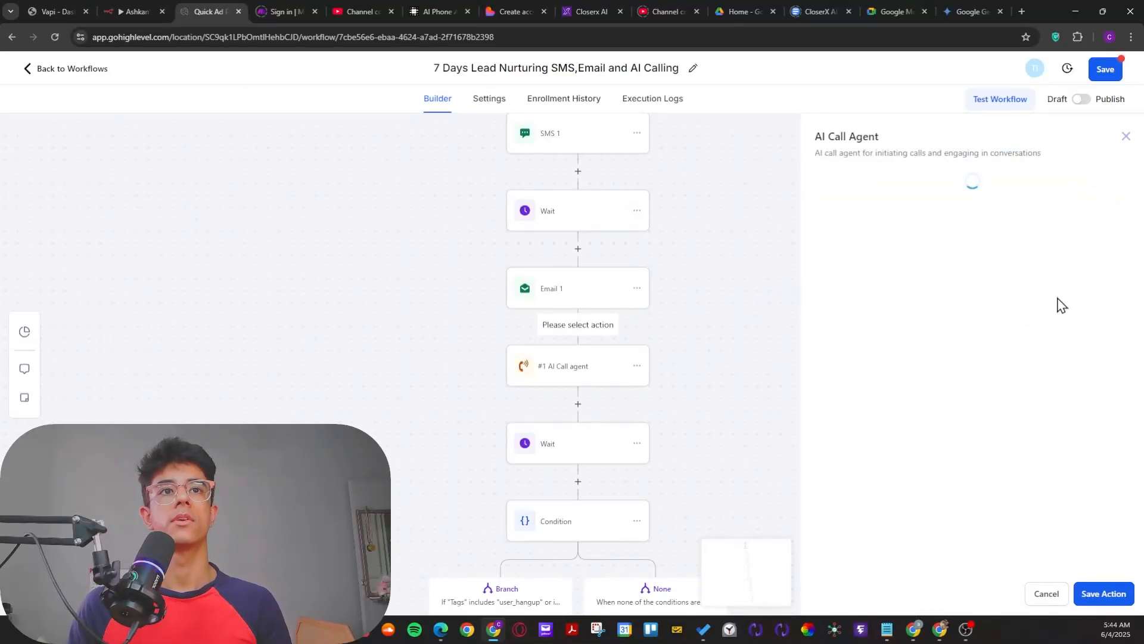
{"action": "left_click", "coordinate": [1127, 137]}
Step: In the #1 AI Call agent action, set the quick campaign to Test delete later and connect the Appointments calendar
{"action": "left_click", "coordinate": [557, 376]}
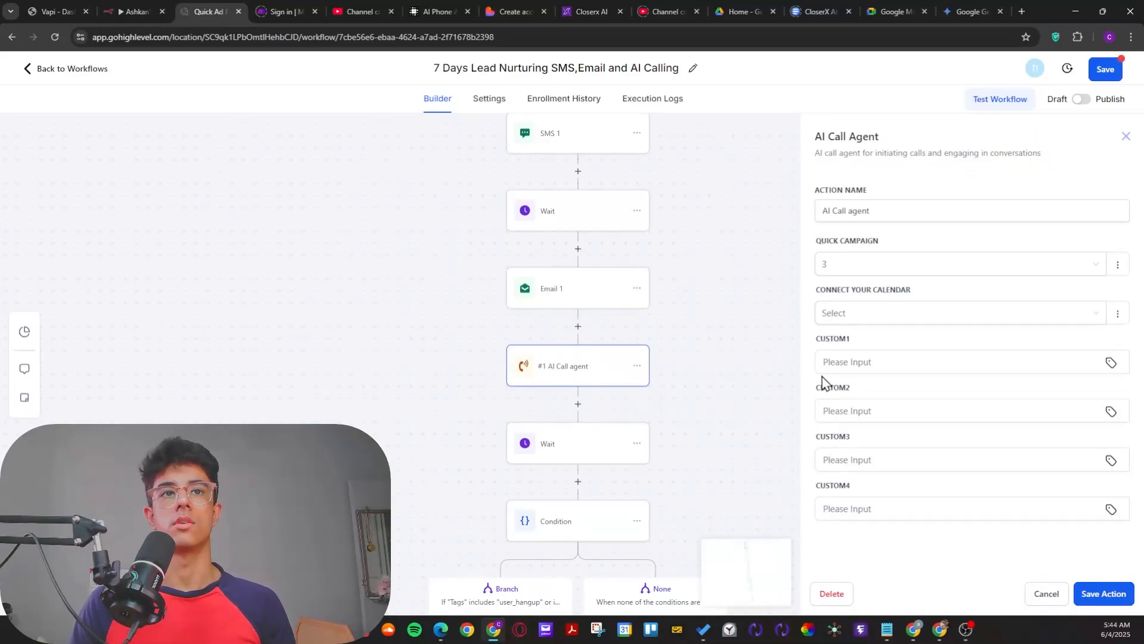
{"action": "left_click", "coordinate": [843, 273]}
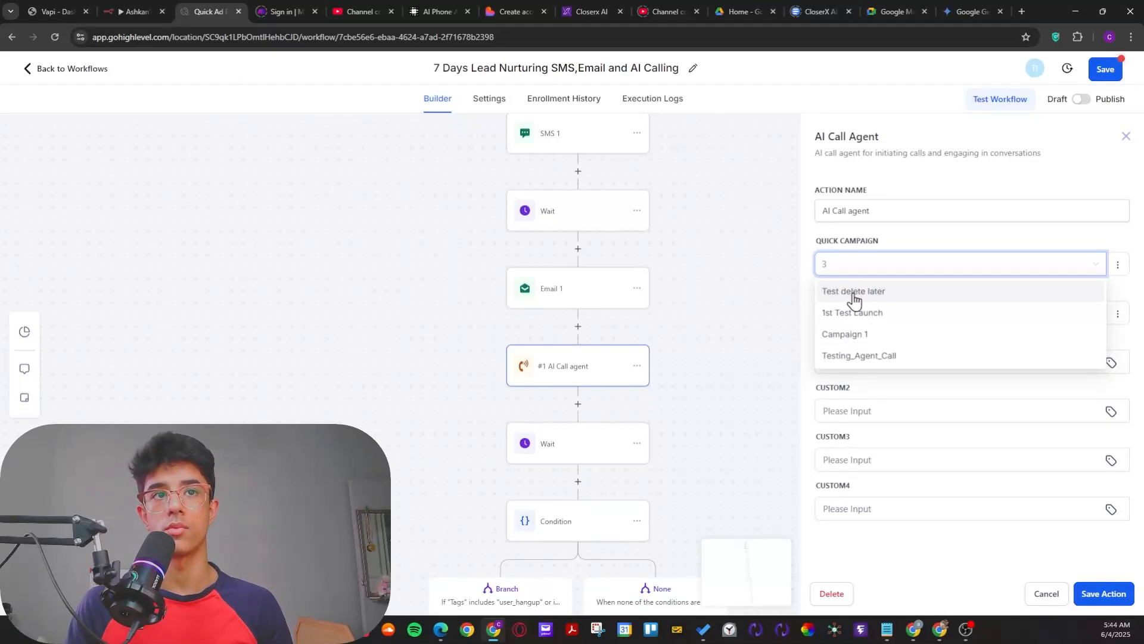
{"action": "left_click", "coordinate": [856, 295]}
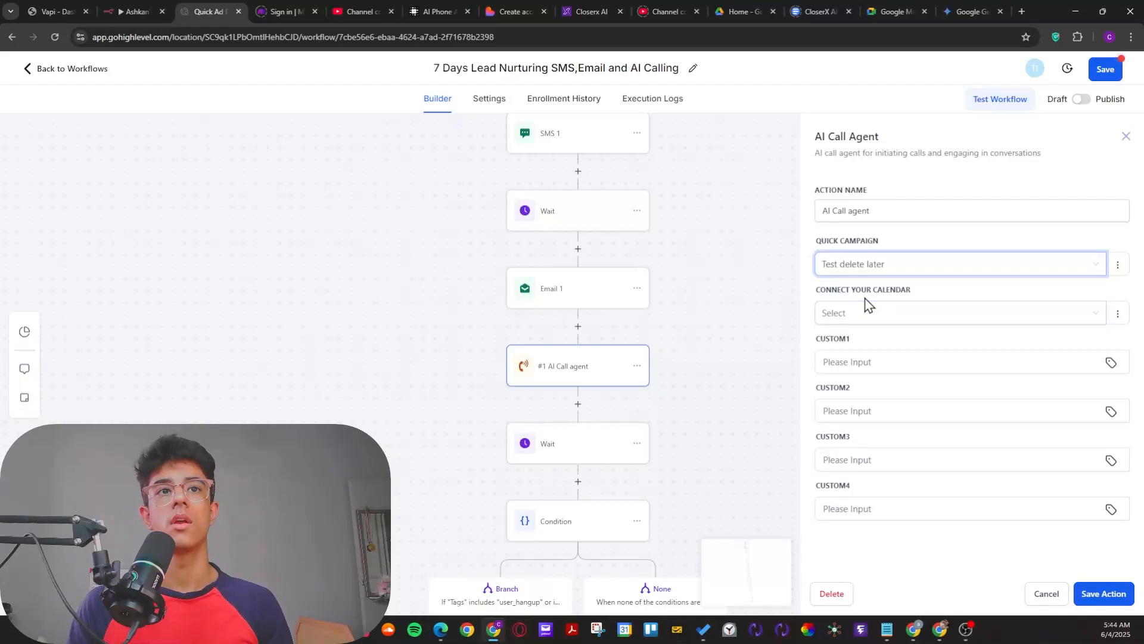
{"action": "left_click", "coordinate": [864, 317]}
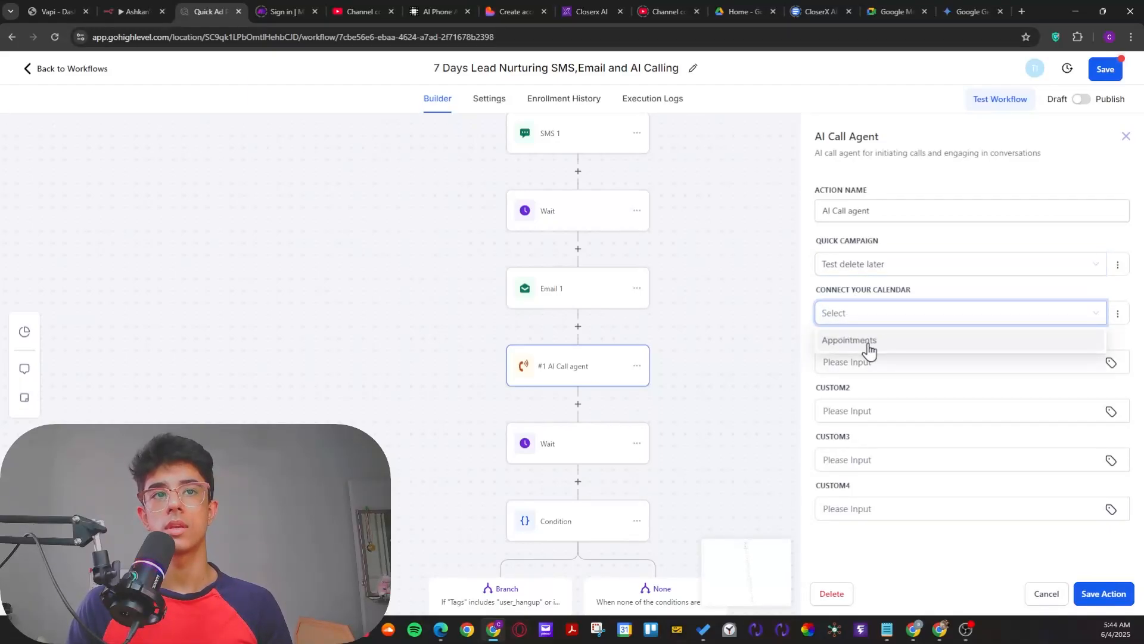
{"action": "left_click", "coordinate": [868, 345]}
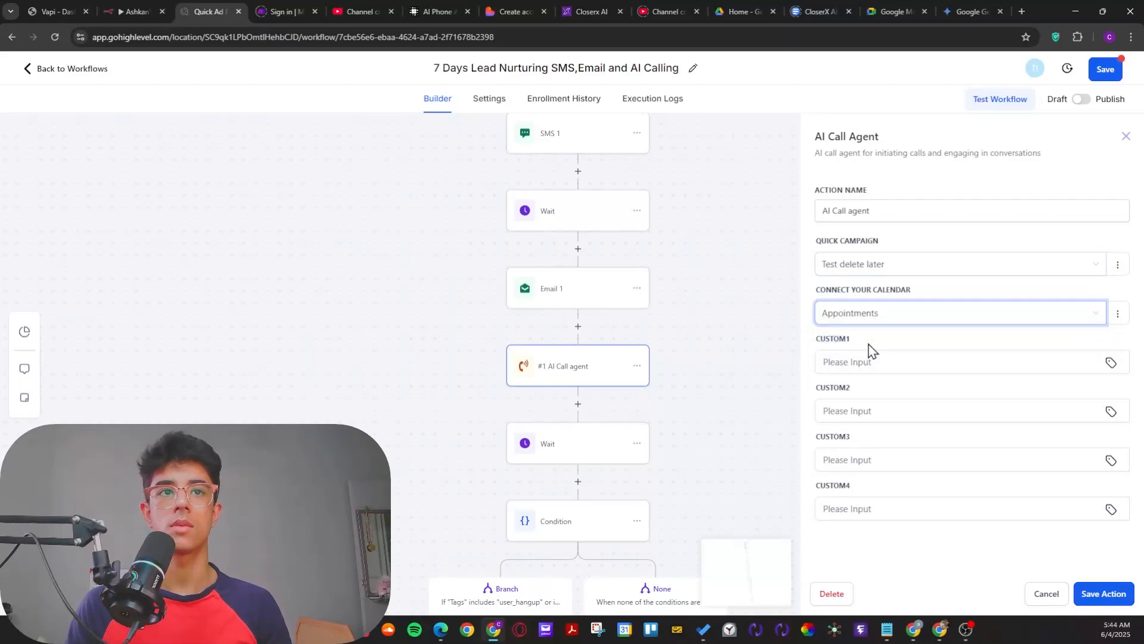
Step: Examine the Custom1 to Custom4 fields of the AI call action and the Voice AI values available for Custom1
{"action": "left_click", "coordinate": [867, 366]}
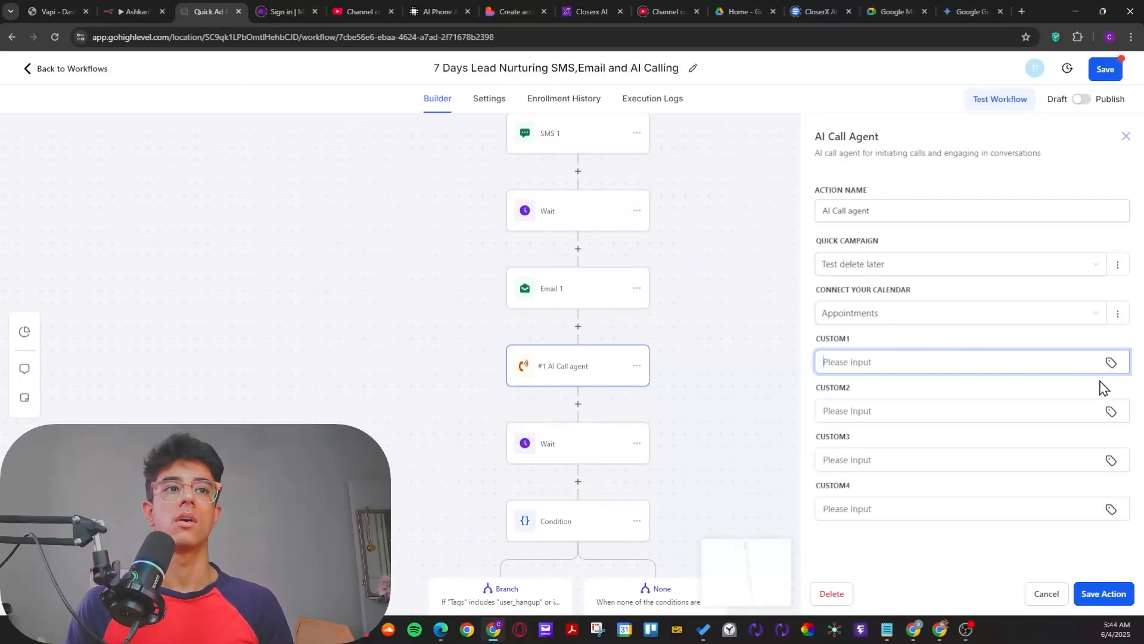
{"action": "left_click_drag", "start_coordinate": [892, 356], "coordinate": [897, 542]}
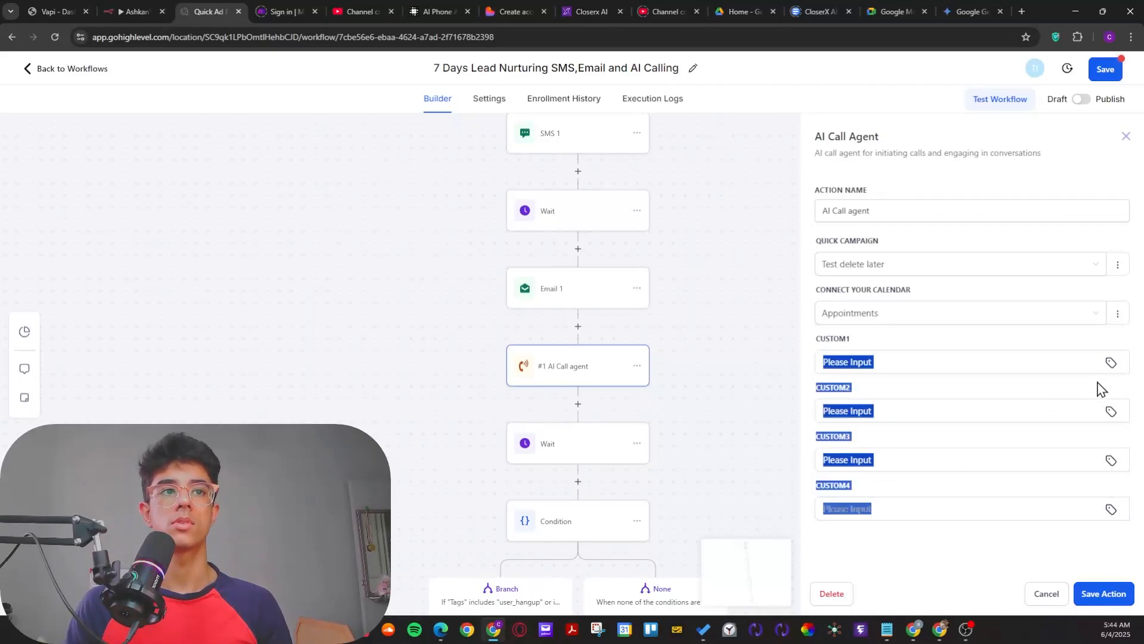
{"action": "left_click", "coordinate": [1037, 389]}
{"action": "left_click", "coordinate": [1035, 368]}
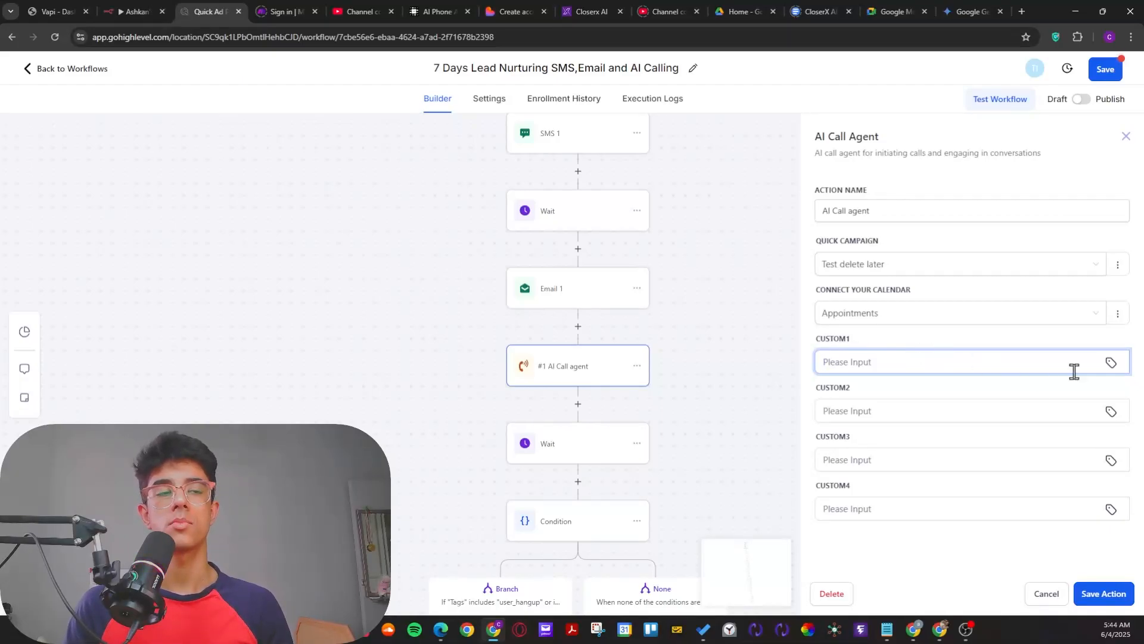
{"action": "left_click", "coordinate": [1111, 363]}
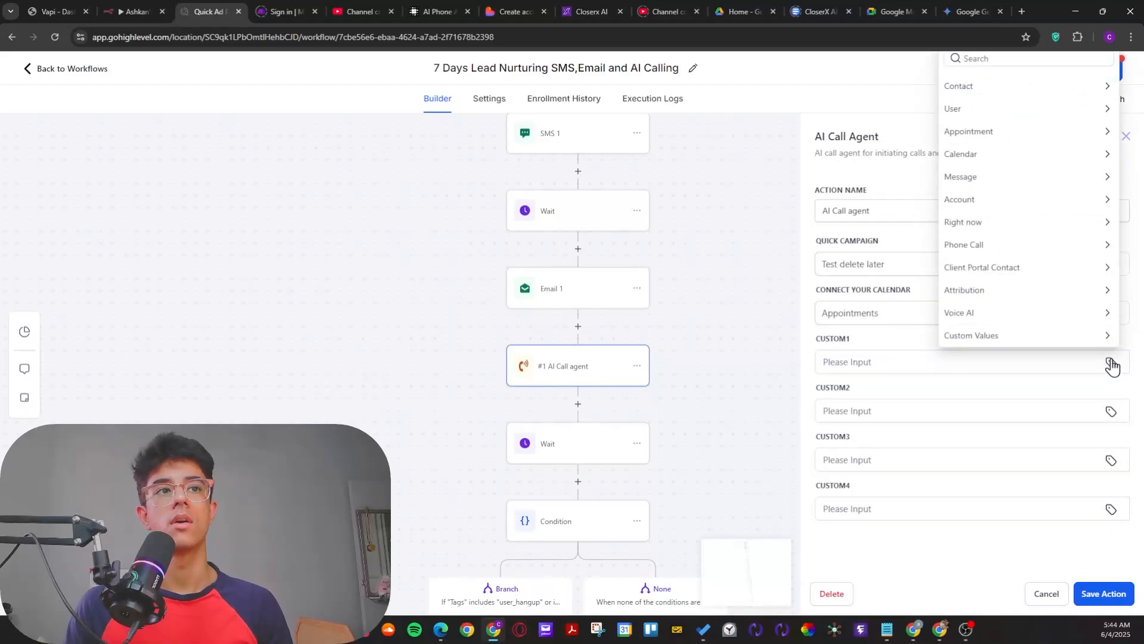
{"action": "left_click", "coordinate": [969, 317]}
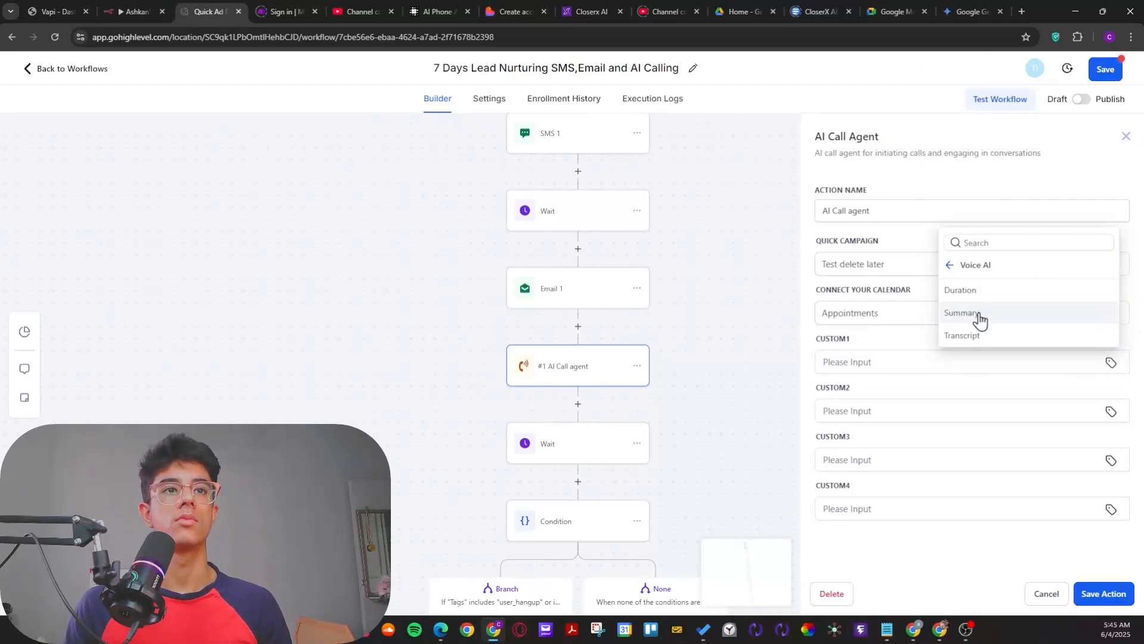
{"action": "left_click", "coordinate": [949, 268]}
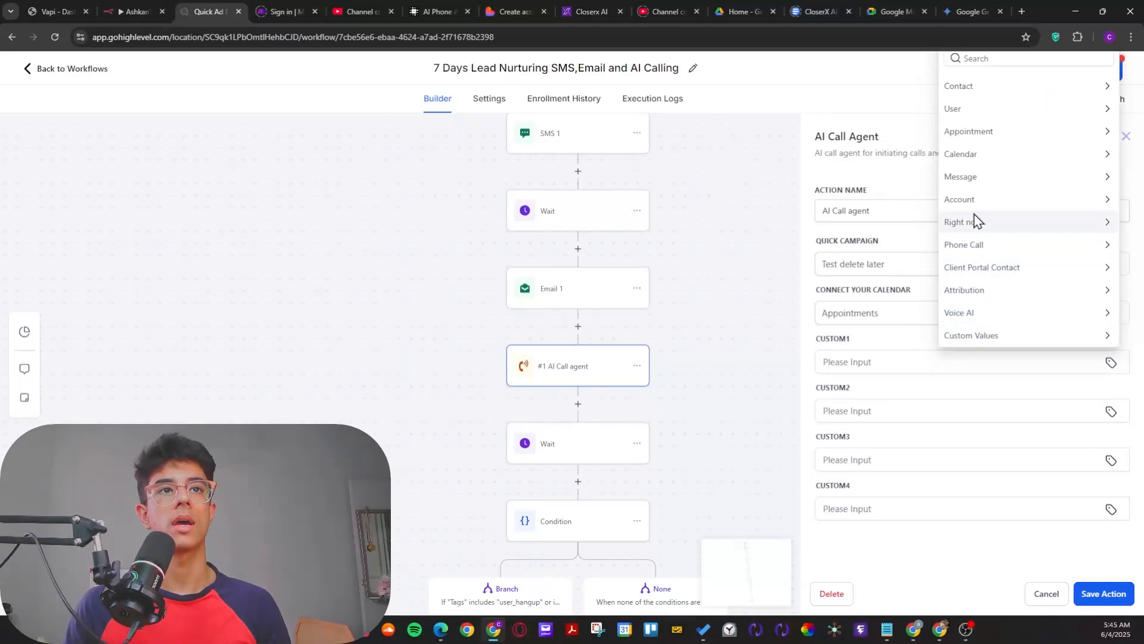
Step: Fill Custom1 with the contact custom field aiCallerSummary
{"action": "left_click", "coordinate": [962, 87]}
{"action": "scroll", "coordinate": [981, 250], "scroll_direction": "down", "scroll_amount": 3}
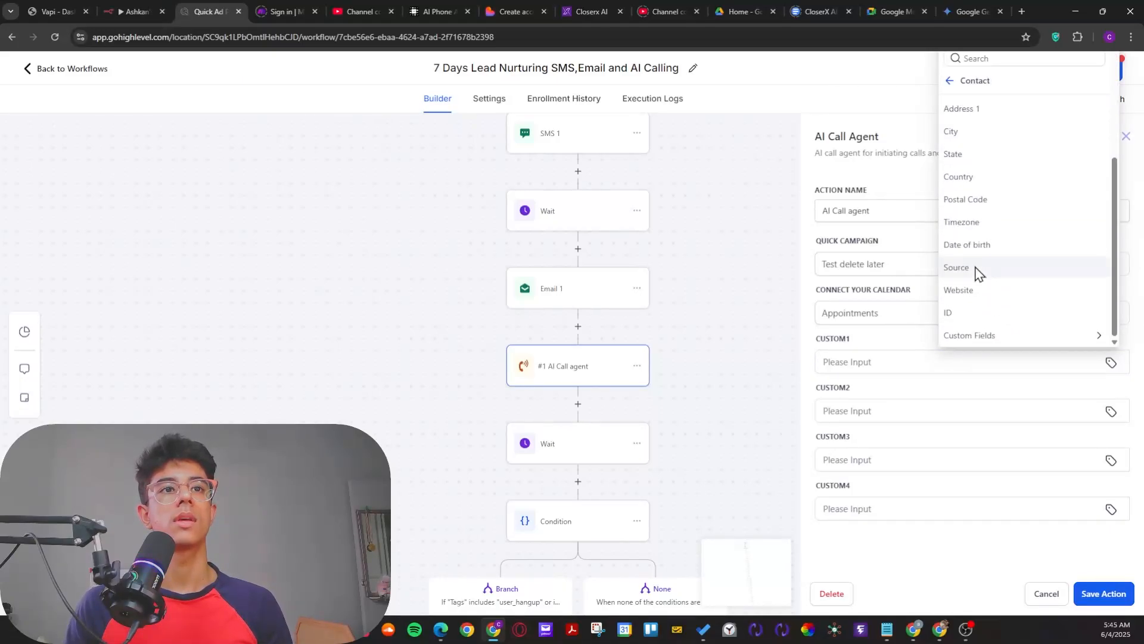
{"action": "left_click", "coordinate": [973, 337]}
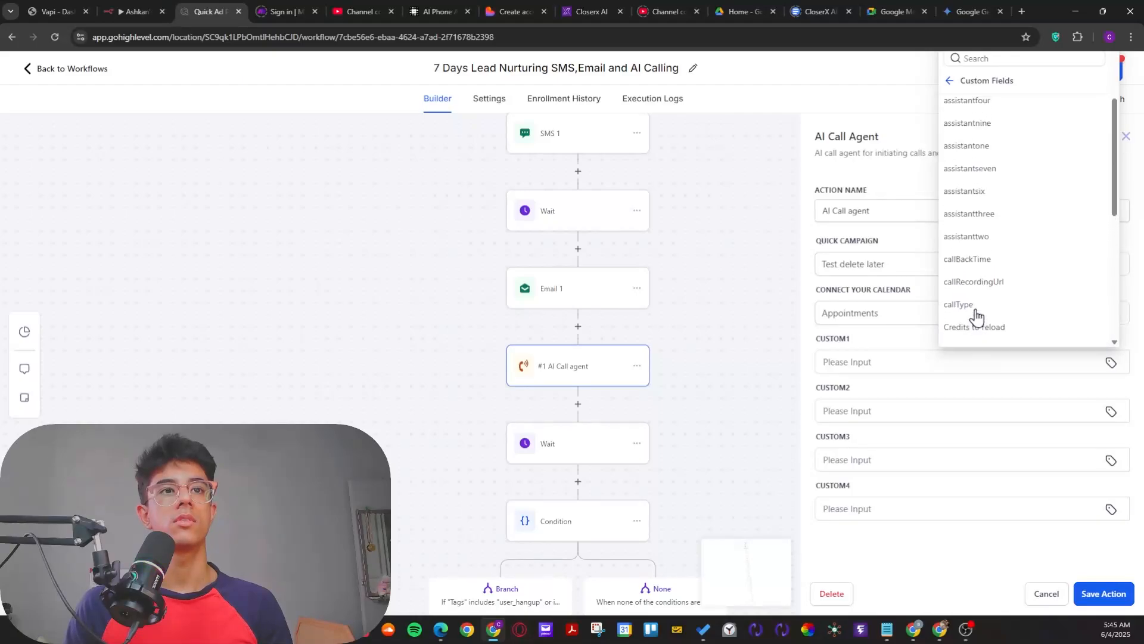
{"action": "scroll", "coordinate": [977, 316], "scroll_direction": "up", "scroll_amount": 2}
{"action": "scroll", "coordinate": [977, 313], "scroll_direction": "down", "scroll_amount": 6}
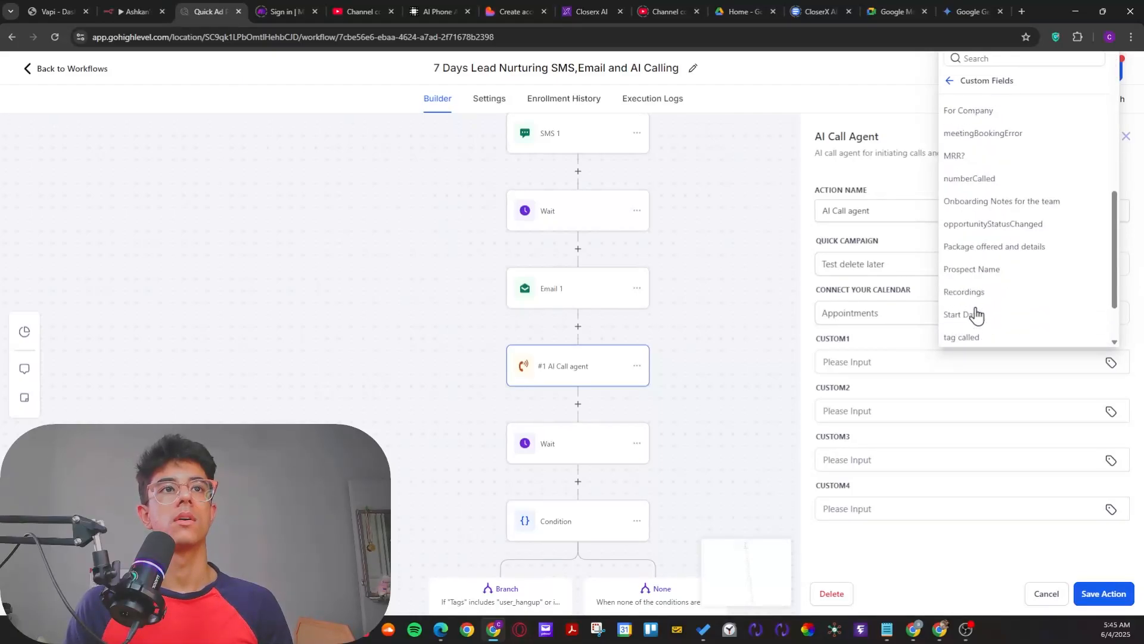
{"action": "scroll", "coordinate": [972, 334], "scroll_direction": "down", "scroll_amount": 1}
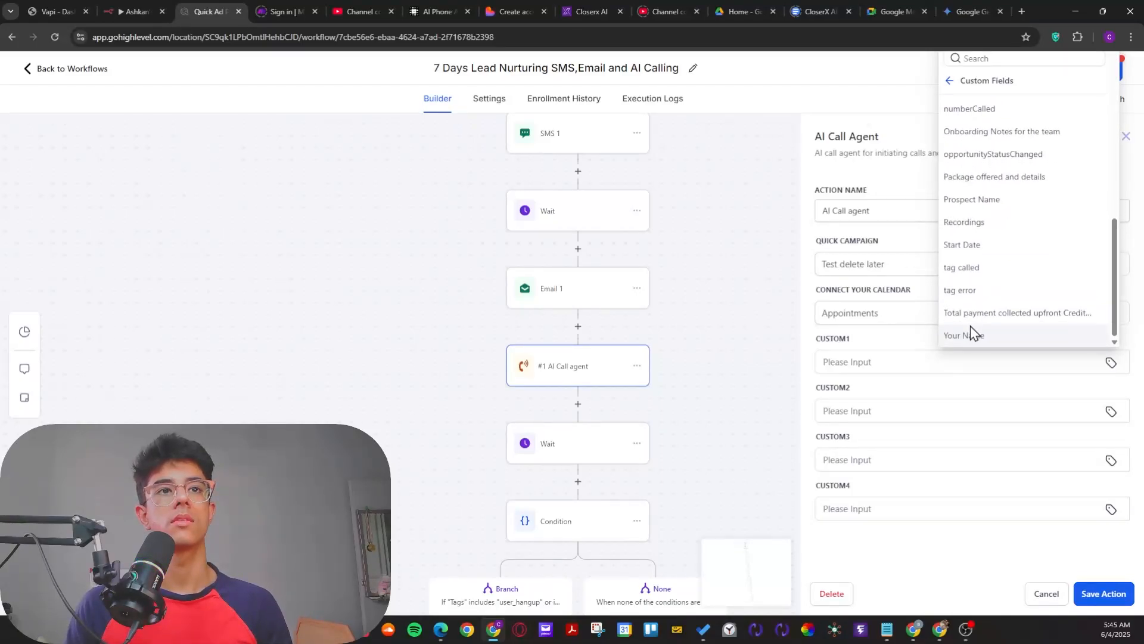
{"action": "scroll", "coordinate": [989, 334], "scroll_direction": "up", "scroll_amount": 8}
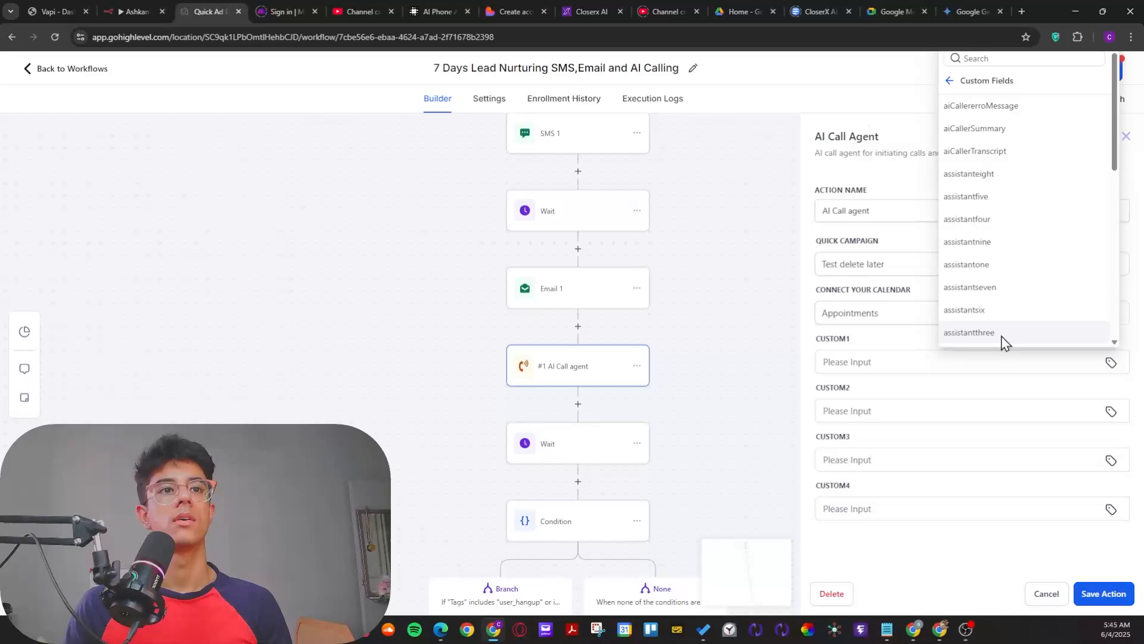
{"action": "left_click", "coordinate": [975, 129]}
Step: Review the AI caller summary value in Custom1 and close the #1 AI Call agent action without saving
{"action": "left_click_drag", "start_coordinate": [940, 365], "coordinate": [806, 363]}
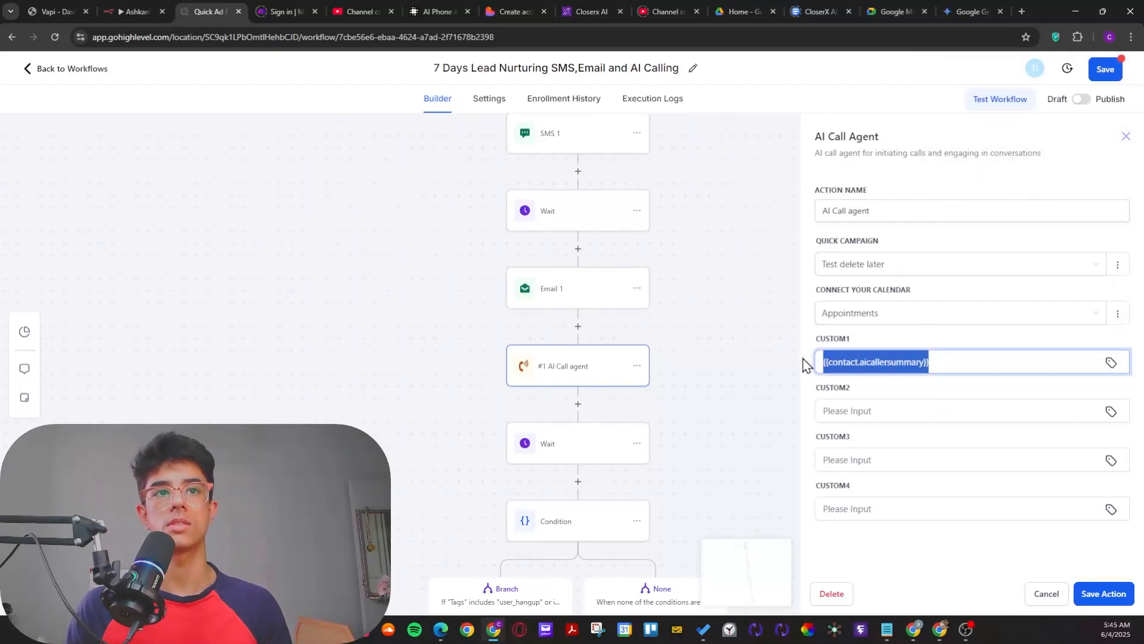
{"action": "left_click", "coordinate": [887, 395]}
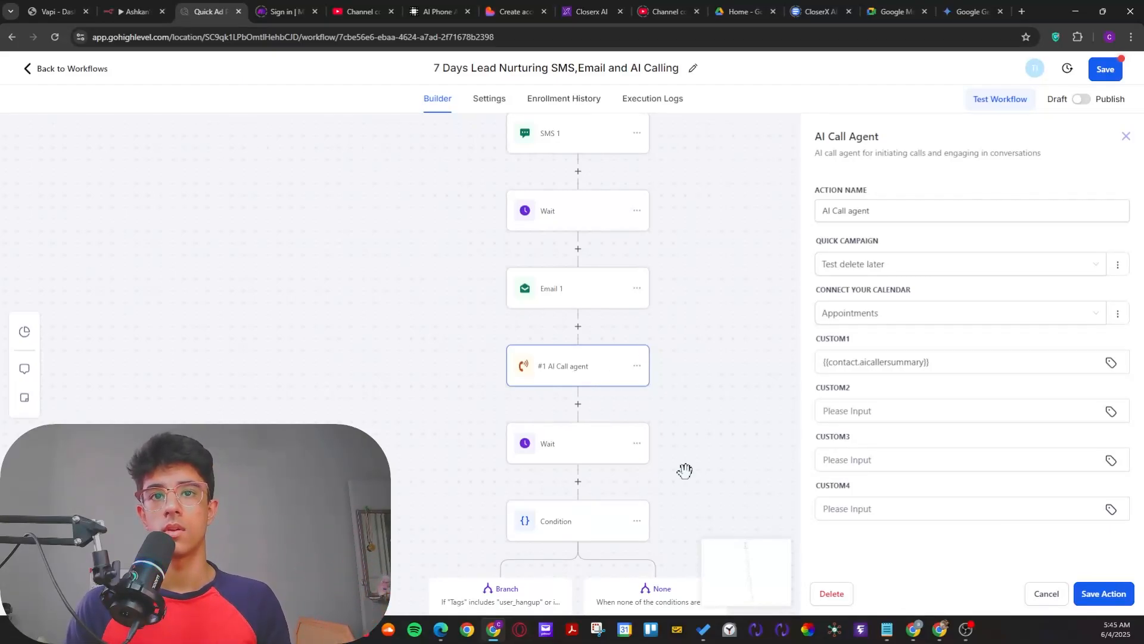
{"action": "left_click_drag", "start_coordinate": [940, 357], "coordinate": [801, 361]}
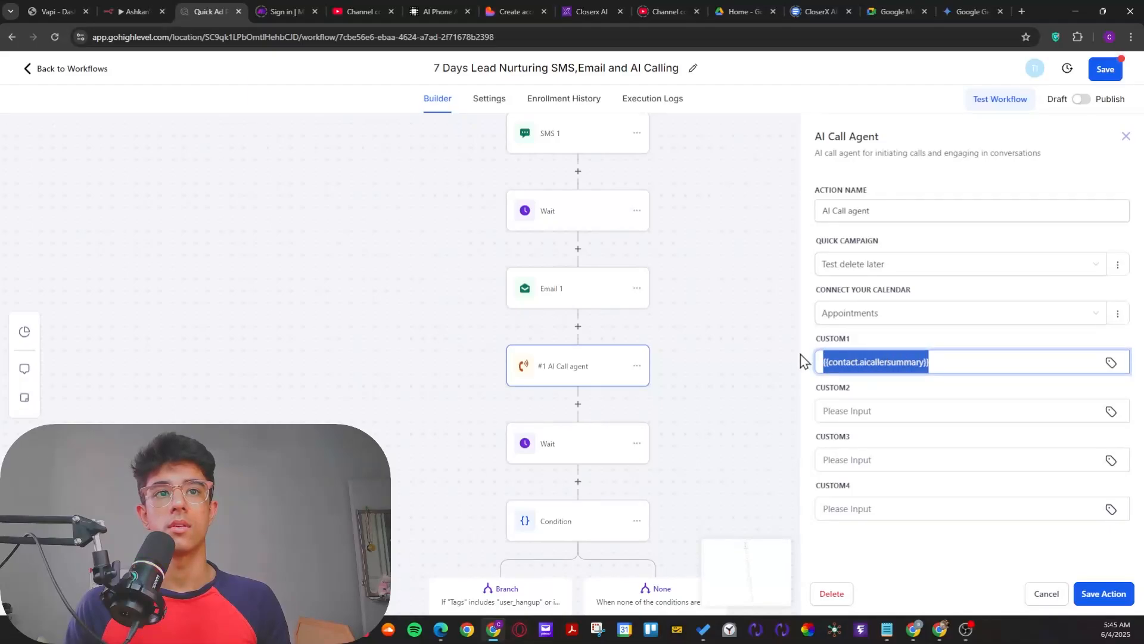
{"action": "left_click", "coordinate": [946, 388]}
{"action": "left_click_drag", "start_coordinate": [940, 362], "coordinate": [817, 362]}
{"action": "left_click", "coordinate": [918, 395]}
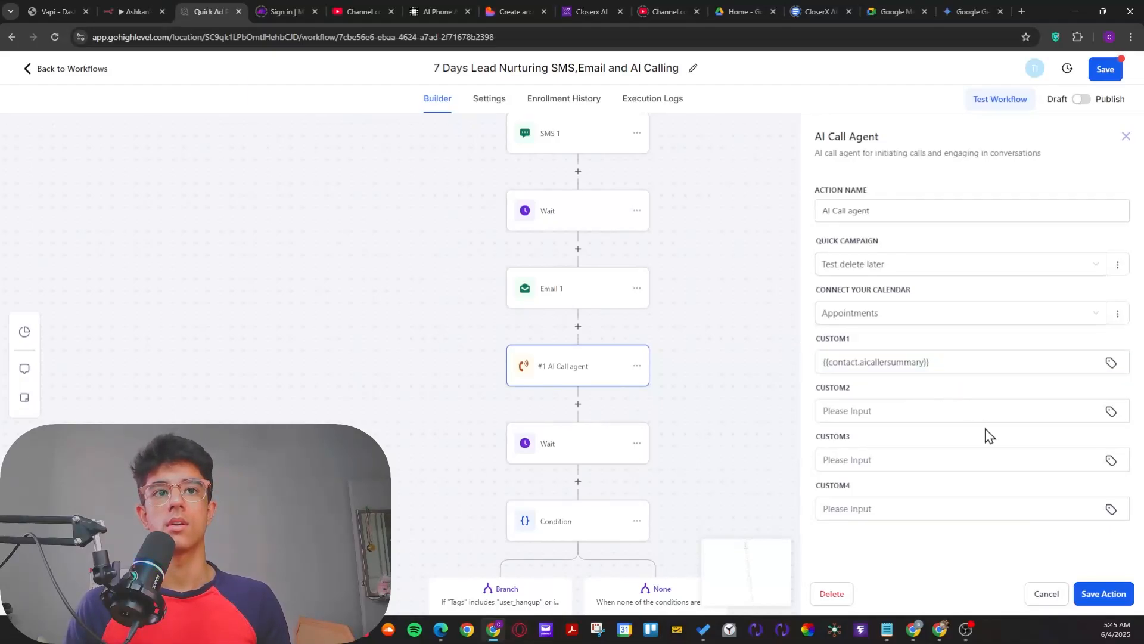
{"action": "left_click_drag", "start_coordinate": [930, 362], "coordinate": [819, 361]}
{"action": "left_click", "coordinate": [915, 401]}
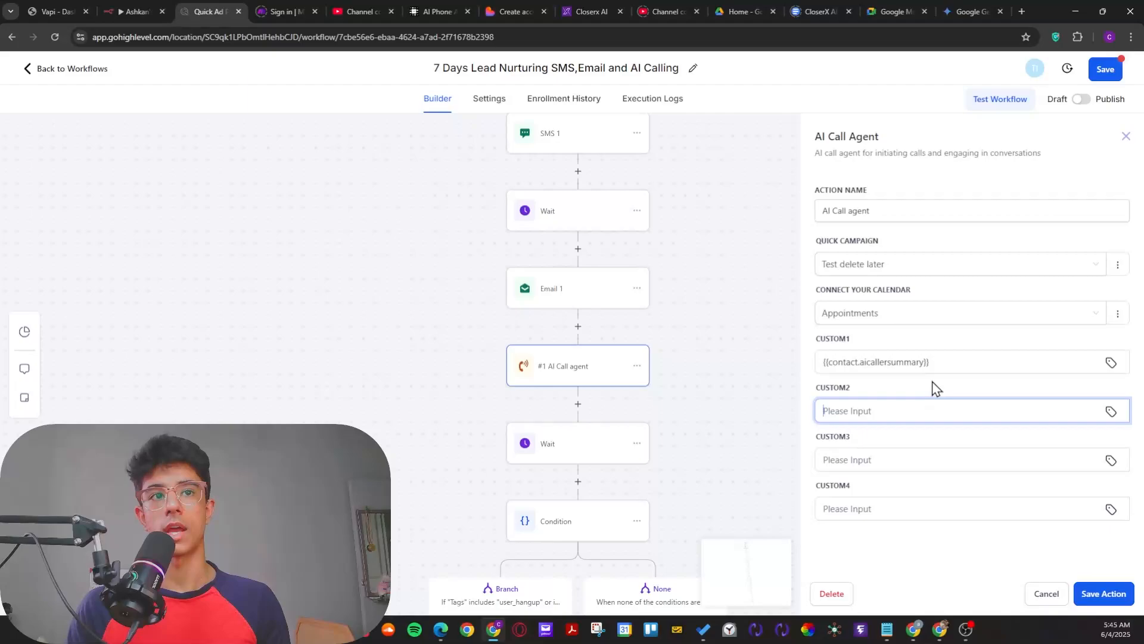
{"action": "left_click_drag", "start_coordinate": [931, 362], "coordinate": [822, 362]}
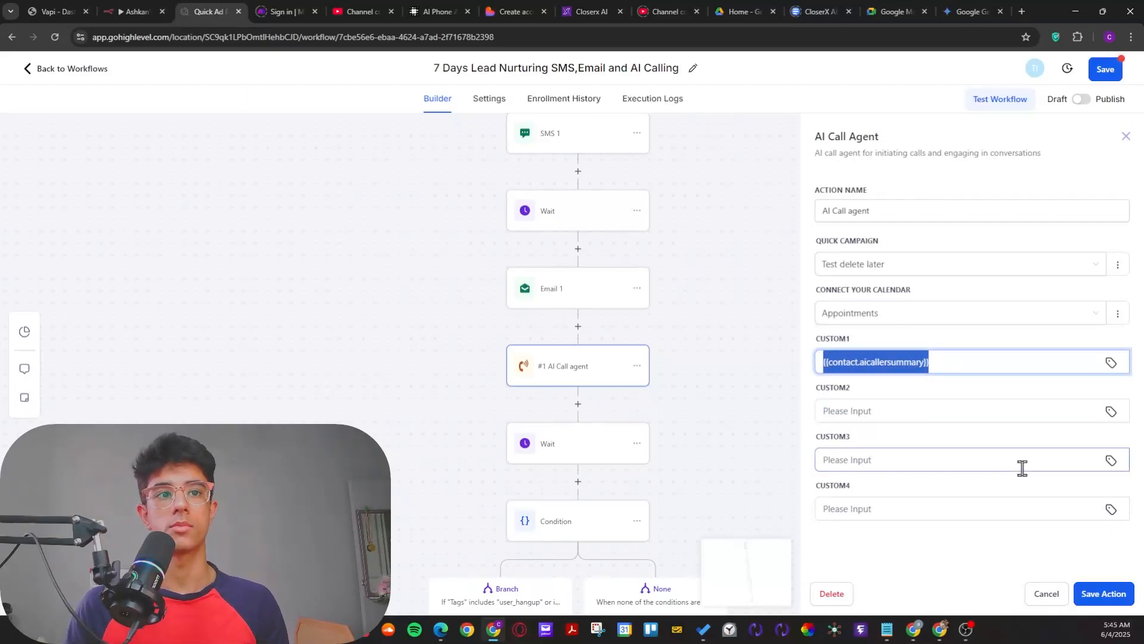
{"action": "left_click", "coordinate": [1049, 593]}
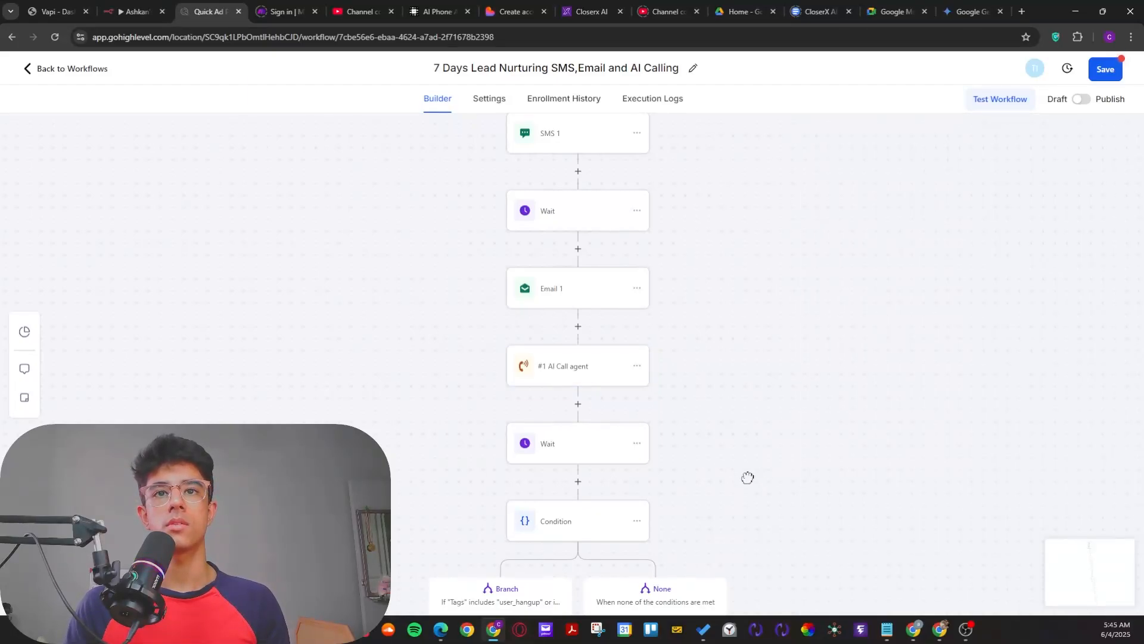
Step: Check the tag conditions of the Wait step after #1 AI Call agent and close it without saving
{"action": "left_click_drag", "start_coordinate": [714, 445], "coordinate": [720, 395]}
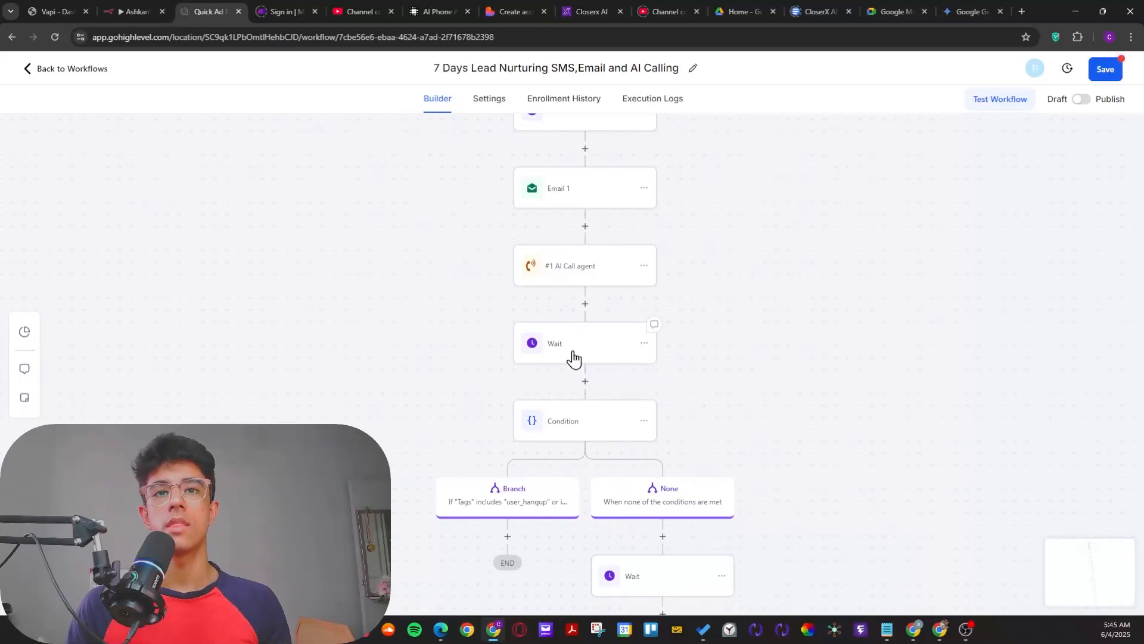
{"action": "left_click", "coordinate": [574, 359]}
{"action": "scroll", "coordinate": [728, 349], "scroll_direction": "down", "scroll_amount": 2}
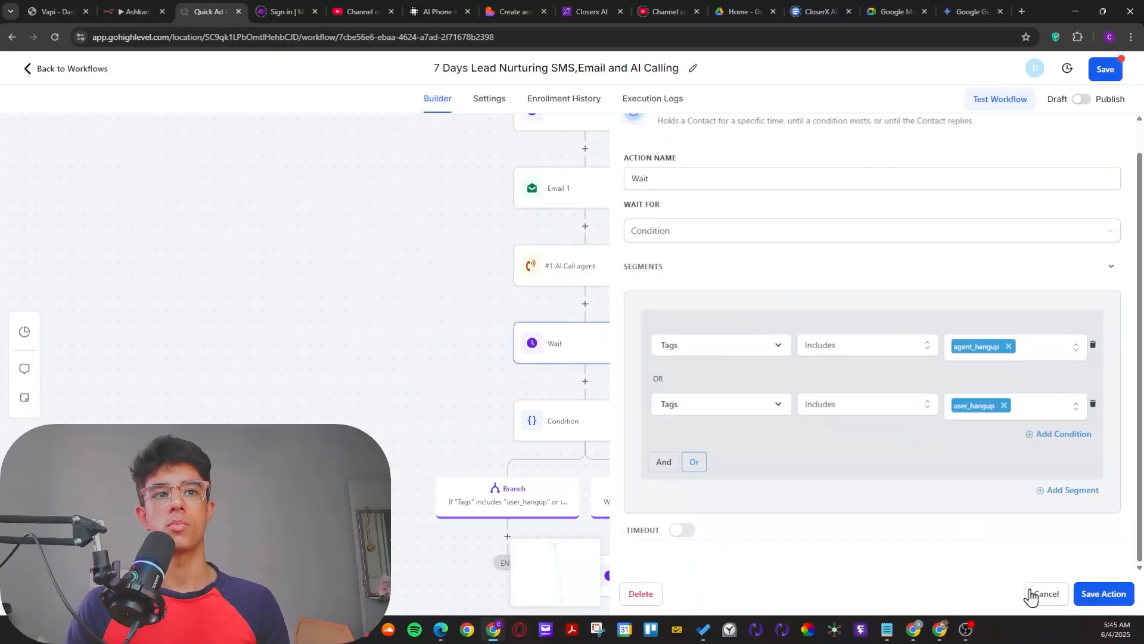
{"action": "left_click", "coordinate": [1047, 594]}
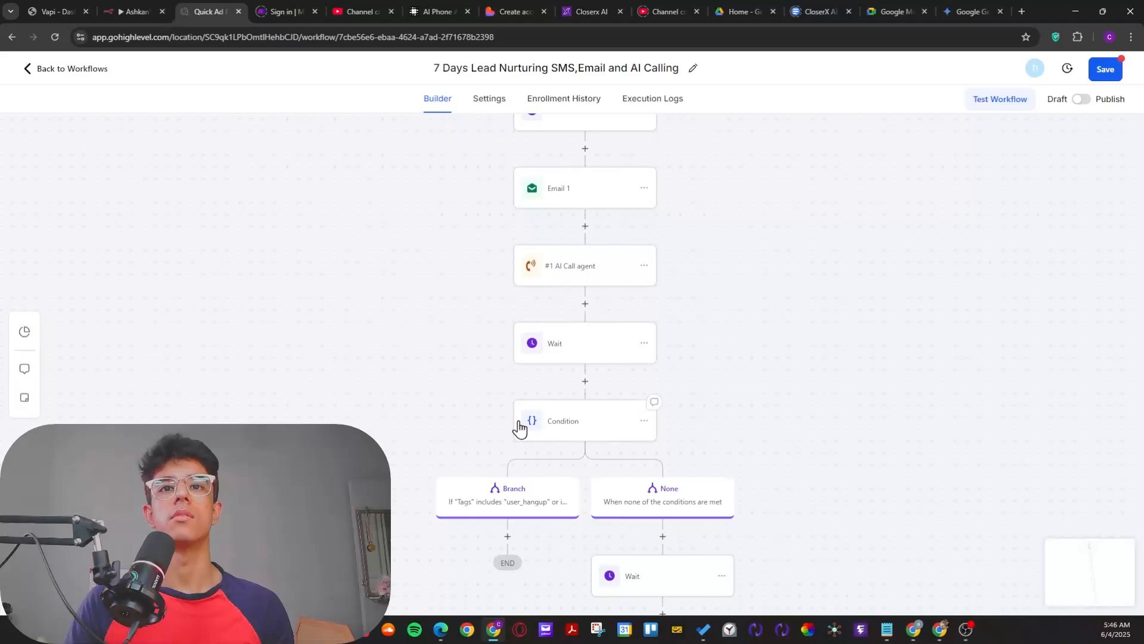
Step: Compare the tags in the Condition step with those in the Wait step before it, and close without saving
{"action": "scroll", "coordinate": [520, 428], "scroll_direction": "down", "scroll_amount": 2}
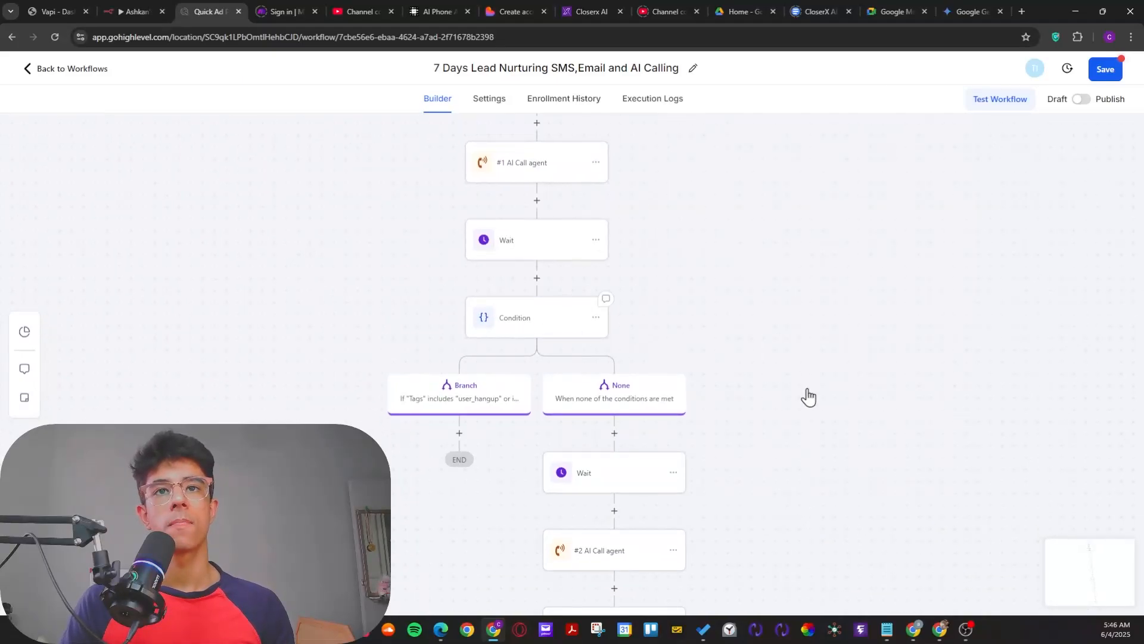
{"action": "left_click", "coordinate": [525, 317]}
{"action": "left_click_drag", "start_coordinate": [406, 311], "coordinate": [365, 370]}
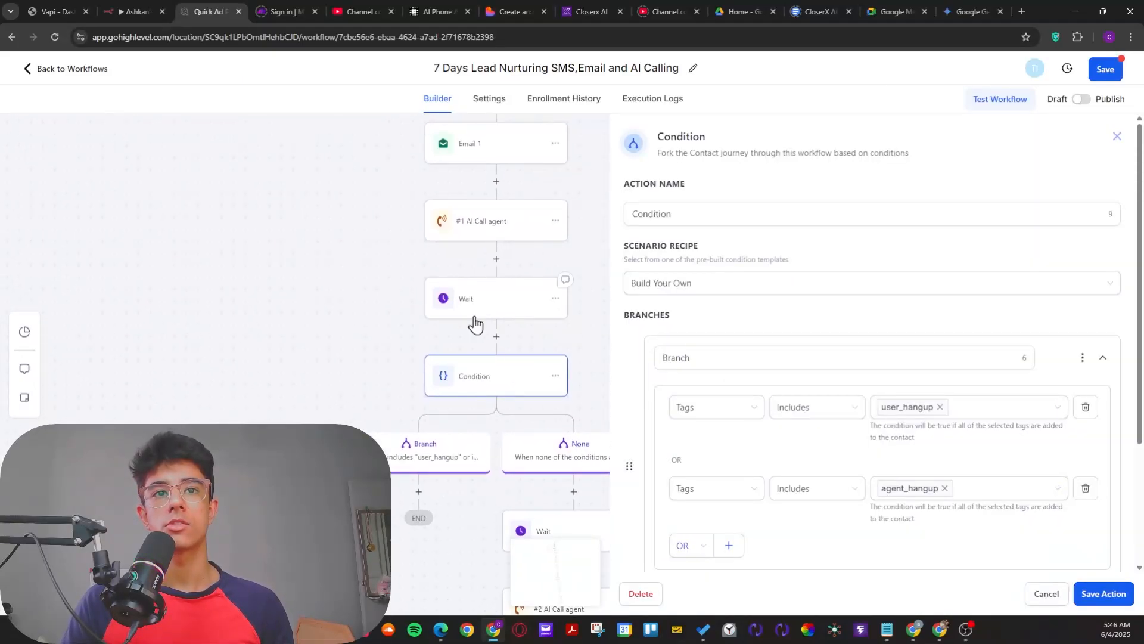
{"action": "left_click", "coordinate": [475, 318]}
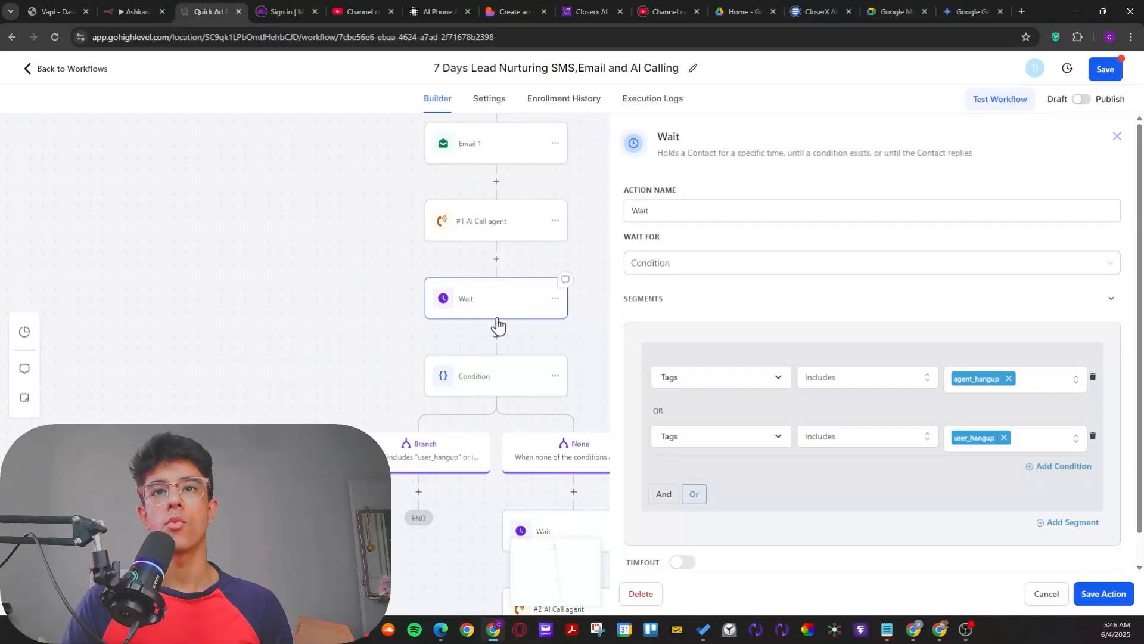
{"action": "scroll", "coordinate": [704, 394], "scroll_direction": "down", "scroll_amount": 1}
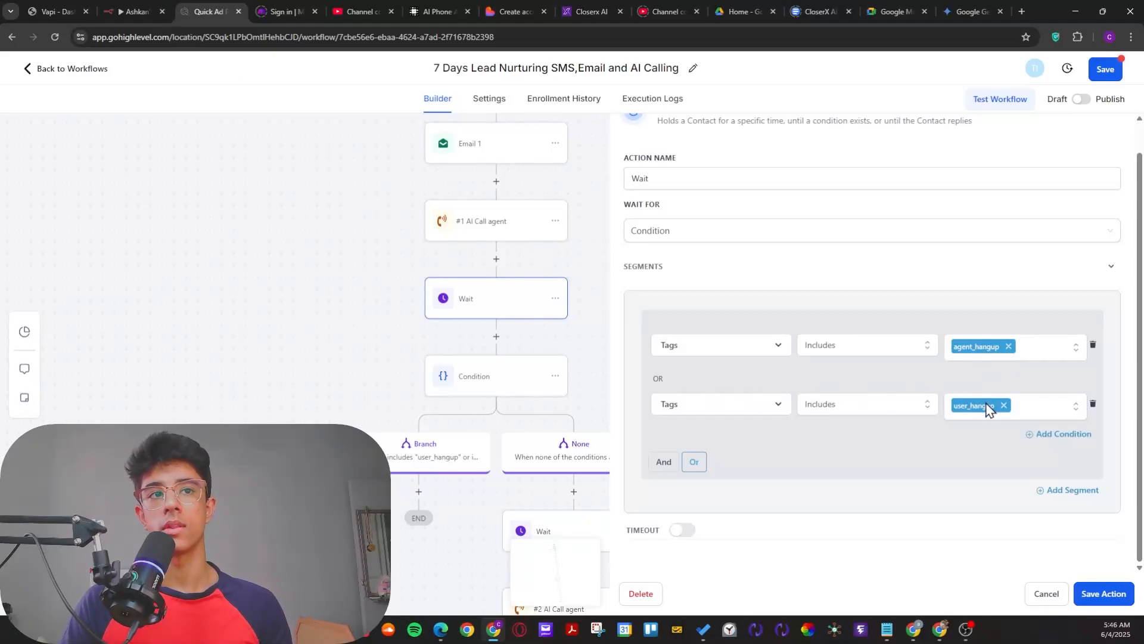
{"action": "left_click", "coordinate": [1037, 598]}
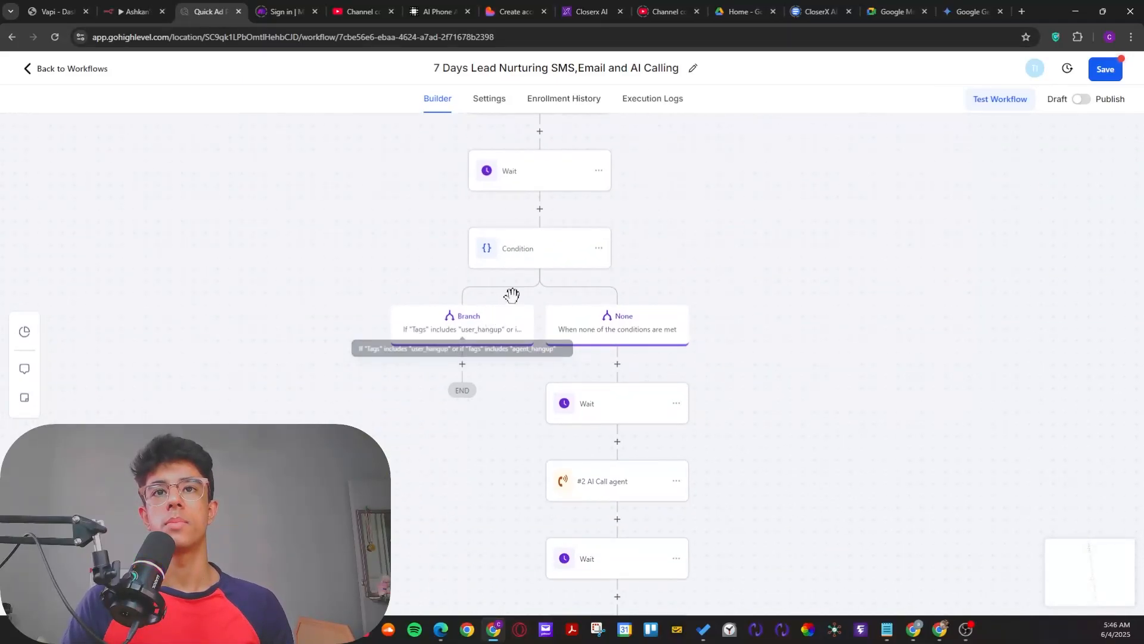
Step: Read the Condition's Branch rules through to the None branch and close the action without saving
{"action": "left_click", "coordinate": [465, 336]}
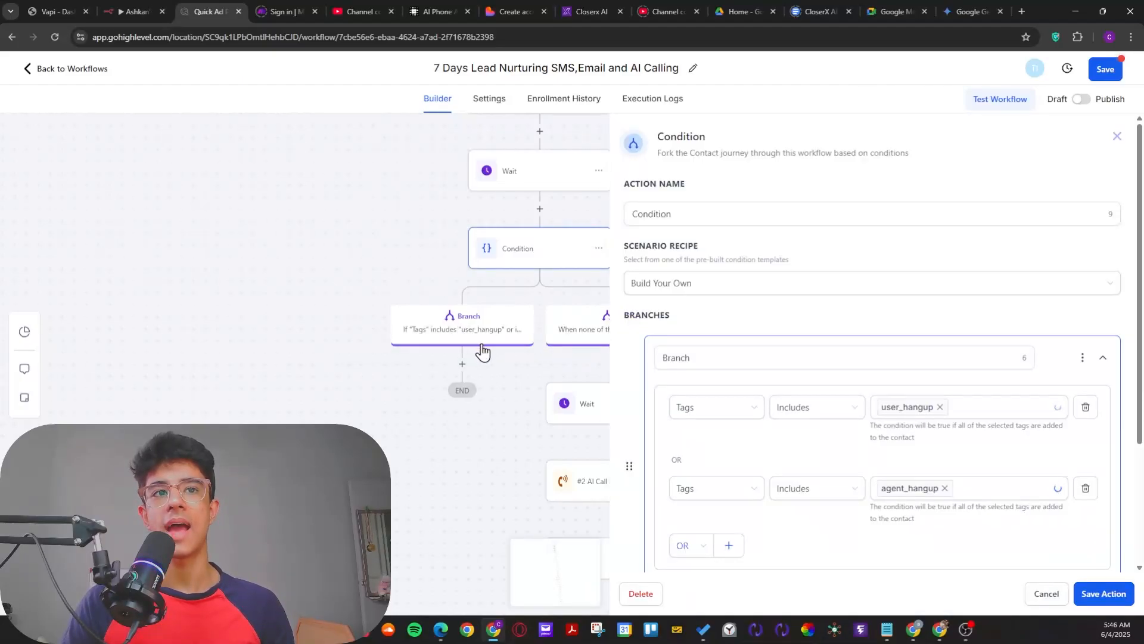
{"action": "scroll", "coordinate": [807, 355], "scroll_direction": "down", "scroll_amount": 2}
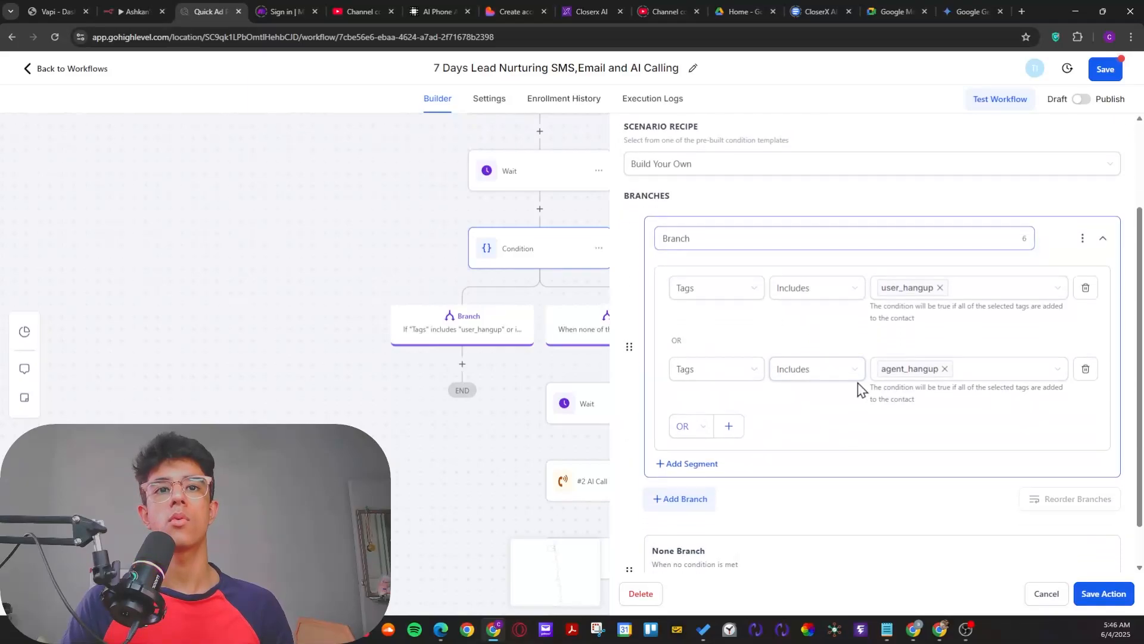
{"action": "scroll", "coordinate": [783, 382], "scroll_direction": "down", "scroll_amount": 1}
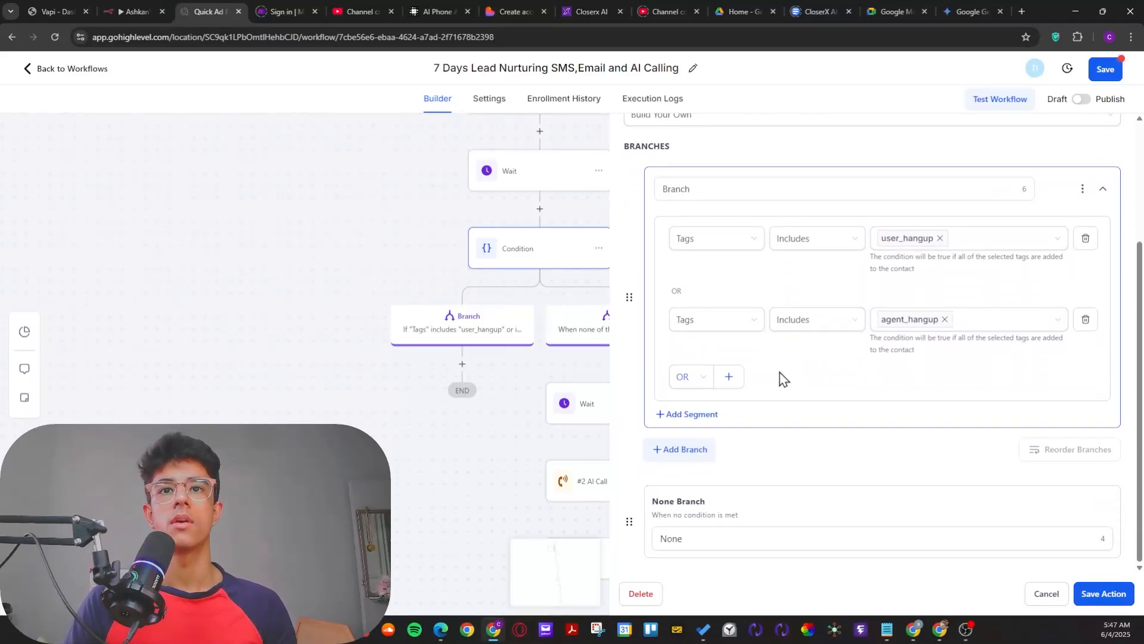
{"action": "left_click", "coordinate": [1039, 600]}
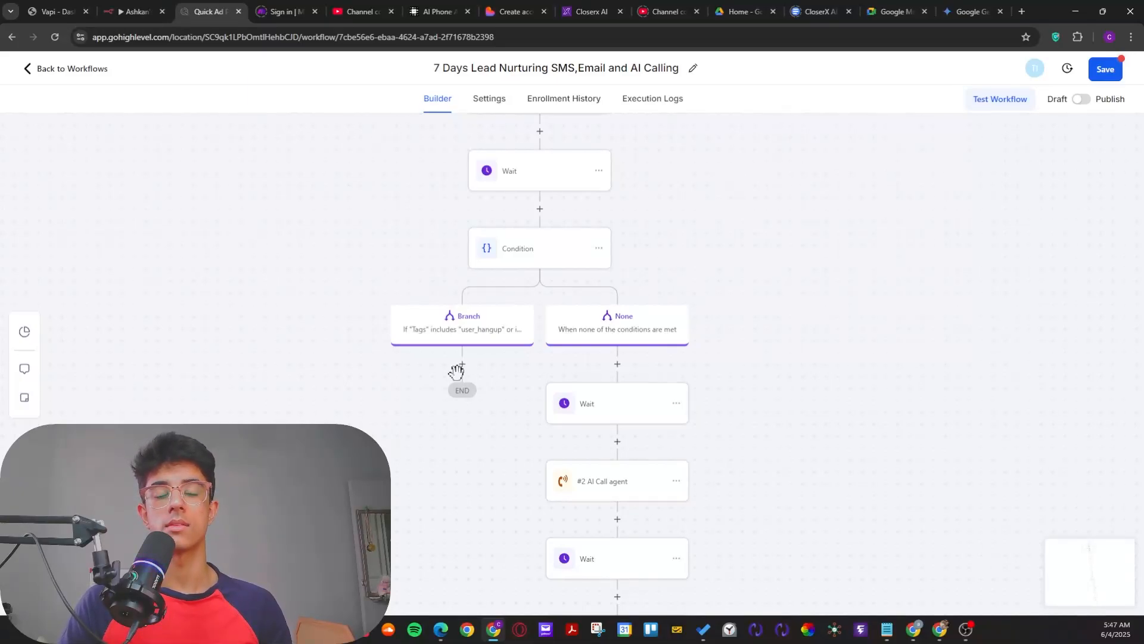
Step: Review the Condition's None branch and the time delay of the Wait step below it, closing both without saving
{"action": "left_click_drag", "start_coordinate": [353, 362], "coordinate": [355, 320]}
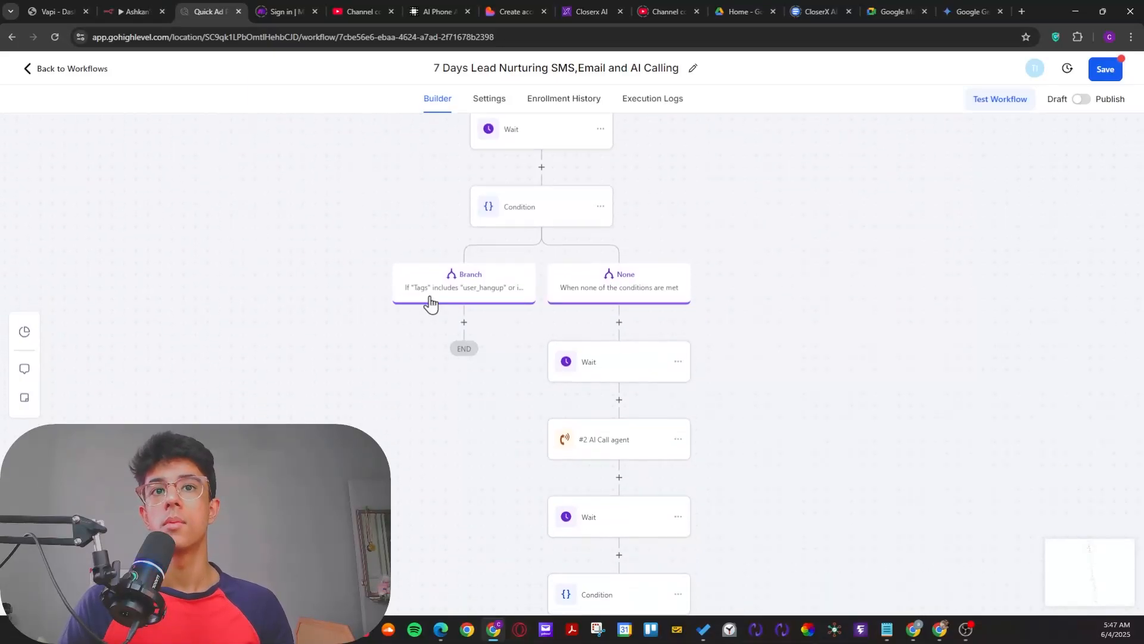
{"action": "left_click", "coordinate": [626, 292]}
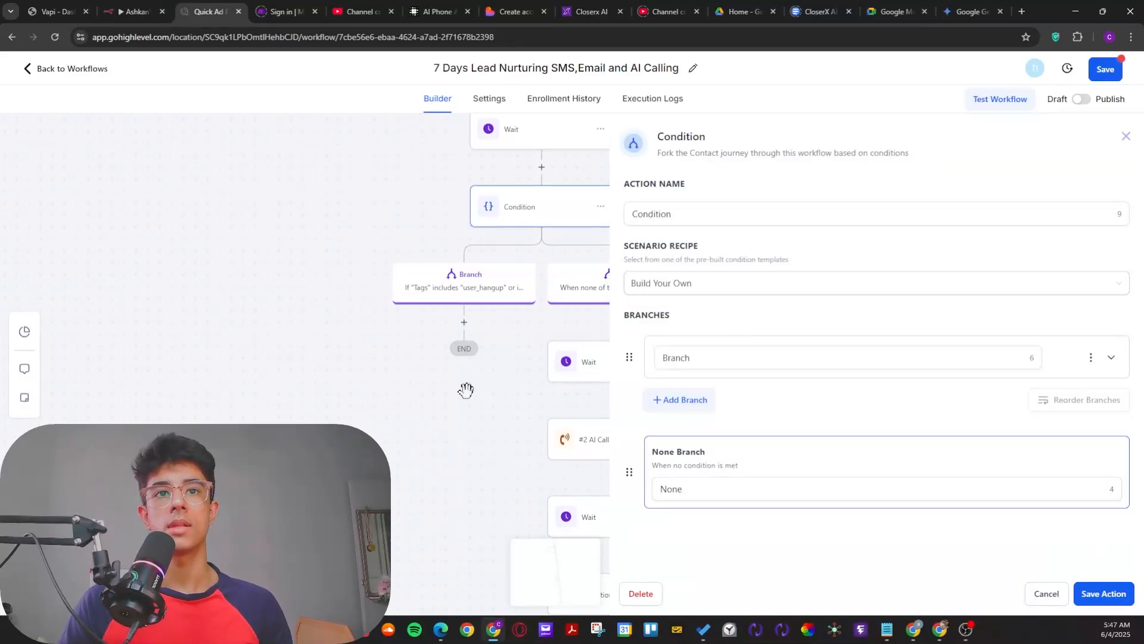
{"action": "left_click", "coordinate": [504, 512]}
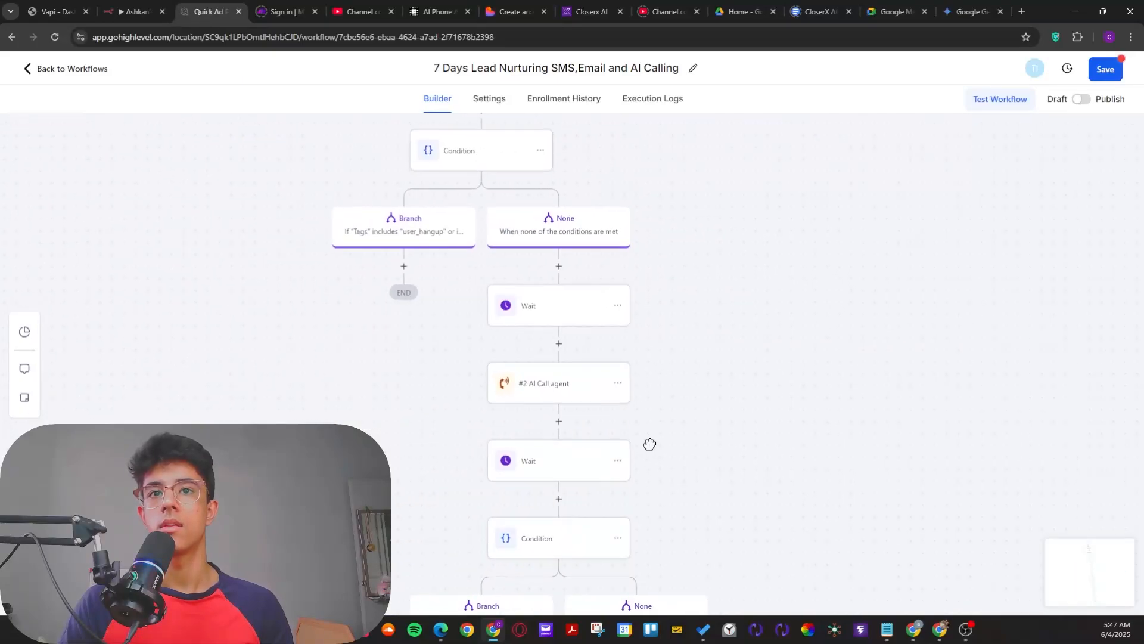
{"action": "left_click", "coordinate": [569, 318]}
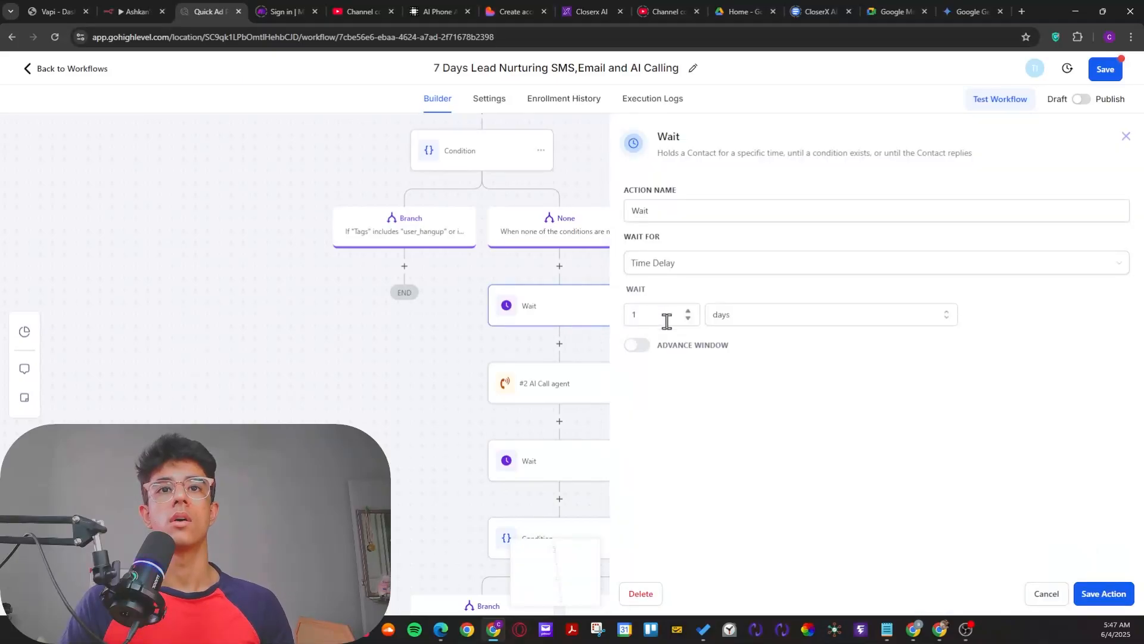
{"action": "left_click", "coordinate": [1020, 594]}
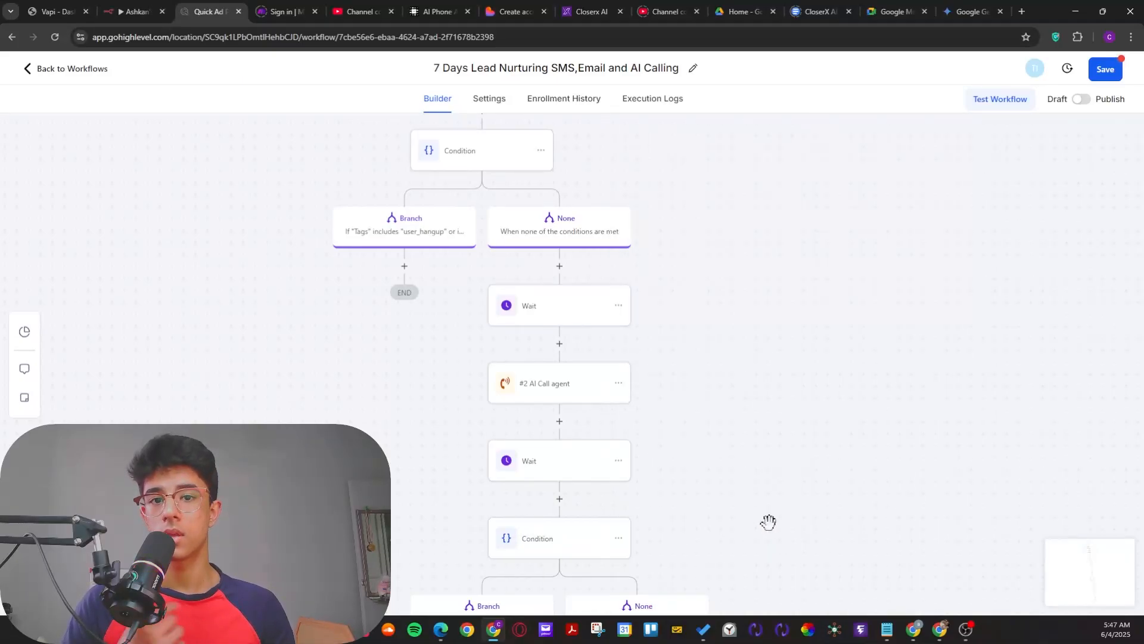
Step: Review the Quick Campaign, calendar and custom fields of the #2 AI Call agent action and close it without saving
{"action": "scroll", "coordinate": [683, 463], "scroll_direction": "down", "scroll_amount": 1}
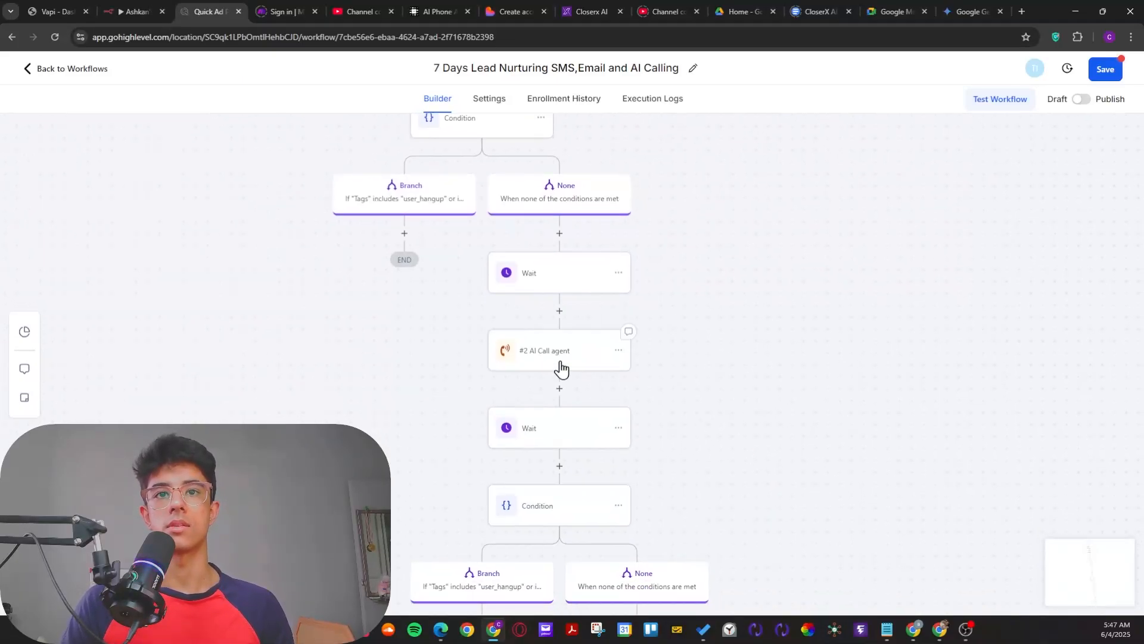
{"action": "left_click", "coordinate": [560, 368]}
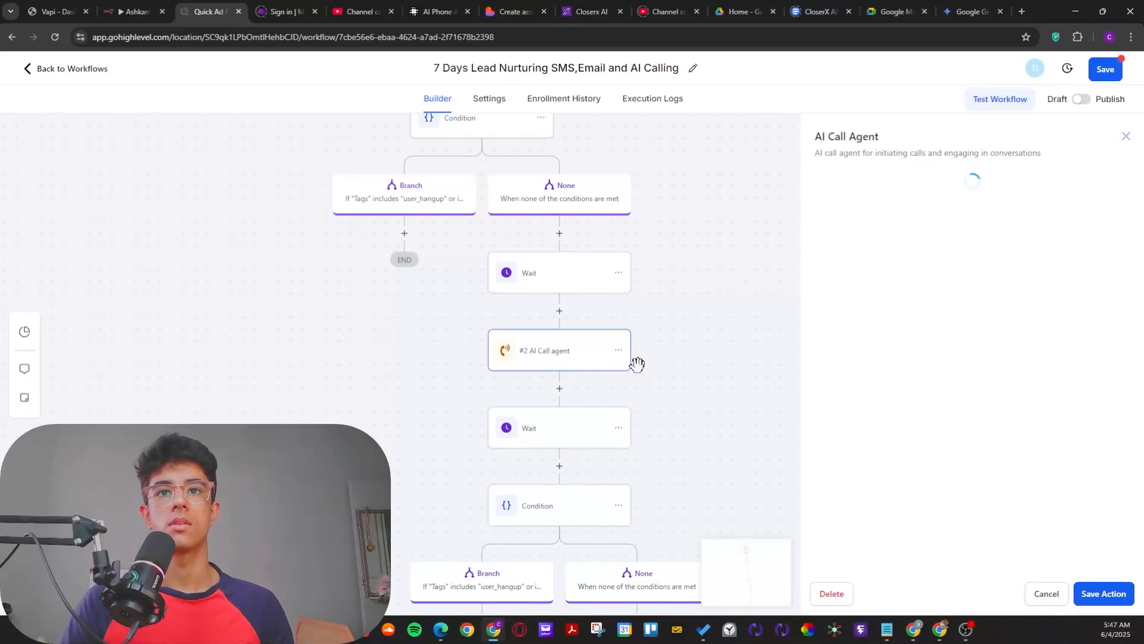
{"action": "scroll", "coordinate": [686, 447], "scroll_direction": "down", "scroll_amount": 2}
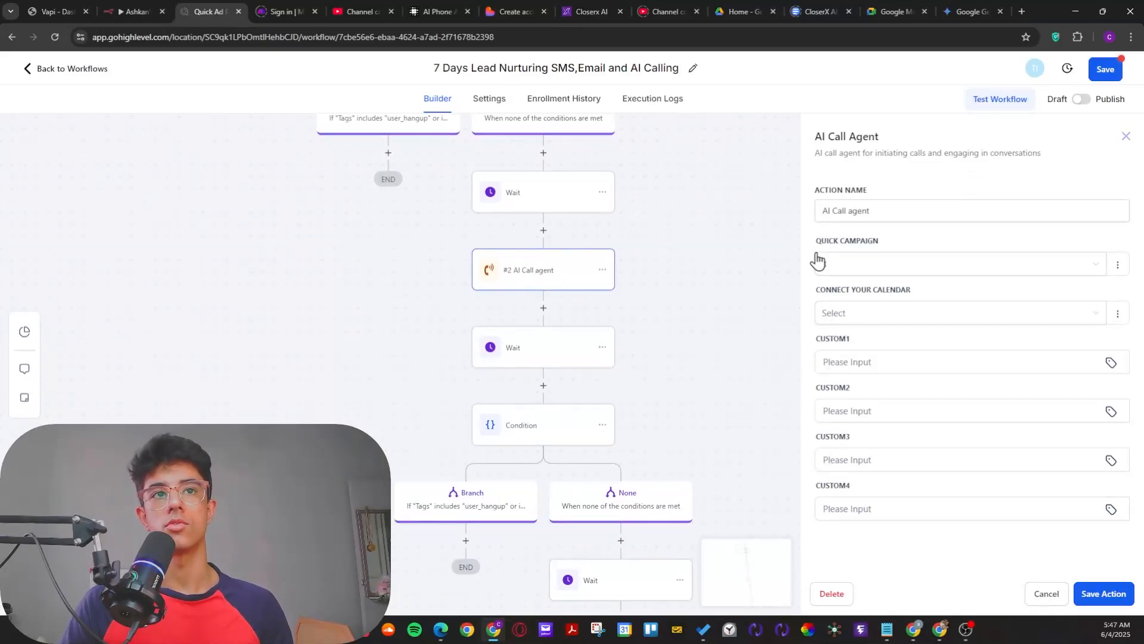
{"action": "left_click", "coordinate": [1051, 599]}
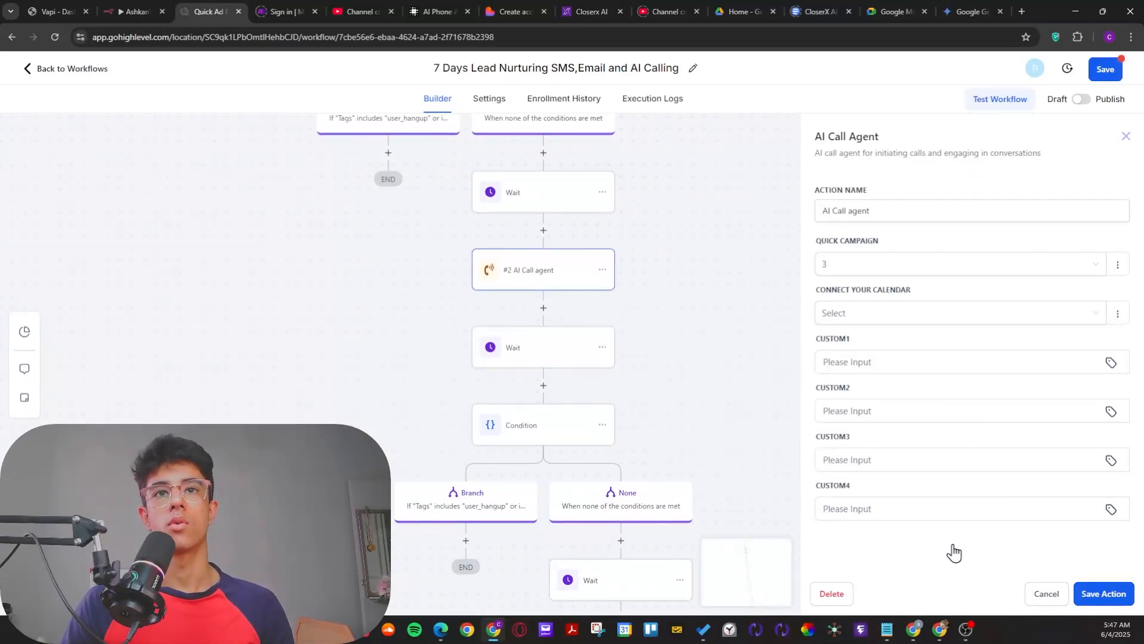
Step: Read the tag segments of the Wait step after #2 AI Call agent and close it without saving
{"action": "scroll", "coordinate": [756, 459], "scroll_direction": "down", "scroll_amount": 1}
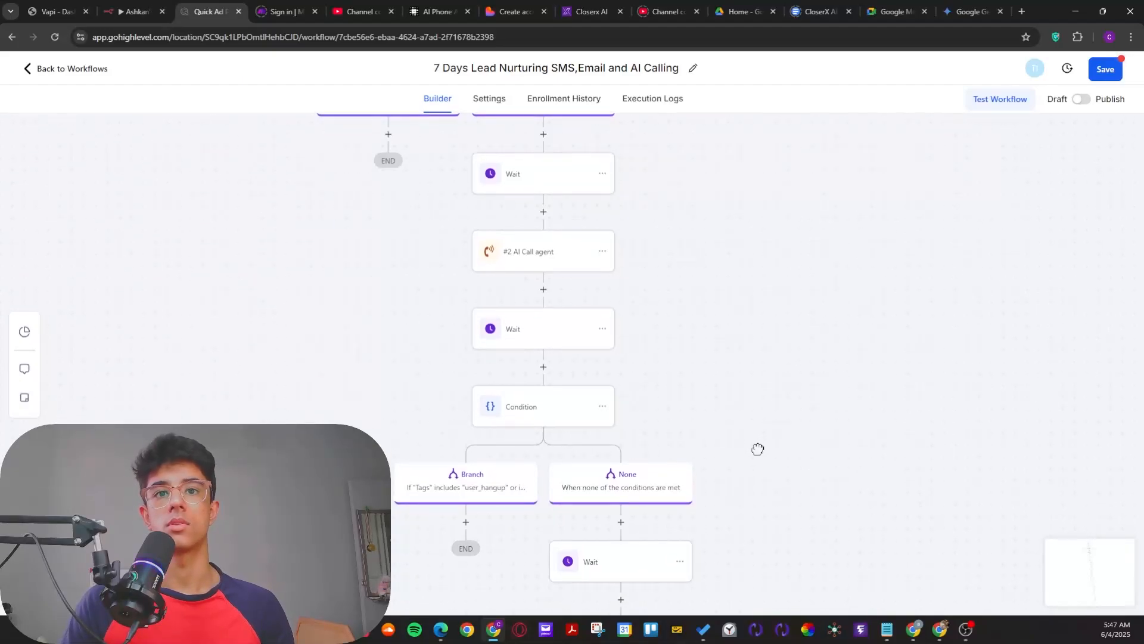
{"action": "left_click", "coordinate": [551, 330]}
{"action": "scroll", "coordinate": [825, 396], "scroll_direction": "down", "scroll_amount": 1}
{"action": "scroll", "coordinate": [817, 391], "scroll_direction": "up", "scroll_amount": 1}
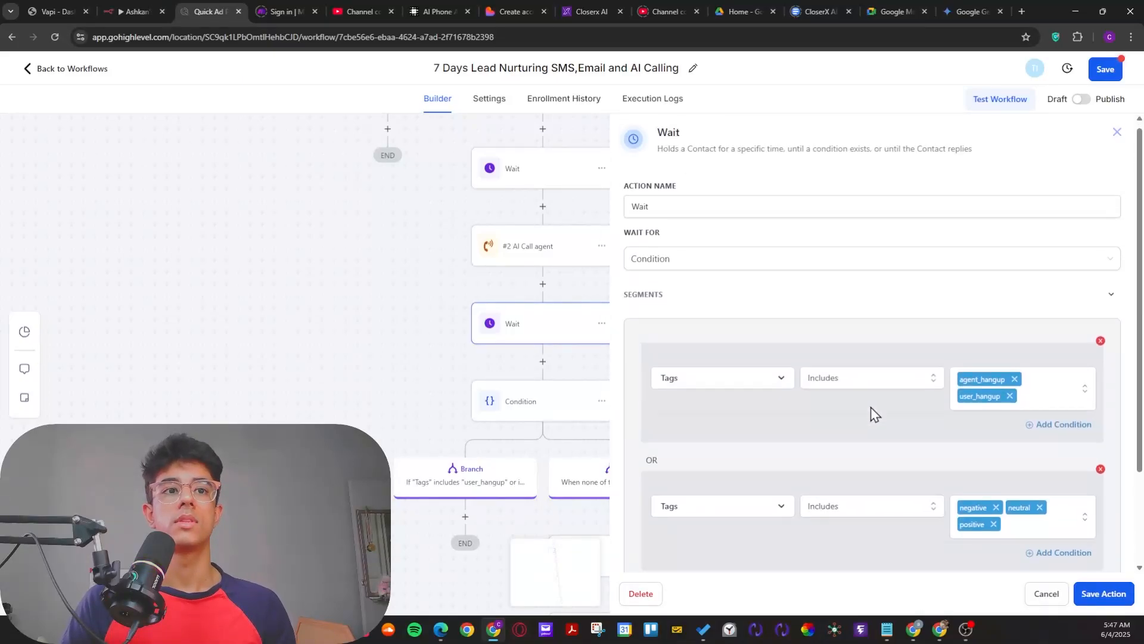
{"action": "scroll", "coordinate": [874, 413], "scroll_direction": "down", "scroll_amount": 1}
{"action": "scroll", "coordinate": [858, 419], "scroll_direction": "up", "scroll_amount": 1}
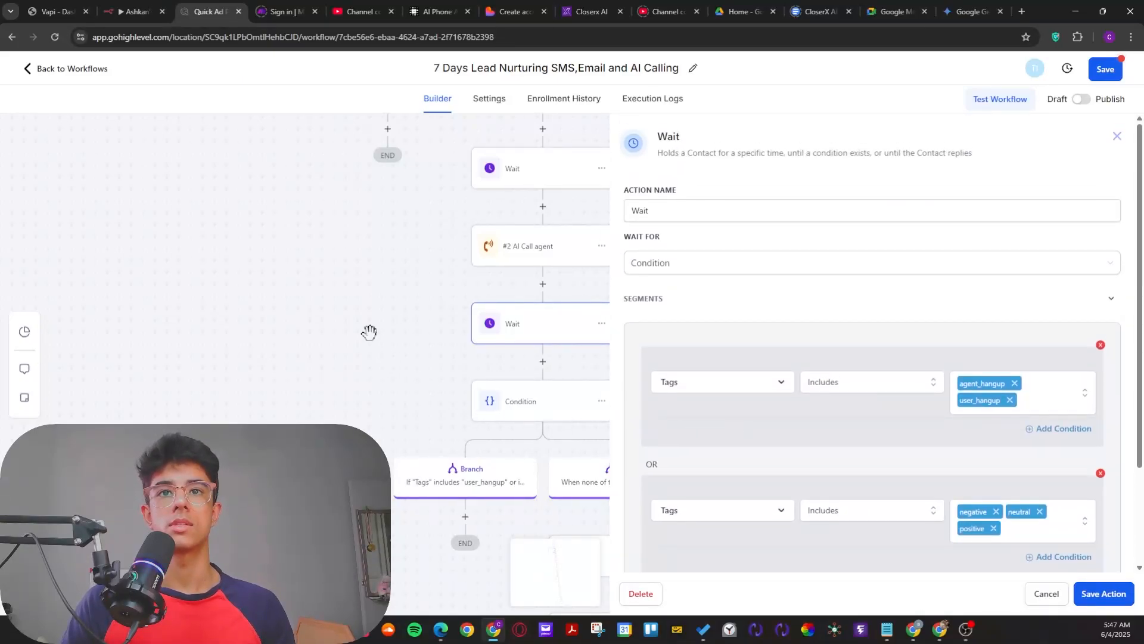
{"action": "left_click_drag", "start_coordinate": [370, 332], "coordinate": [378, 266]}
{"action": "scroll", "coordinate": [806, 286], "scroll_direction": "down", "scroll_amount": 2}
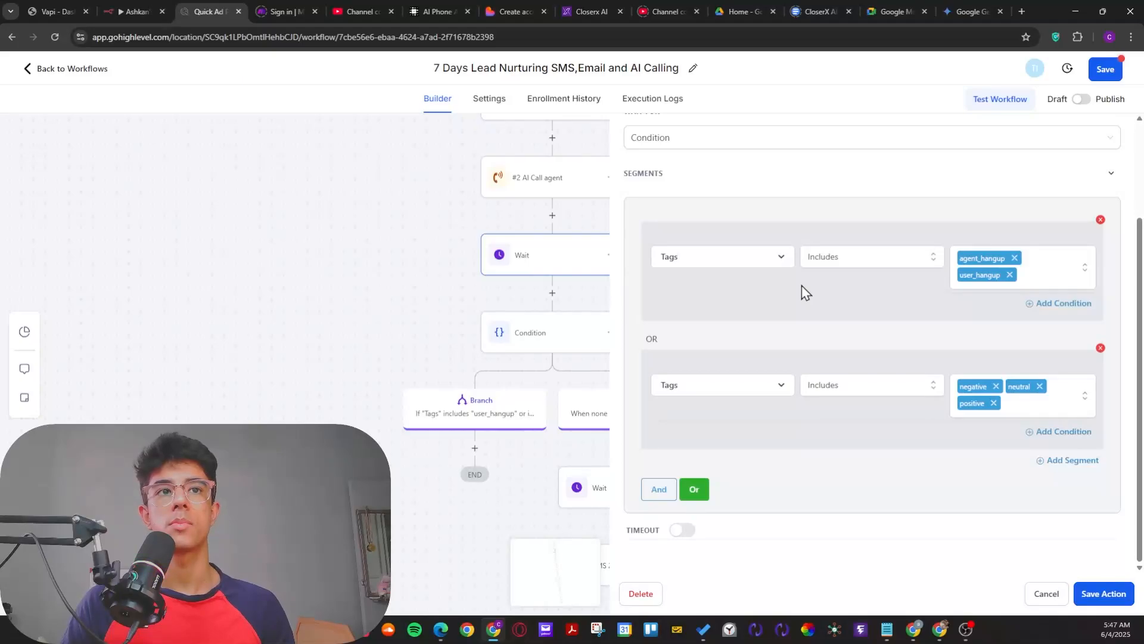
{"action": "left_click_drag", "start_coordinate": [397, 309], "coordinate": [329, 337]}
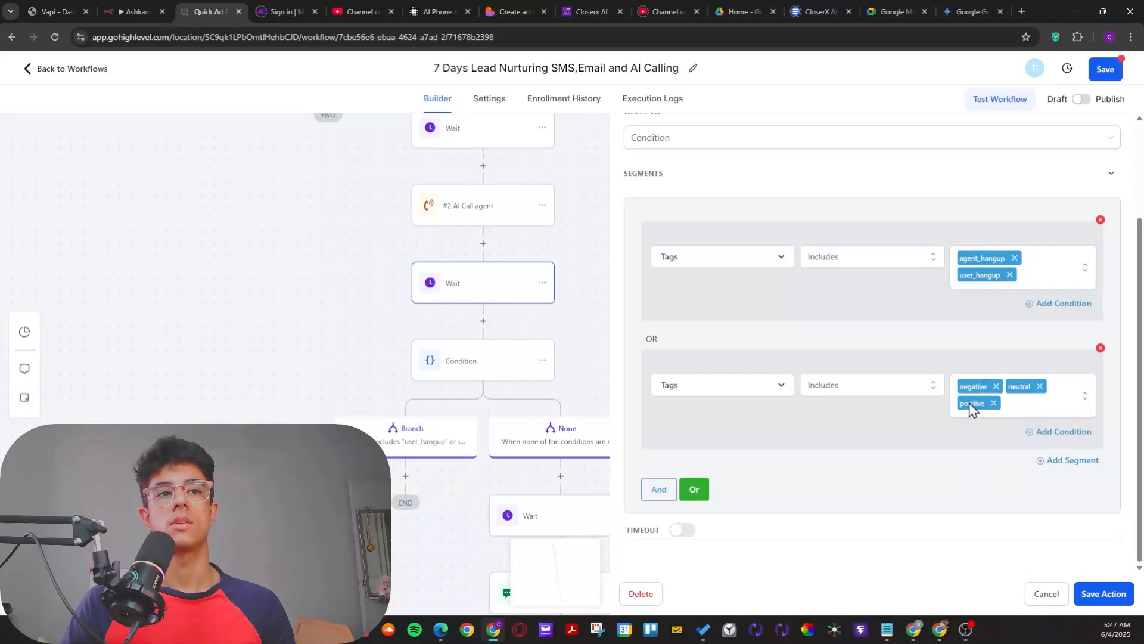
{"action": "left_click", "coordinate": [1040, 601]}
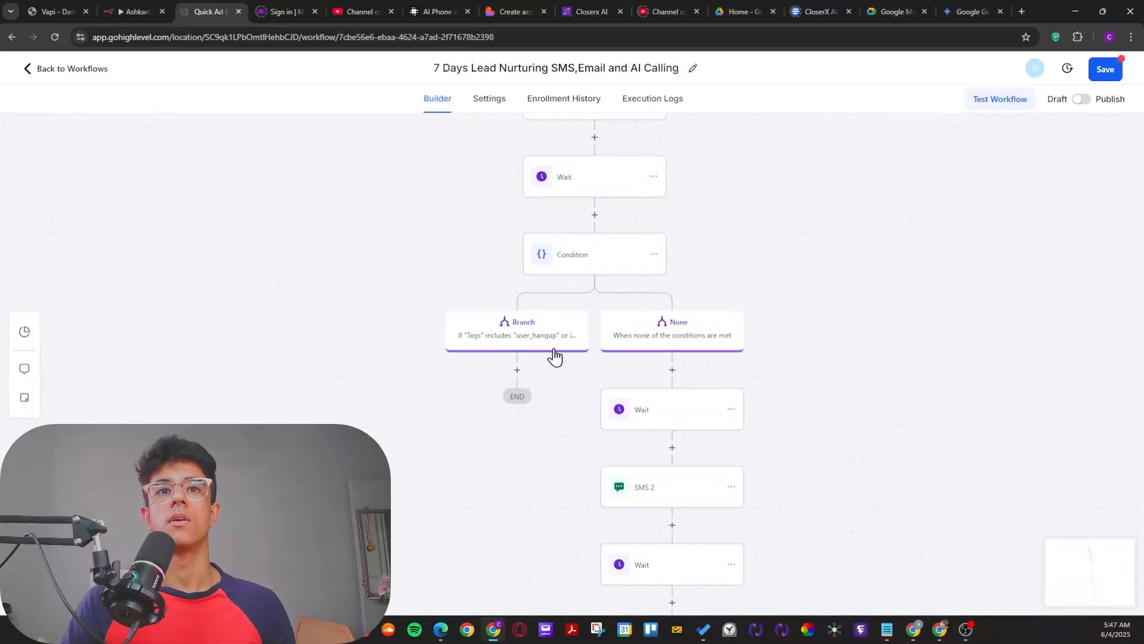
Step: Add a third OR rule with Tags and Includes to the Branch of the Condition after #2 AI Call agent
{"action": "left_click", "coordinate": [520, 341]}
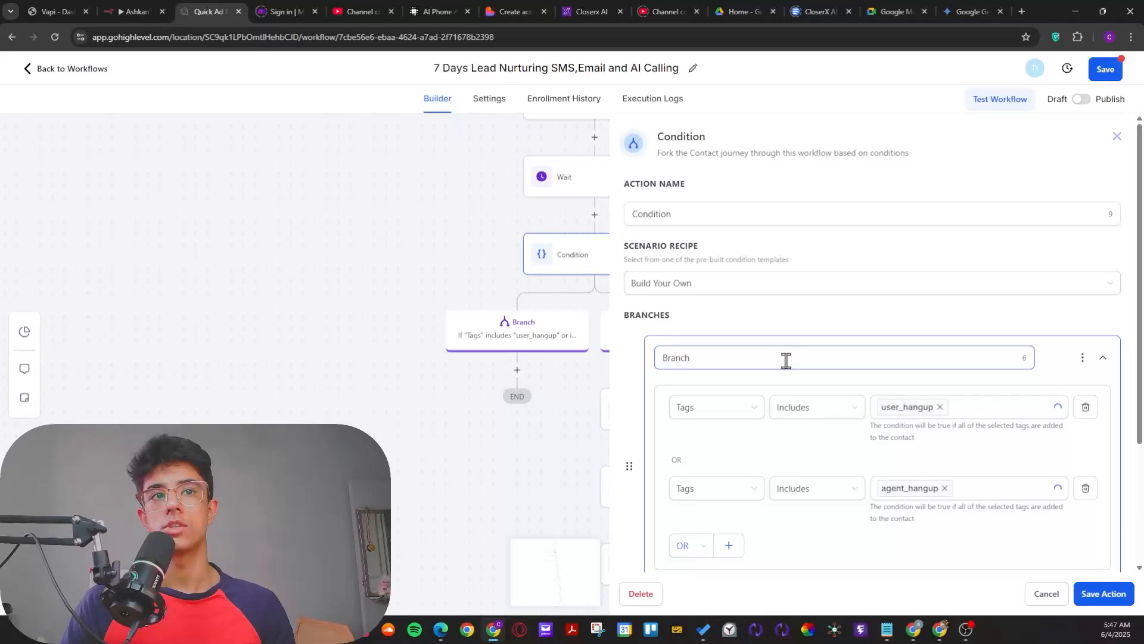
{"action": "scroll", "coordinate": [934, 482], "scroll_direction": "down", "scroll_amount": 3}
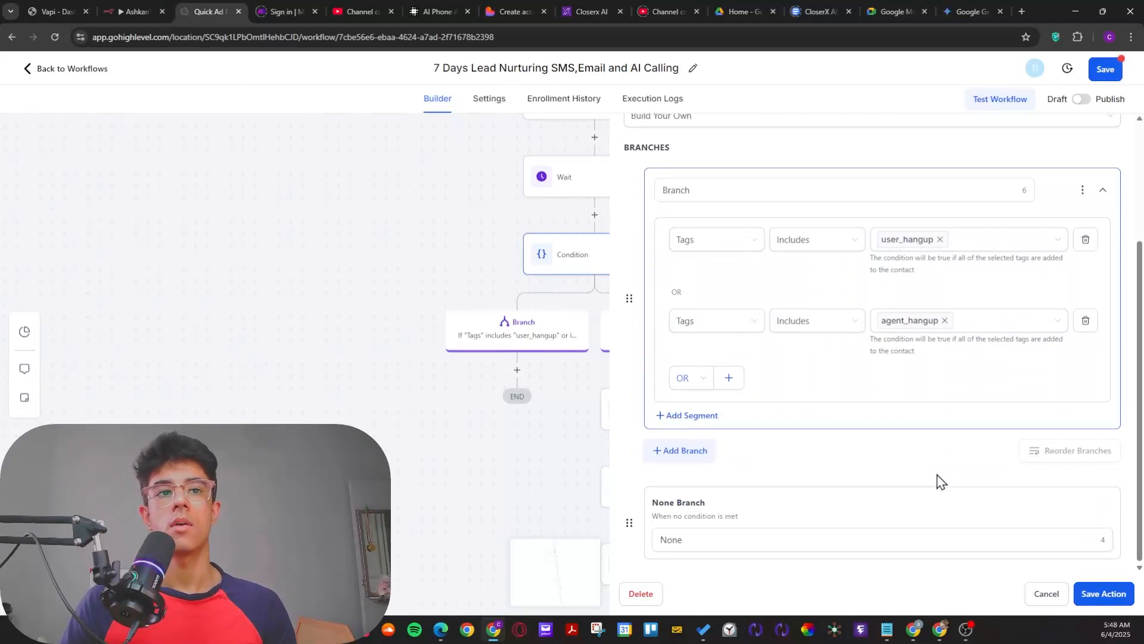
{"action": "left_click", "coordinate": [729, 380]}
{"action": "left_click", "coordinate": [738, 408]}
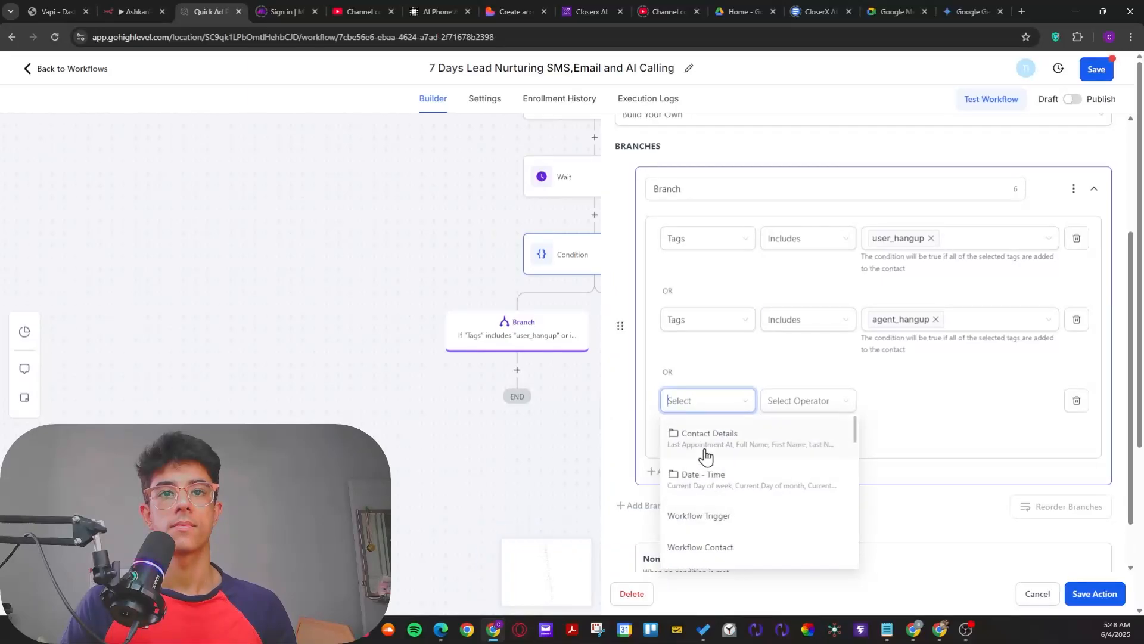
{"action": "left_click", "coordinate": [747, 454]}
{"action": "scroll", "coordinate": [730, 531], "scroll_direction": "down", "scroll_amount": 5}
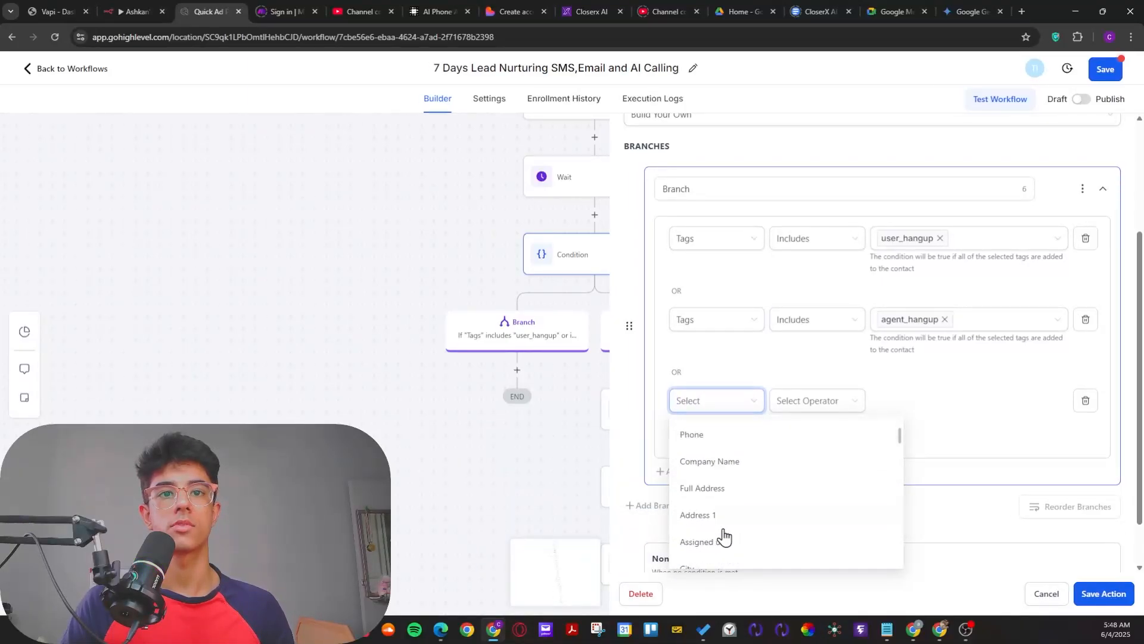
{"action": "scroll", "coordinate": [713, 495], "scroll_direction": "up", "scroll_amount": 5}
{"action": "type", "text": "tag"}
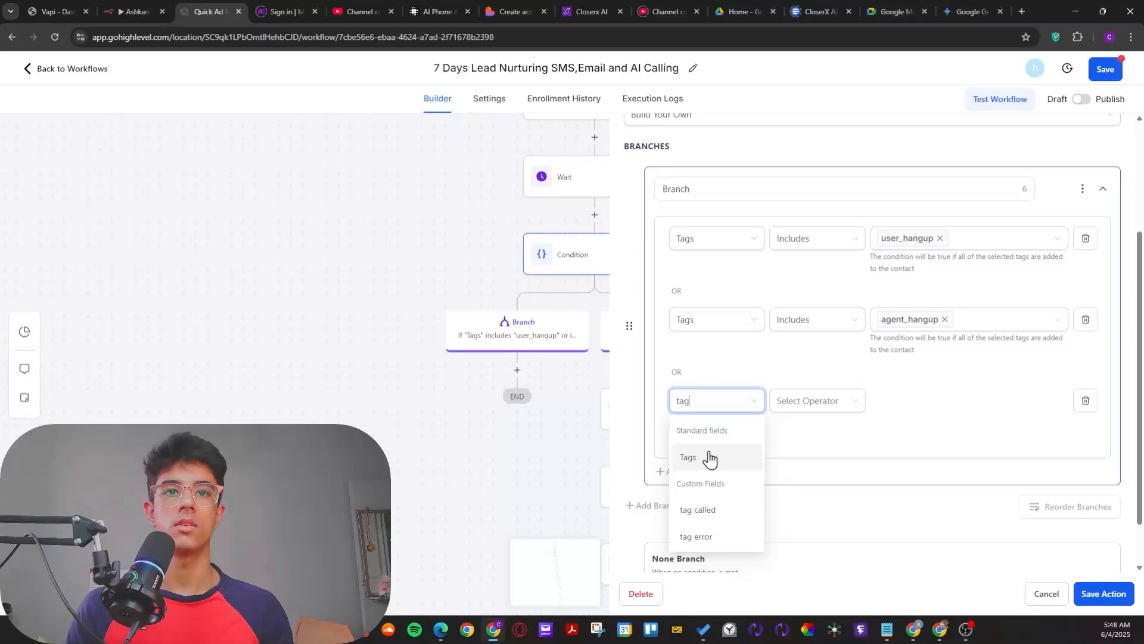
{"action": "left_click", "coordinate": [709, 457]}
{"action": "left_click", "coordinate": [809, 405]}
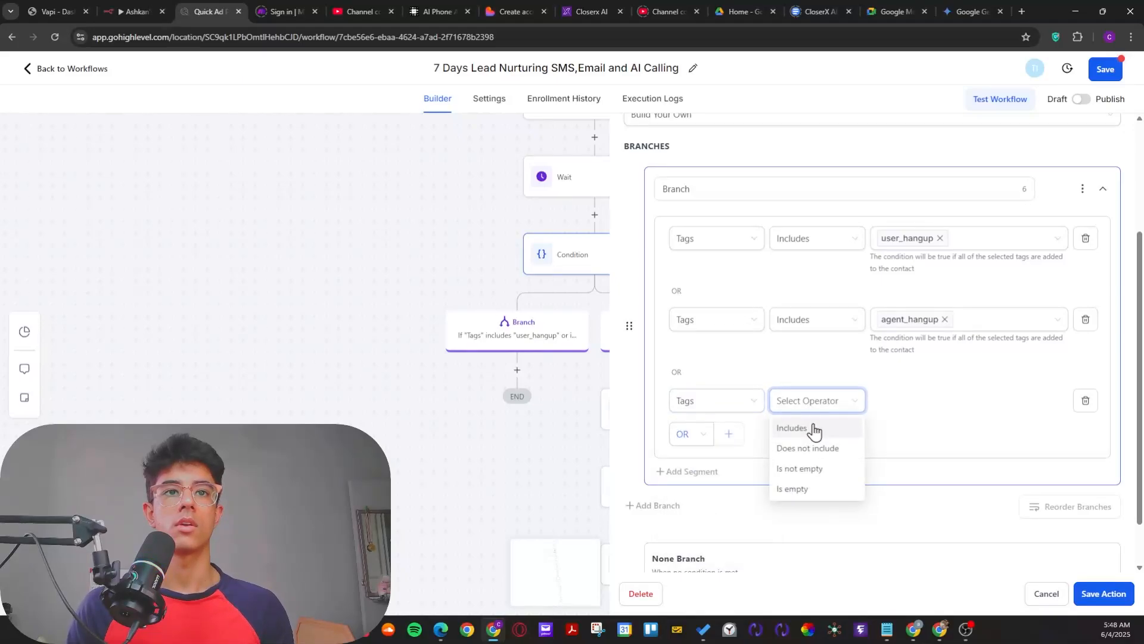
{"action": "left_click", "coordinate": [801, 431]}
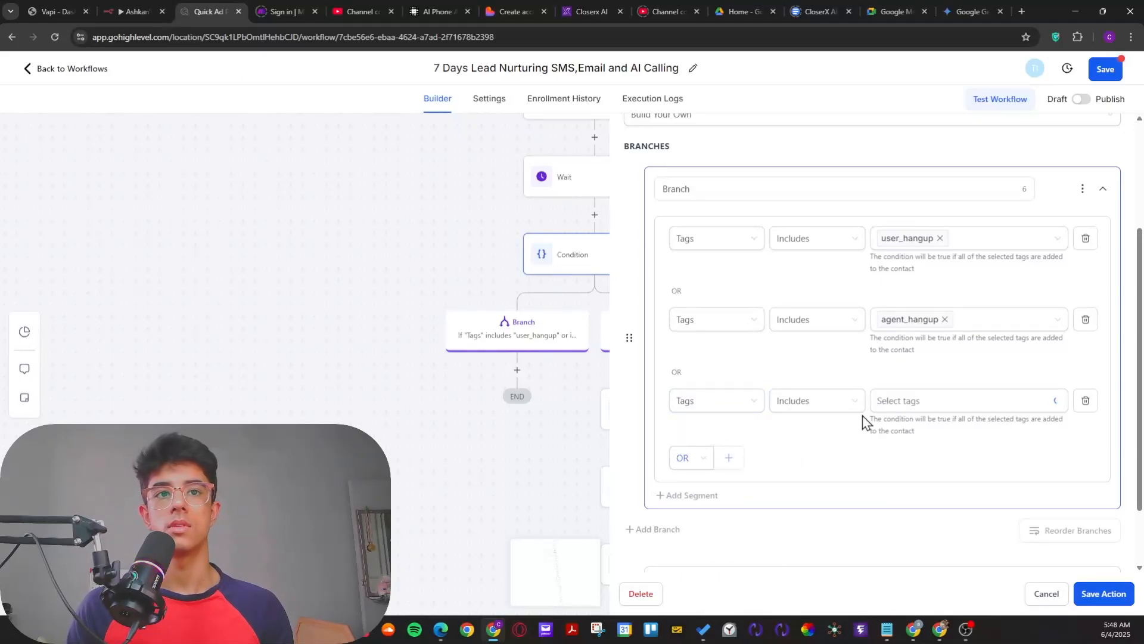
Step: Set the new Branch rule's tag to negative and save the Condition action
{"action": "left_click", "coordinate": [929, 407]}
{"action": "scroll", "coordinate": [906, 485], "scroll_direction": "down", "scroll_amount": 5}
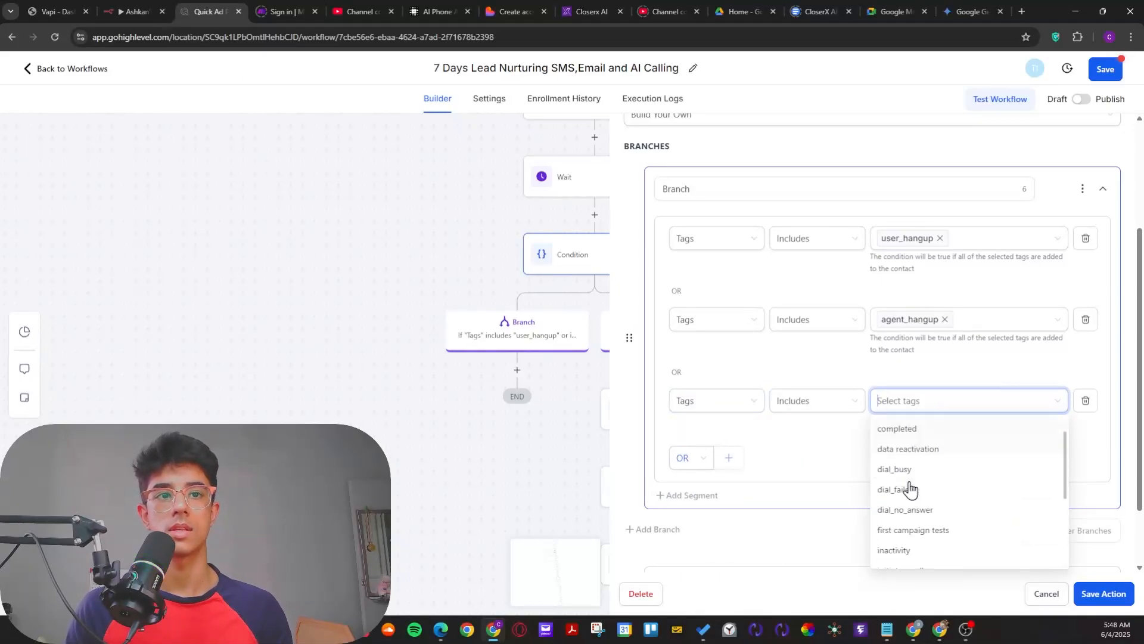
{"action": "left_click", "coordinate": [892, 440]}
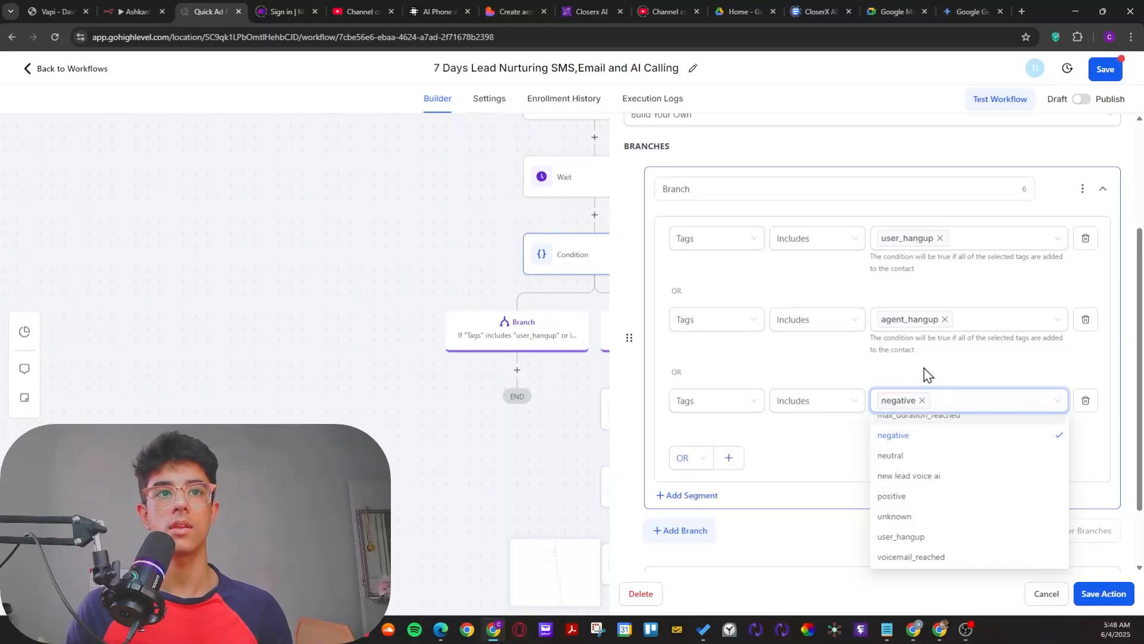
{"action": "left_click", "coordinate": [868, 483]}
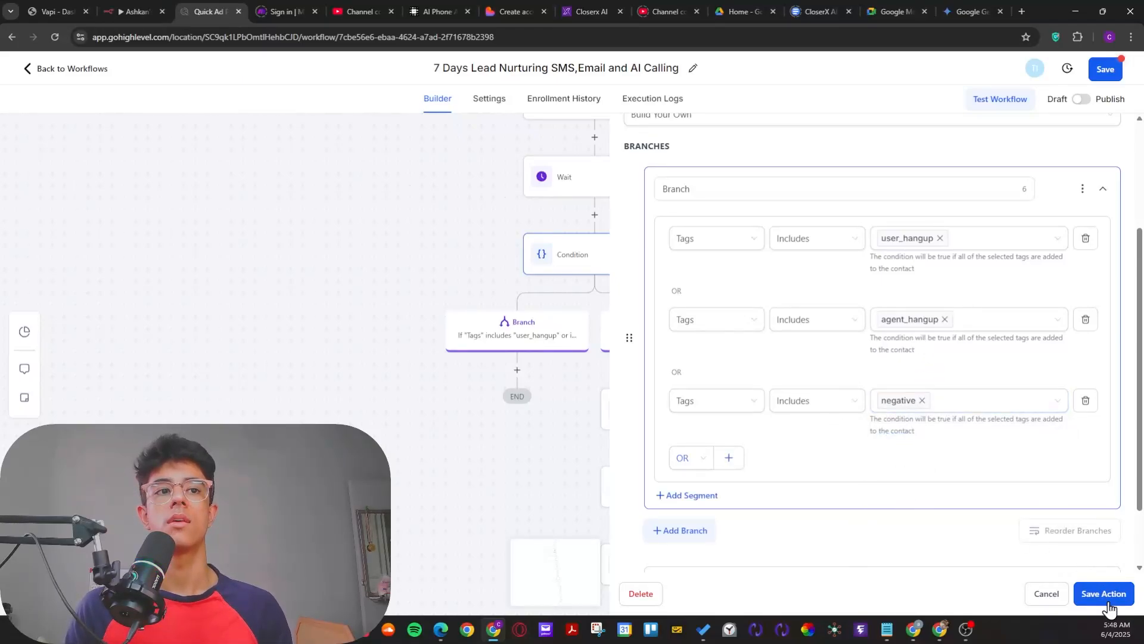
{"action": "left_click", "coordinate": [522, 358]}
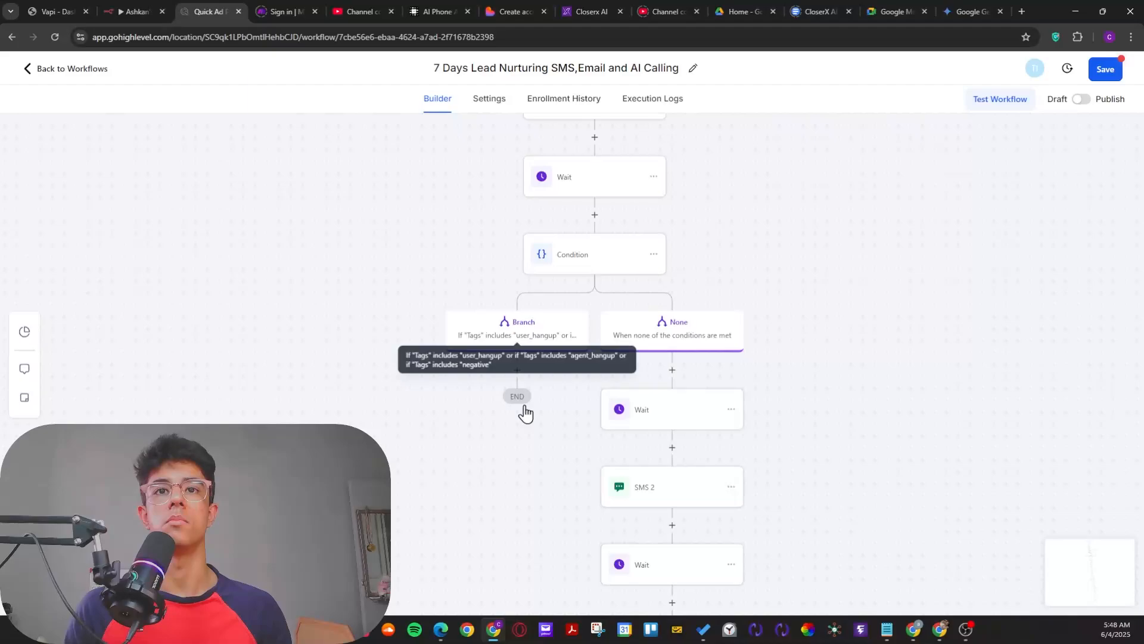
Step: Check the time delay of the Wait step before SMS 2 and close it without saving
{"action": "left_click_drag", "start_coordinate": [527, 448], "coordinate": [485, 397]}
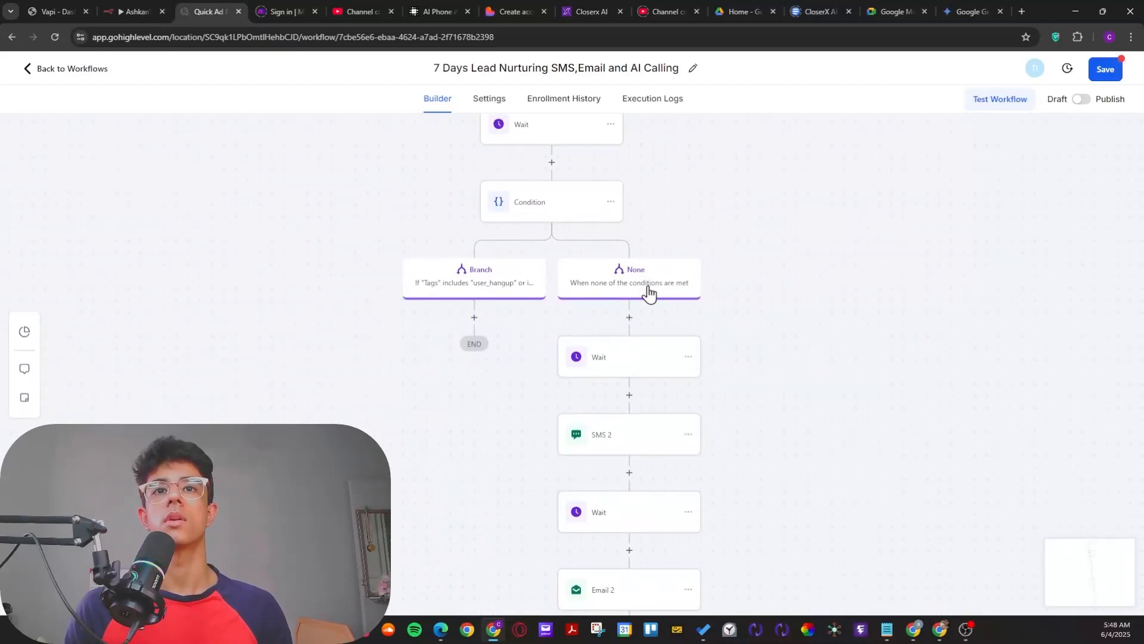
{"action": "left_click_drag", "start_coordinate": [729, 311], "coordinate": [692, 252]}
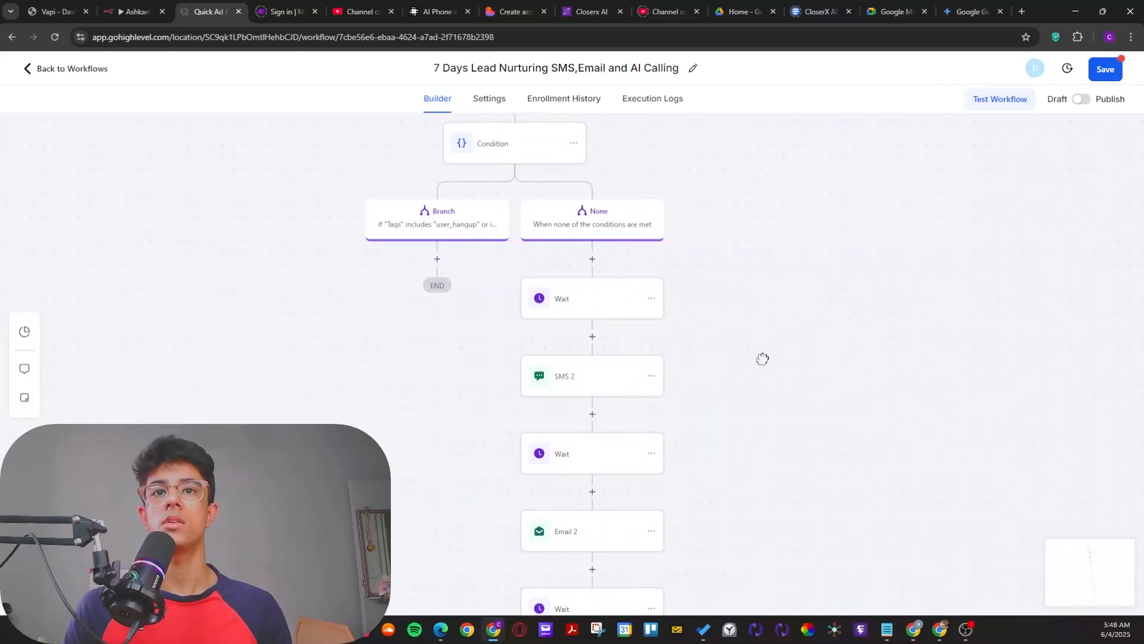
{"action": "left_click_drag", "start_coordinate": [761, 360], "coordinate": [729, 338]}
{"action": "left_click", "coordinate": [548, 284]}
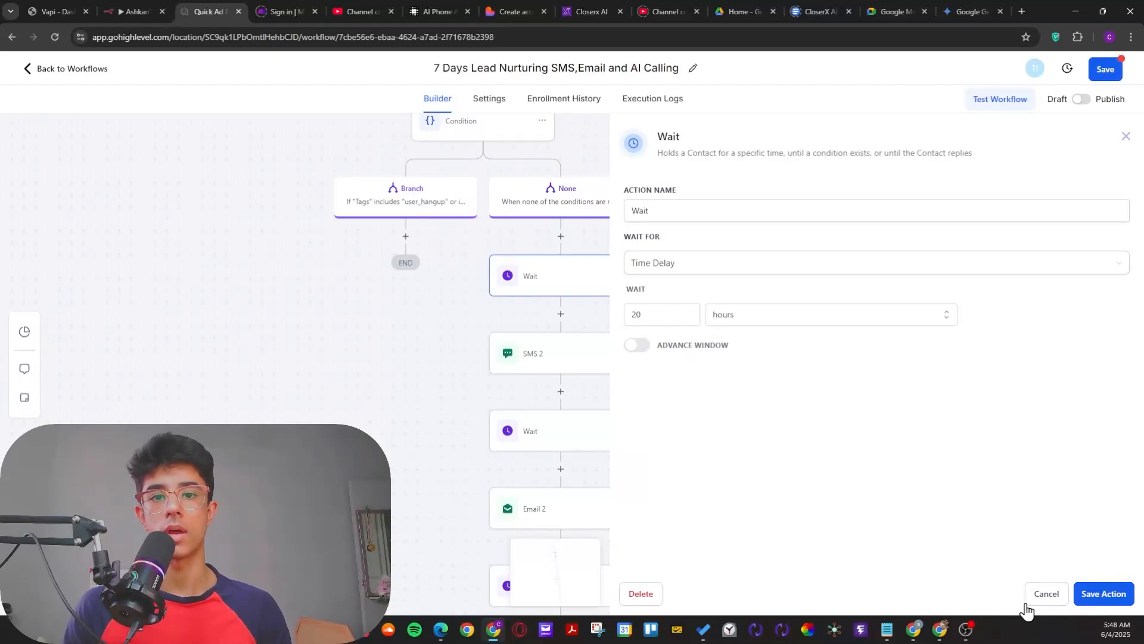
{"action": "left_click", "coordinate": [1042, 605]}
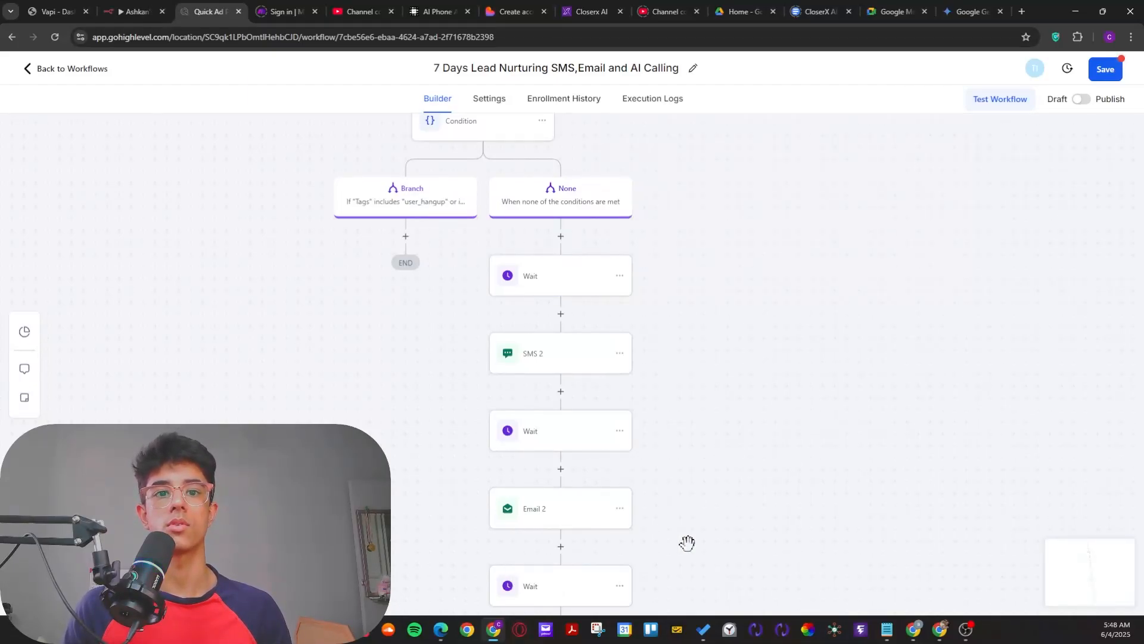
Step: Review the SMS 2 message, the delay of the Wait step after it and the Email 2 settings
{"action": "scroll", "coordinate": [685, 447], "scroll_direction": "down", "scroll_amount": 1}
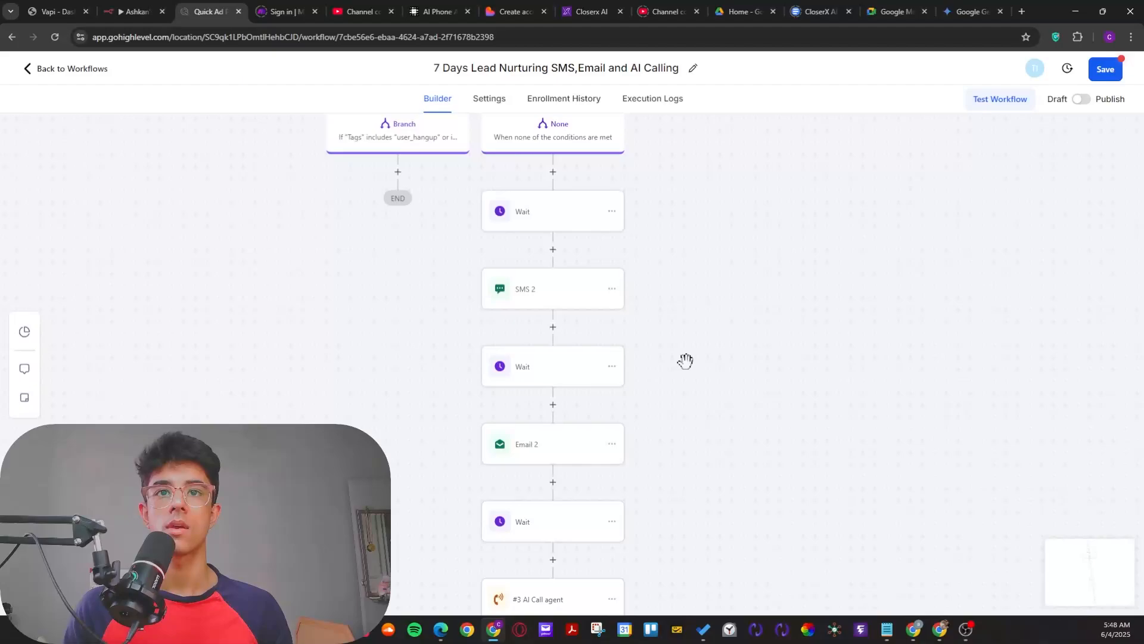
{"action": "left_click", "coordinate": [546, 289]}
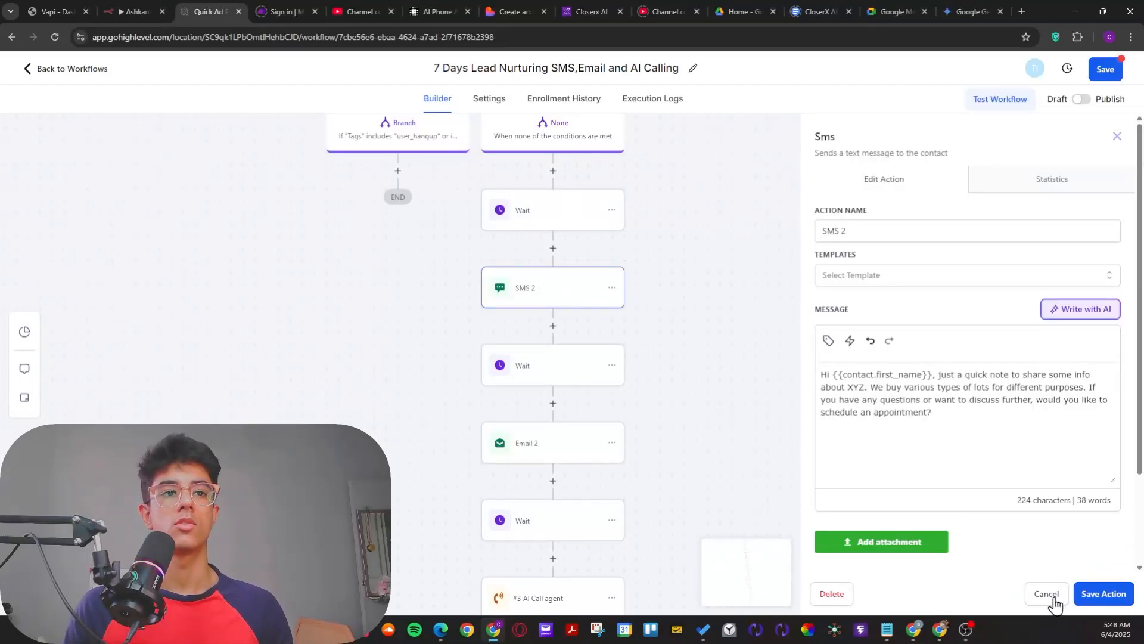
{"action": "left_click", "coordinate": [546, 370]}
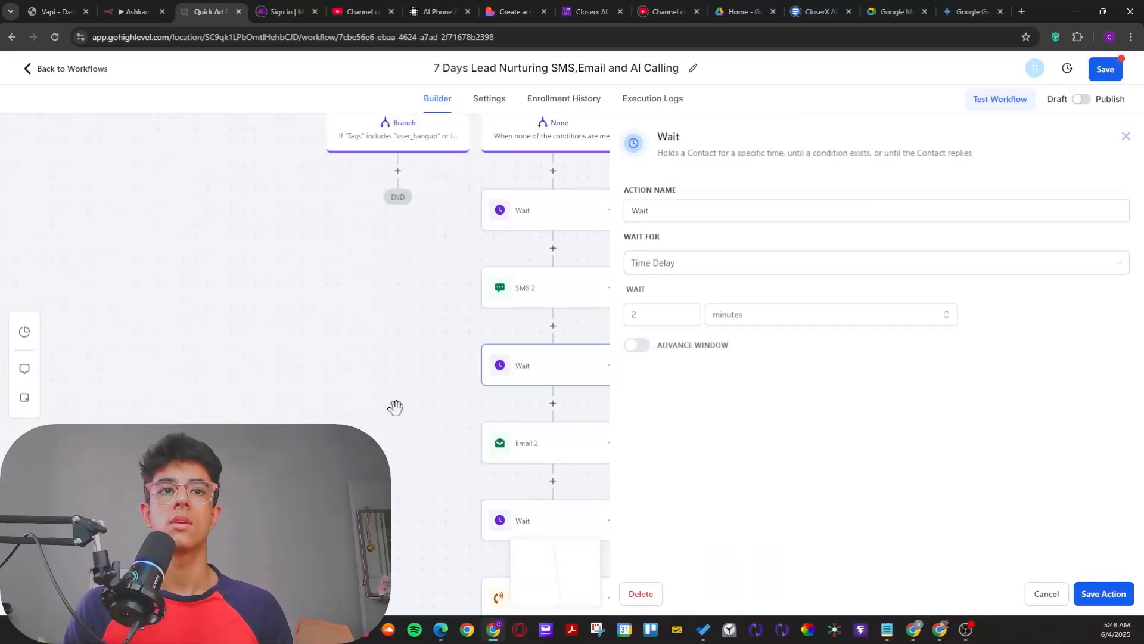
{"action": "scroll", "coordinate": [396, 409], "scroll_direction": "down", "scroll_amount": 3}
{"action": "left_click", "coordinate": [441, 318]}
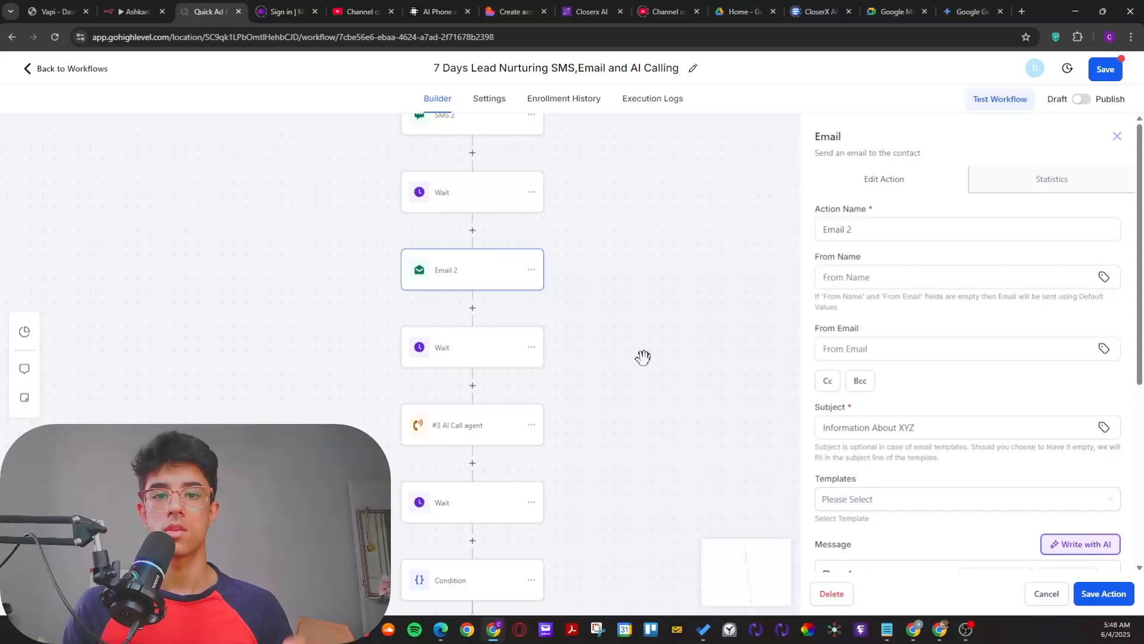
Step: Search the available actions for "insta" at the insertion point after Email 2, then clear the search
{"action": "left_click", "coordinate": [472, 308]}
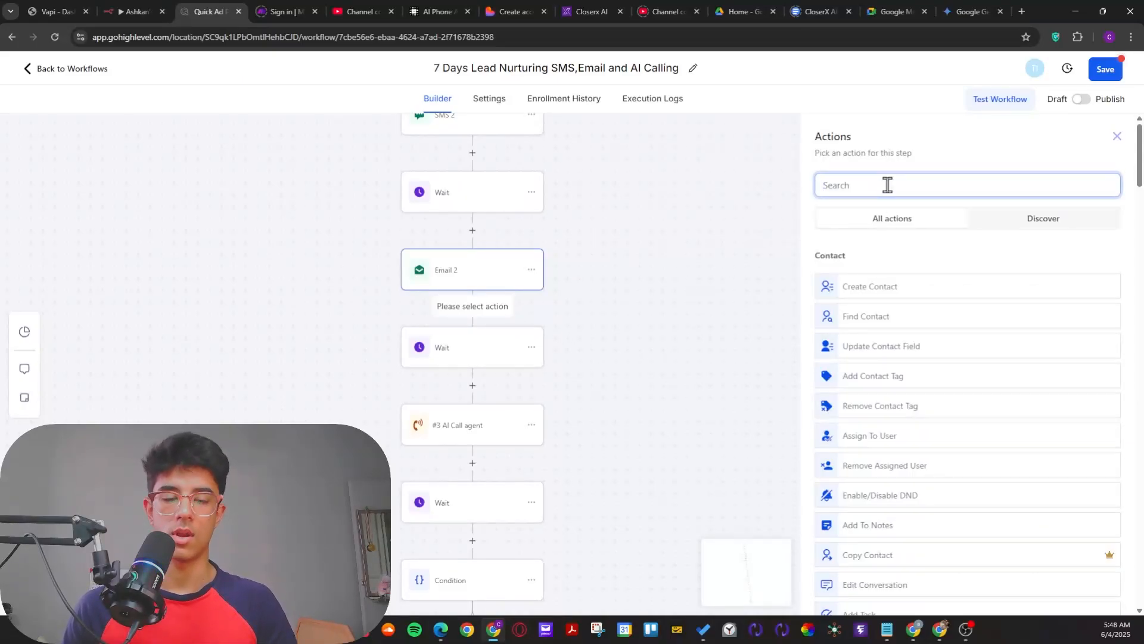
{"action": "type", "text": "insta"}
{"action": "key", "text": "BackSpace"}
{"action": "key", "text": "BackSpace"}
{"action": "key", "text": "BackSpace"}
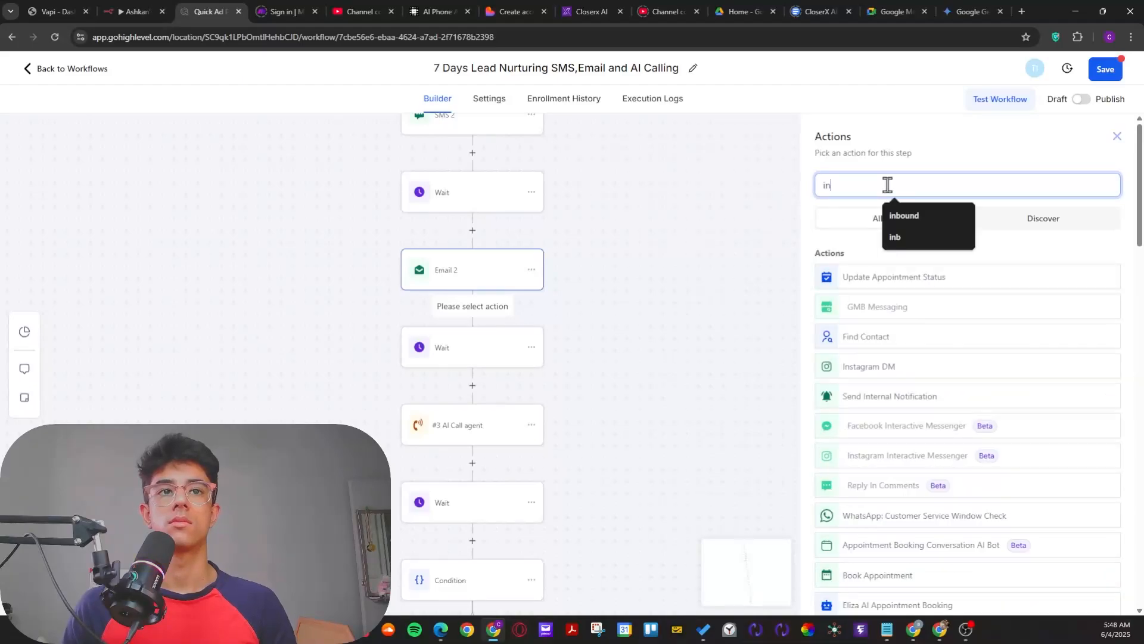
{"action": "key", "text": "BackSpace"}
{"action": "key", "text": "BackSpace"}
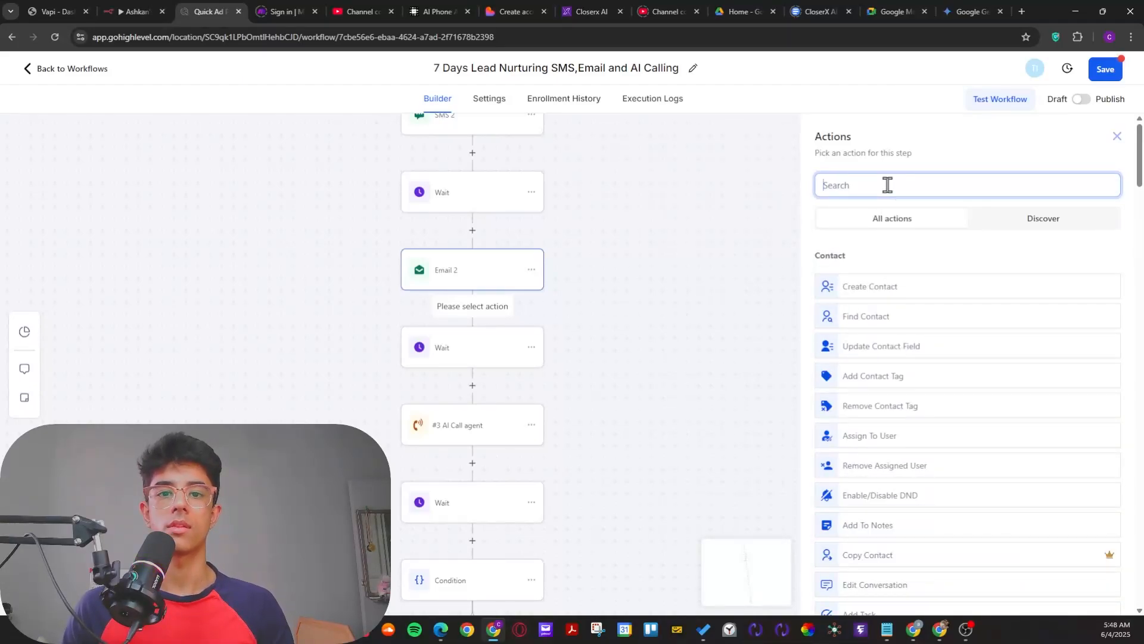
Step: Search the available actions for "link" twice and clear the search
{"action": "type", "text": "link"}
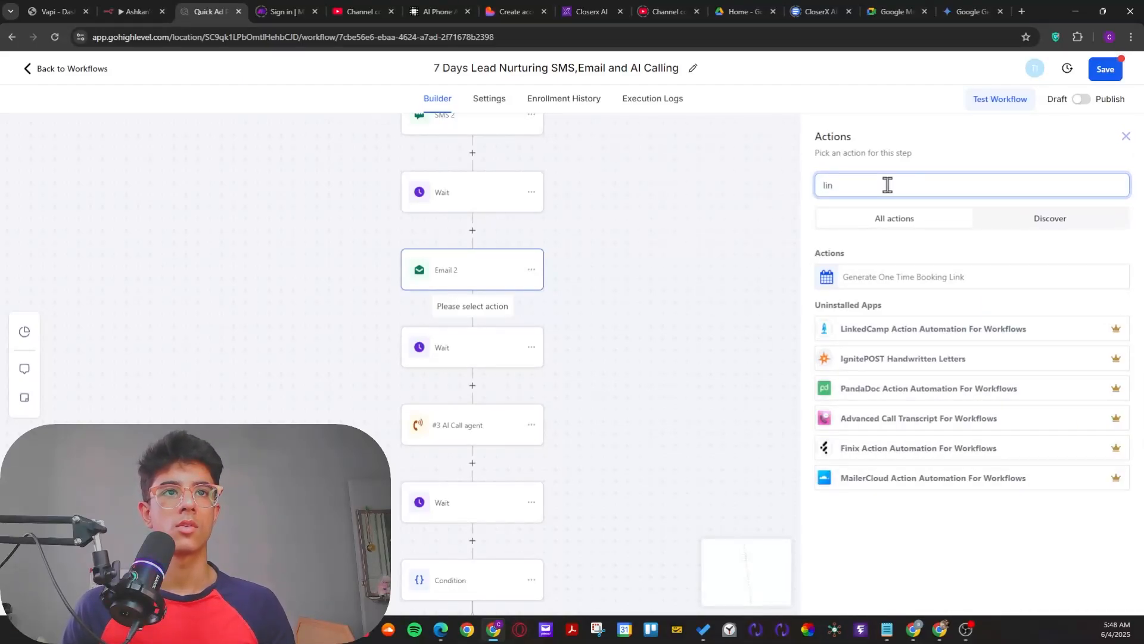
{"action": "key", "text": "BackSpace"}
{"action": "key", "text": "BackSpace"}
{"action": "key", "text": "BackSpace"}
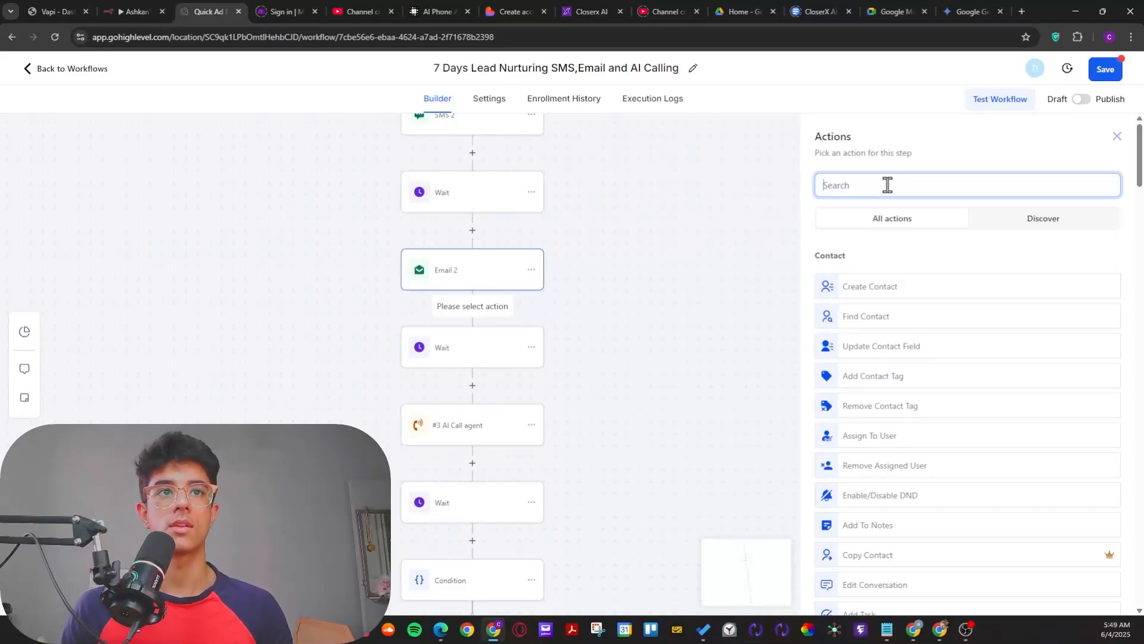
{"action": "type", "text": "link"}
{"action": "key", "text": "BackSpace"}
{"action": "key", "text": "BackSpace"}
{"action": "key", "text": "BackSpace"}
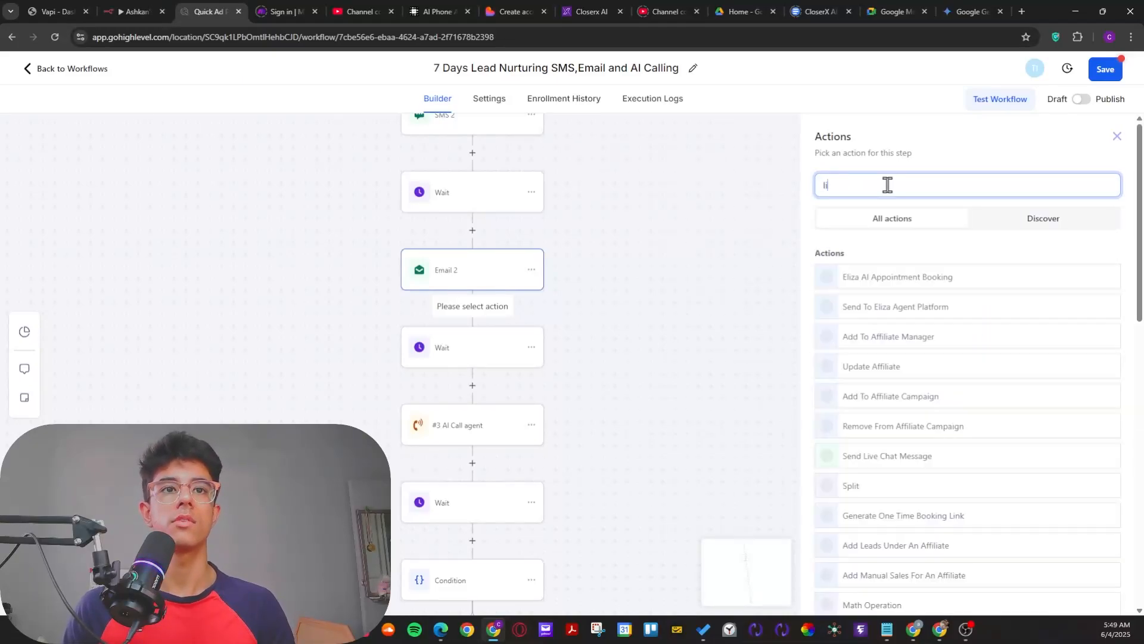
{"action": "key", "text": "BackSpace"}
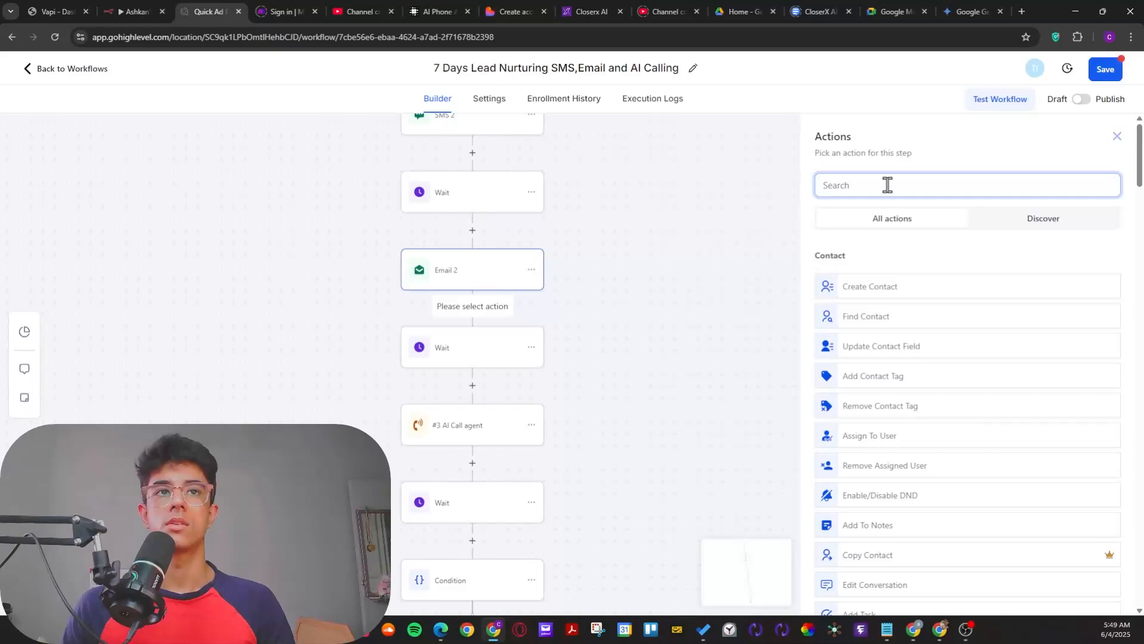
Step: Search the available actions for "fac" and "wha", and close the action picker without adding anything
{"action": "type", "text": "fac"}
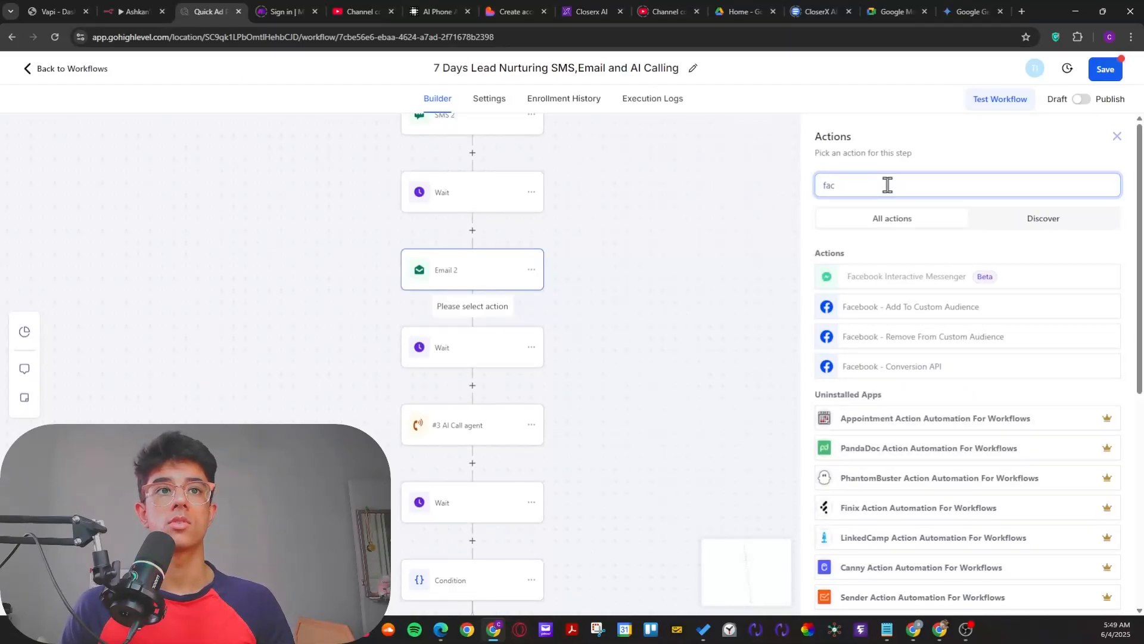
{"action": "key", "text": "BackSpace"}
{"action": "key", "text": "BackSpace"}
{"action": "key", "text": "BackSpace"}
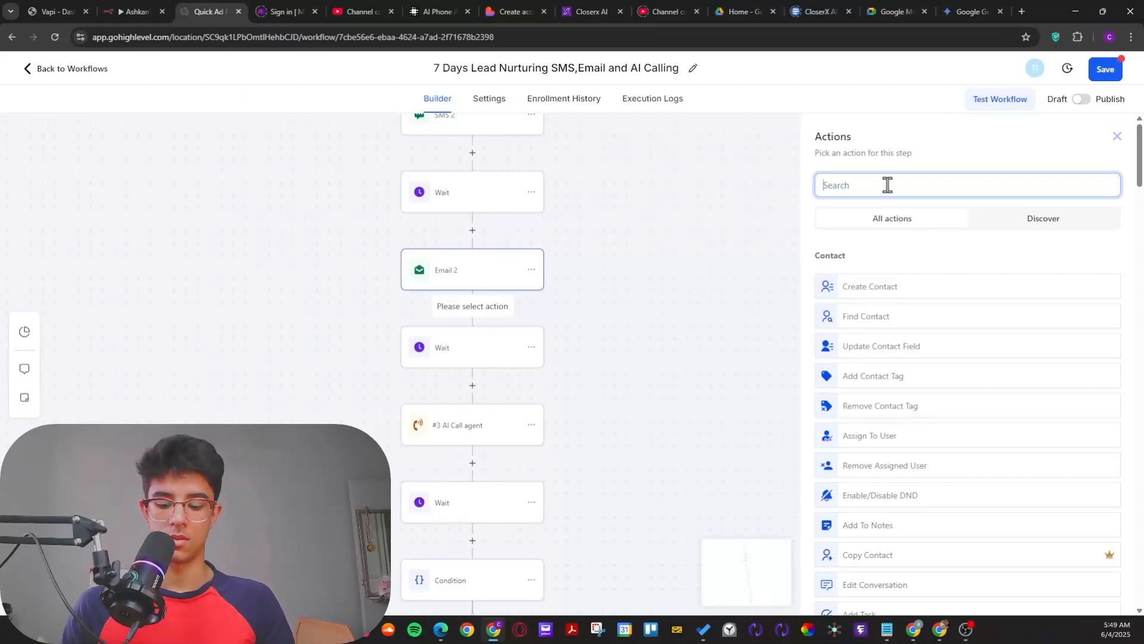
{"action": "type", "text": "what"}
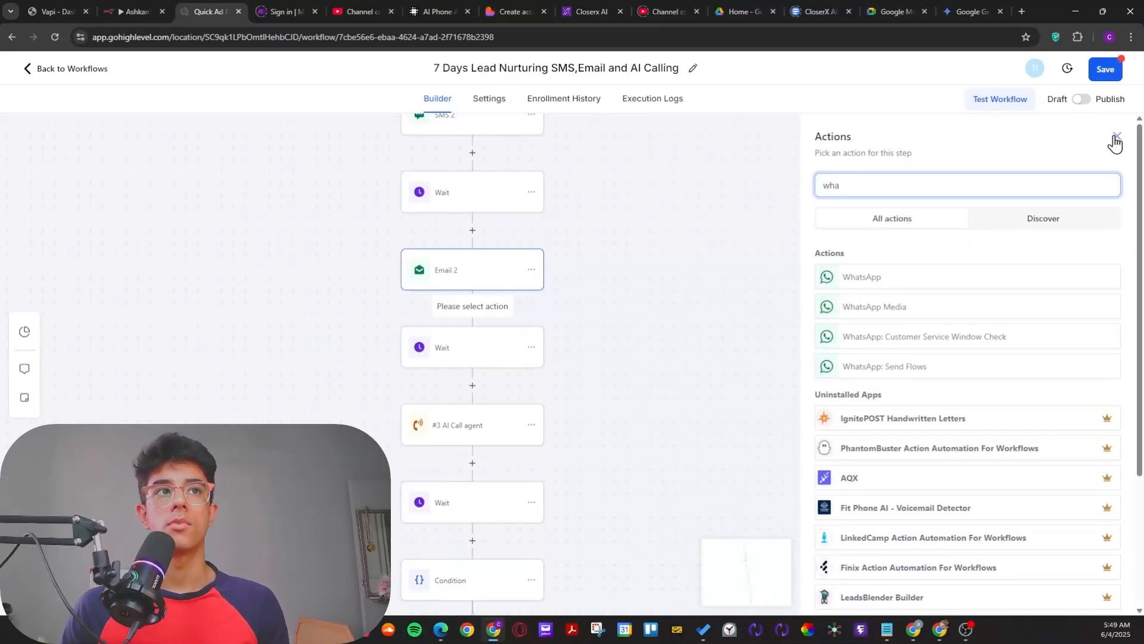
{"action": "left_click", "coordinate": [796, 362]}
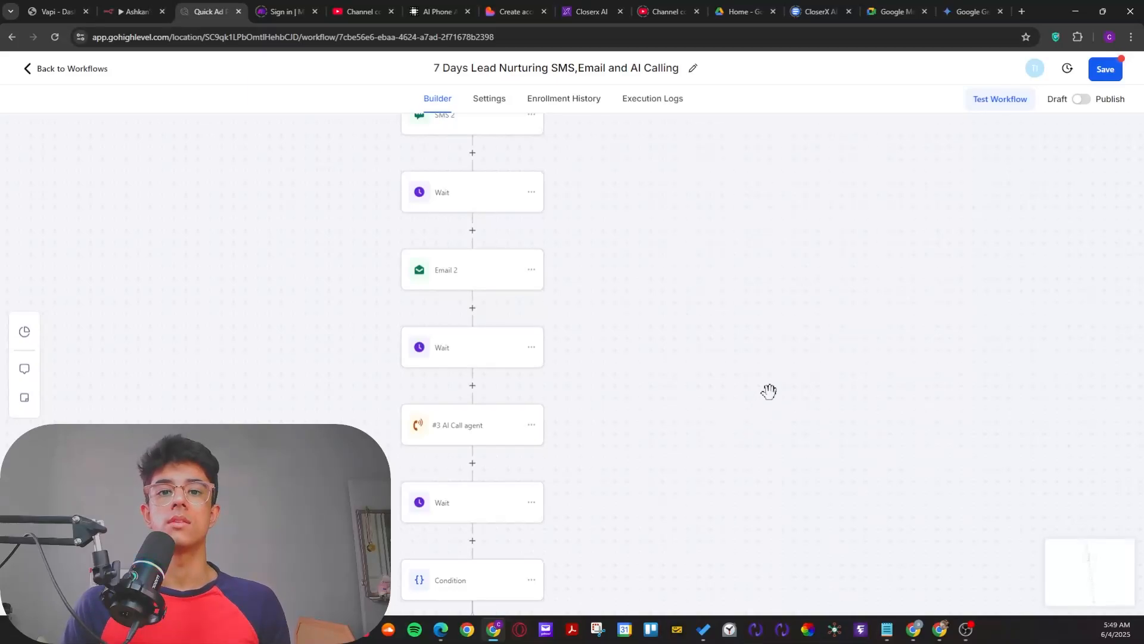
Step: Check the Wait step after Email 2 and the #3 AI Call agent action, leaving both without saving
{"action": "left_click_drag", "start_coordinate": [714, 410], "coordinate": [805, 365]}
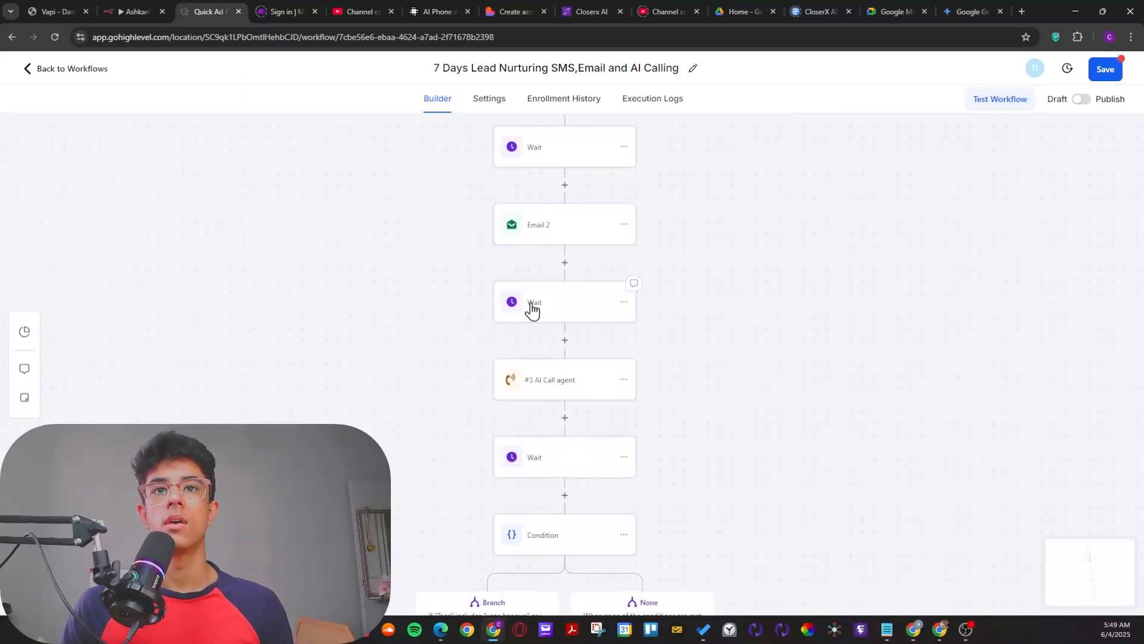
{"action": "left_click", "coordinate": [535, 305]}
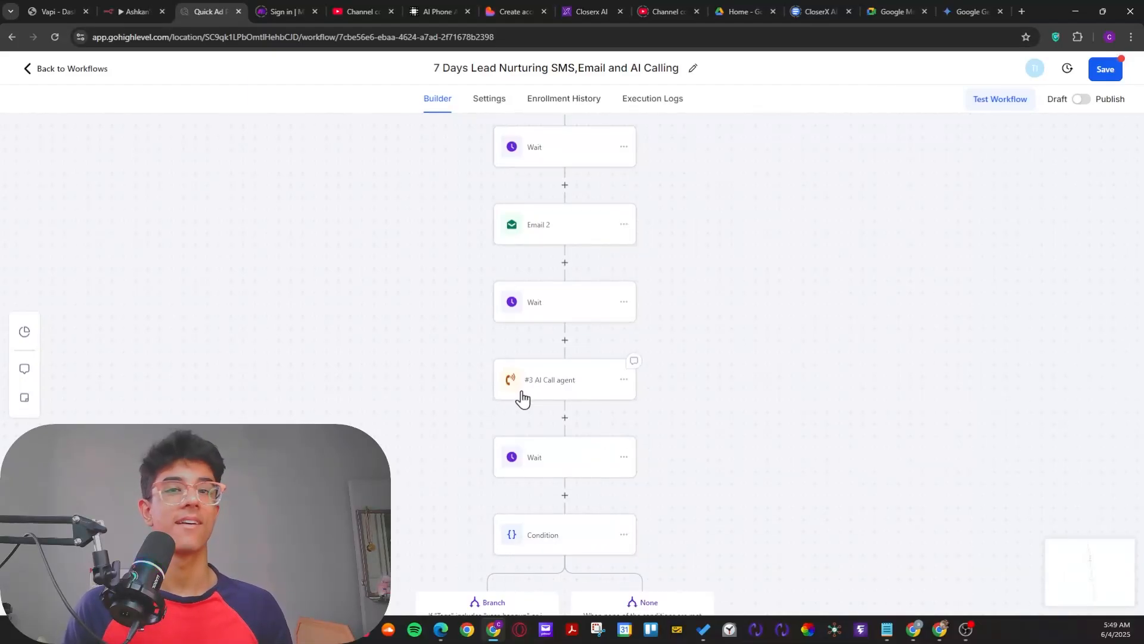
{"action": "mouse_move", "coordinate": [417, 399]}
{"action": "left_mouse_down"}
{"action": "mouse_move", "coordinate": [382, 390]}
{"action": "mouse_move", "coordinate": [401, 386]}
{"action": "left_mouse_up"}
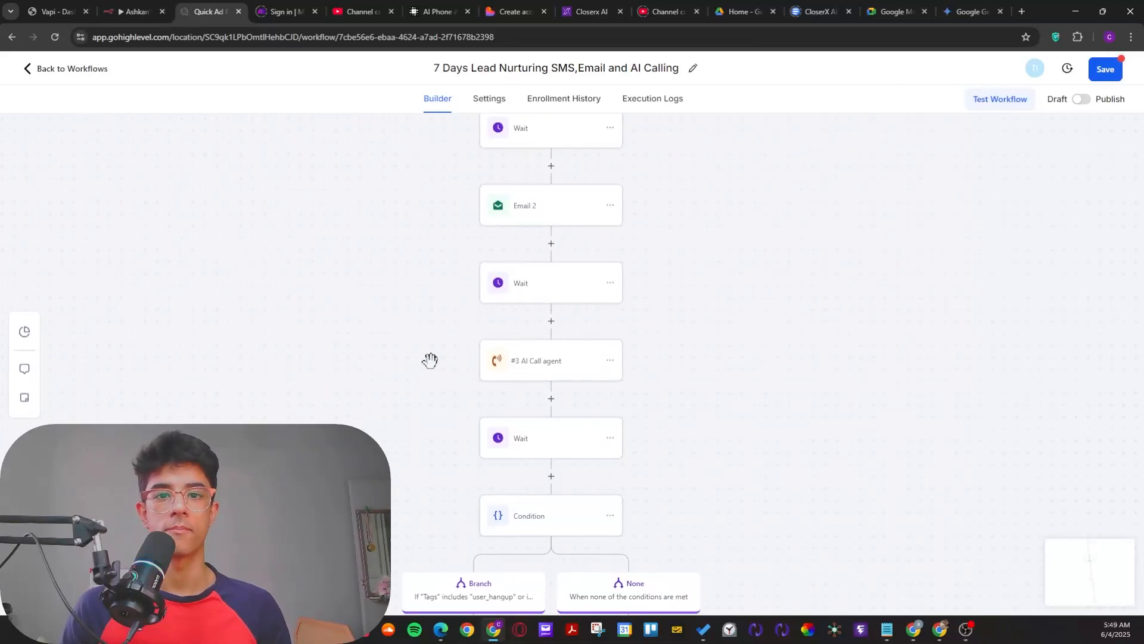
{"action": "left_click_drag", "start_coordinate": [385, 442], "coordinate": [344, 398]}
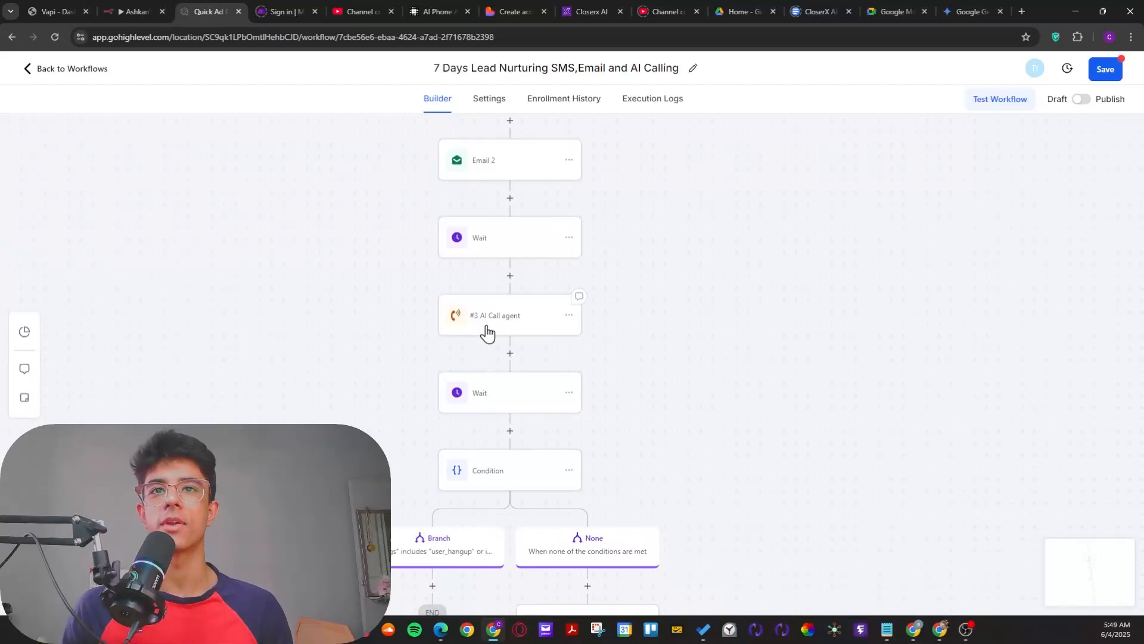
{"action": "left_click", "coordinate": [487, 333]}
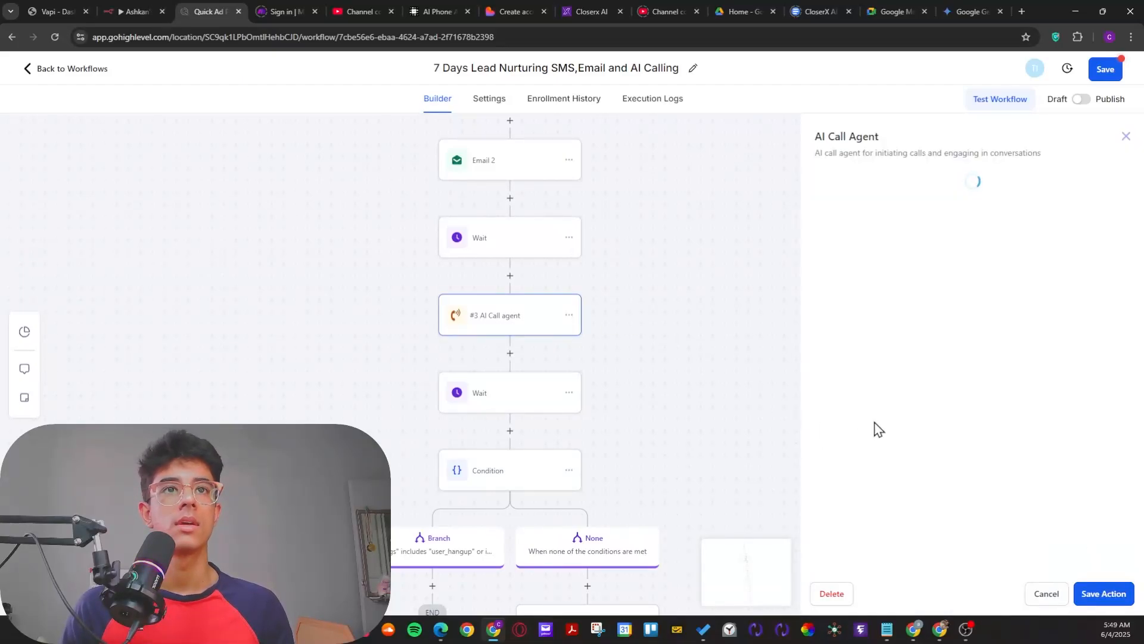
{"action": "left_click", "coordinate": [759, 495]}
Step: Look through the rest of the sequence from SMS 3 to the Condition after #5 AI Call agent
{"action": "scroll", "coordinate": [792, 450], "scroll_direction": "down", "scroll_amount": 10}
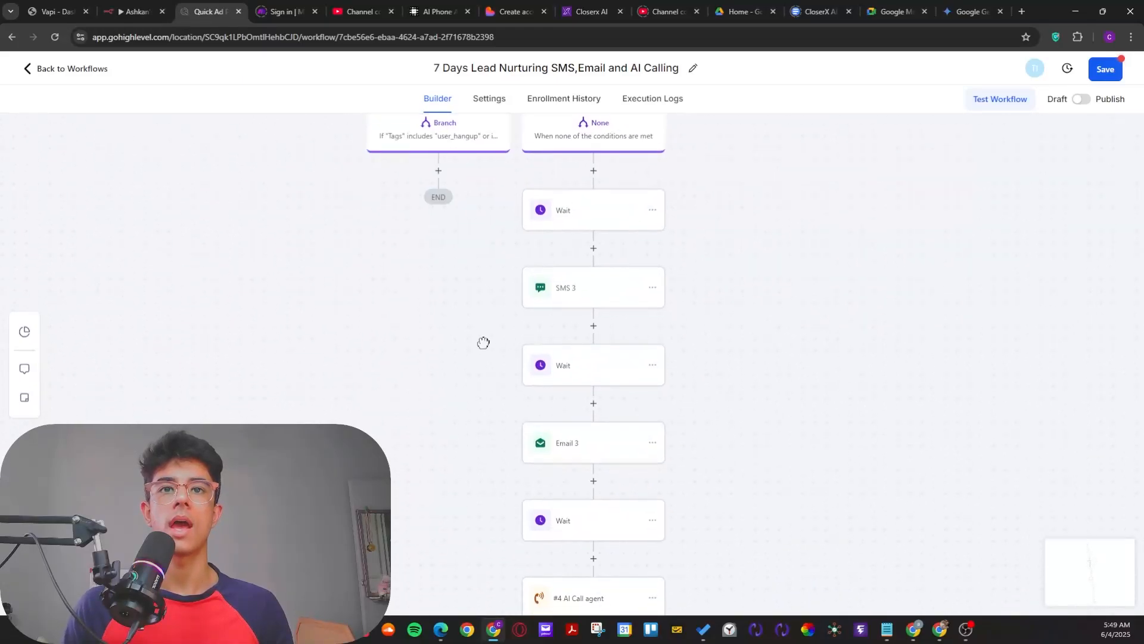
{"action": "scroll", "coordinate": [483, 342], "scroll_direction": "down", "scroll_amount": 5}
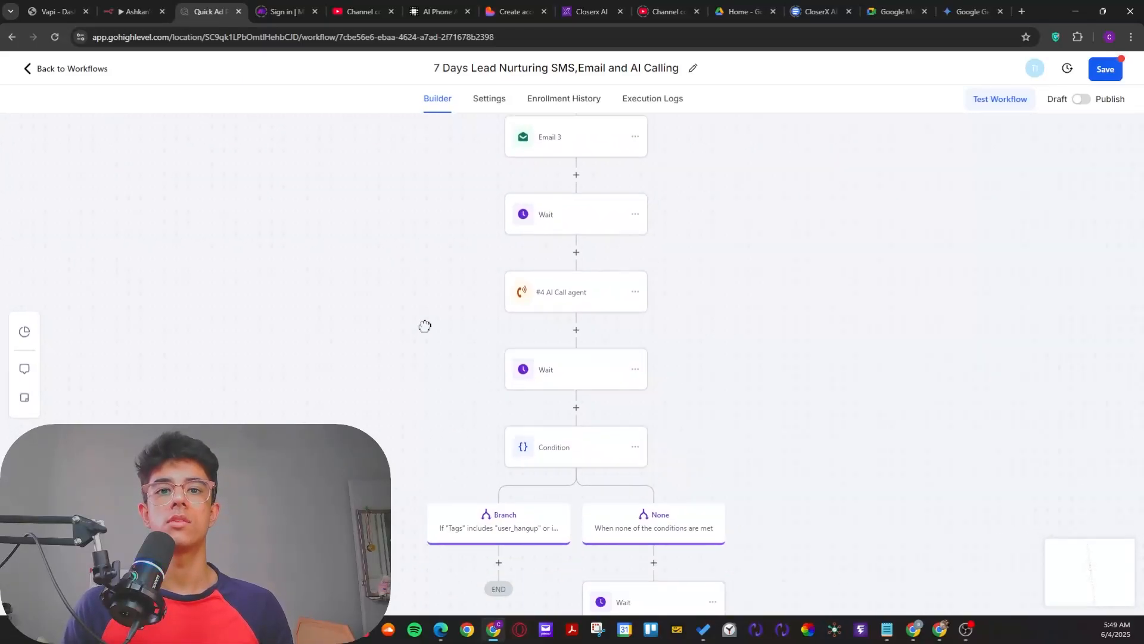
{"action": "scroll", "coordinate": [425, 326], "scroll_direction": "down", "scroll_amount": 10}
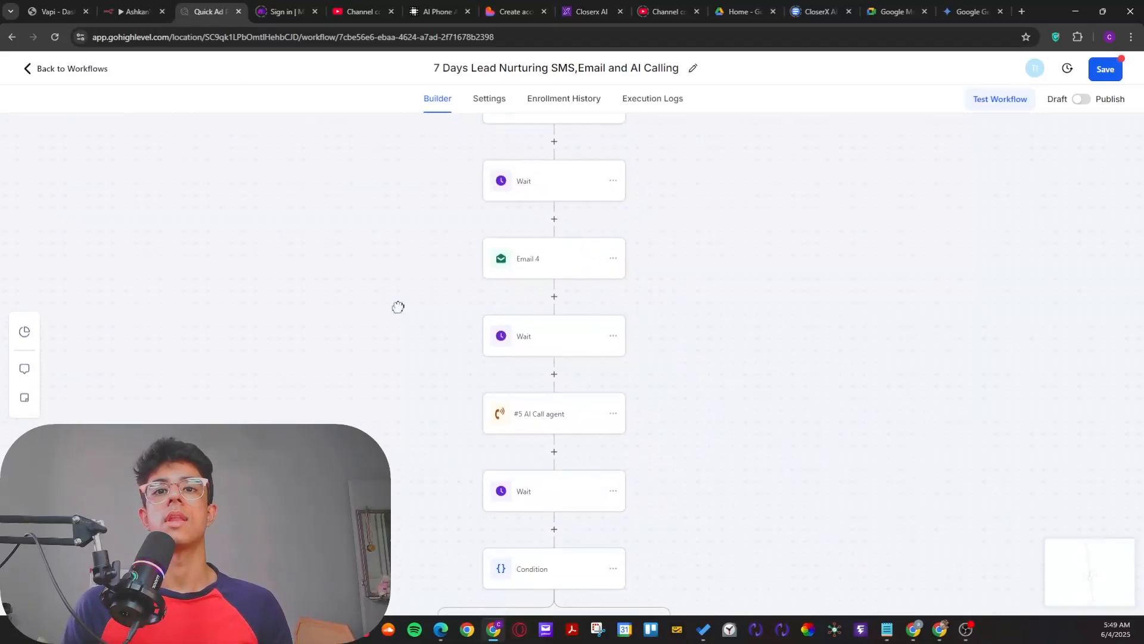
{"action": "scroll", "coordinate": [398, 307], "scroll_direction": "down", "scroll_amount": 2}
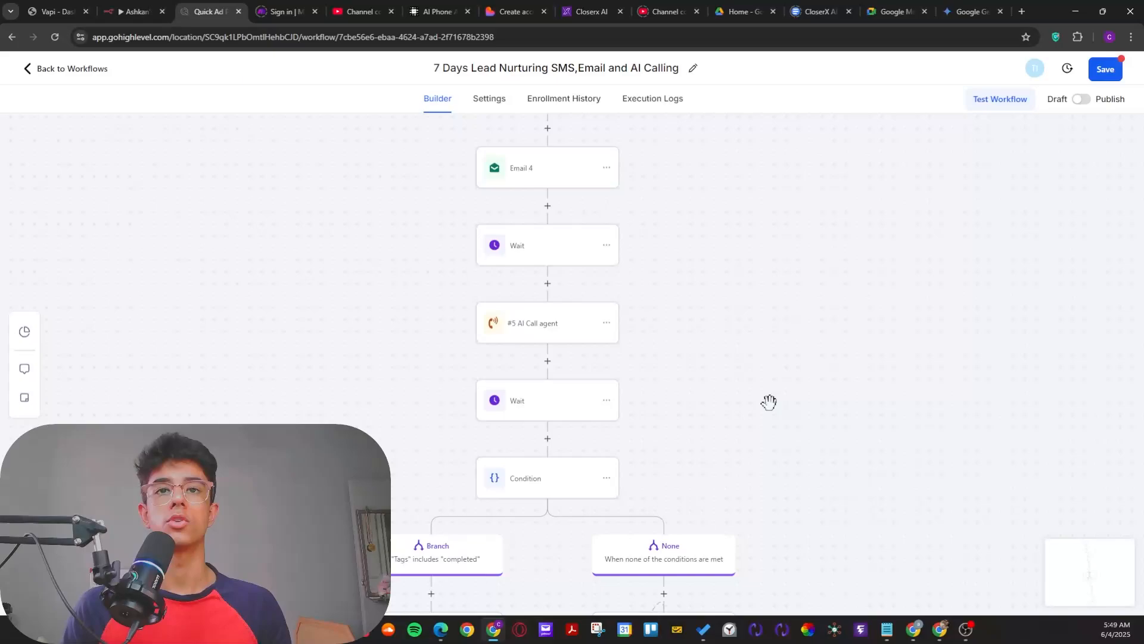
{"action": "left_click_drag", "start_coordinate": [810, 437], "coordinate": [831, 471]}
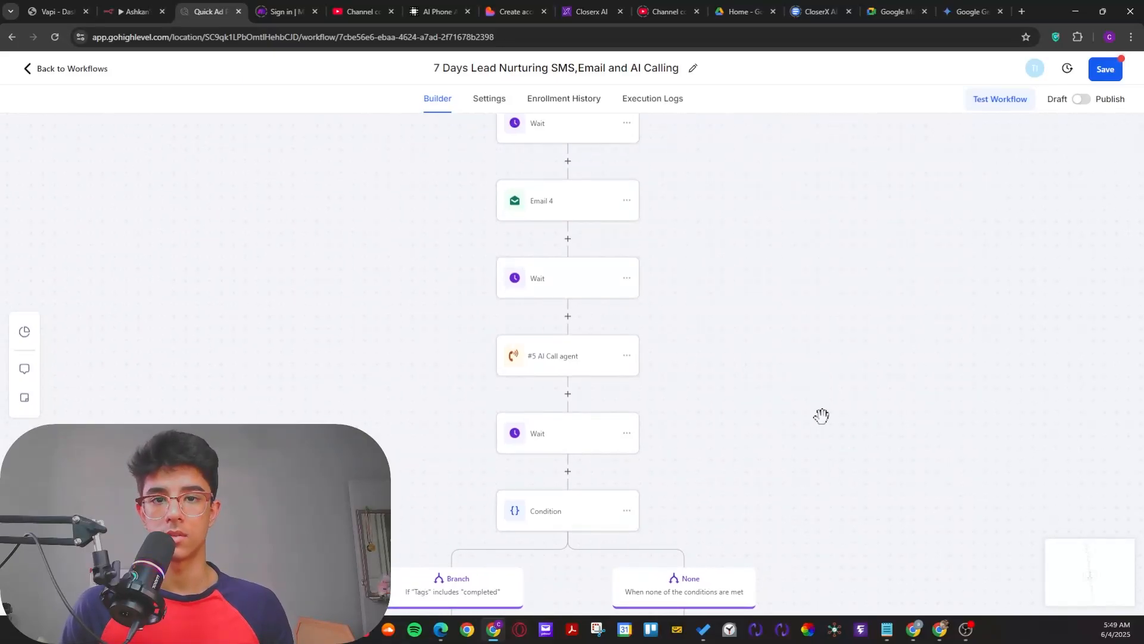
{"action": "left_click_drag", "start_coordinate": [818, 412], "coordinate": [852, 521]}
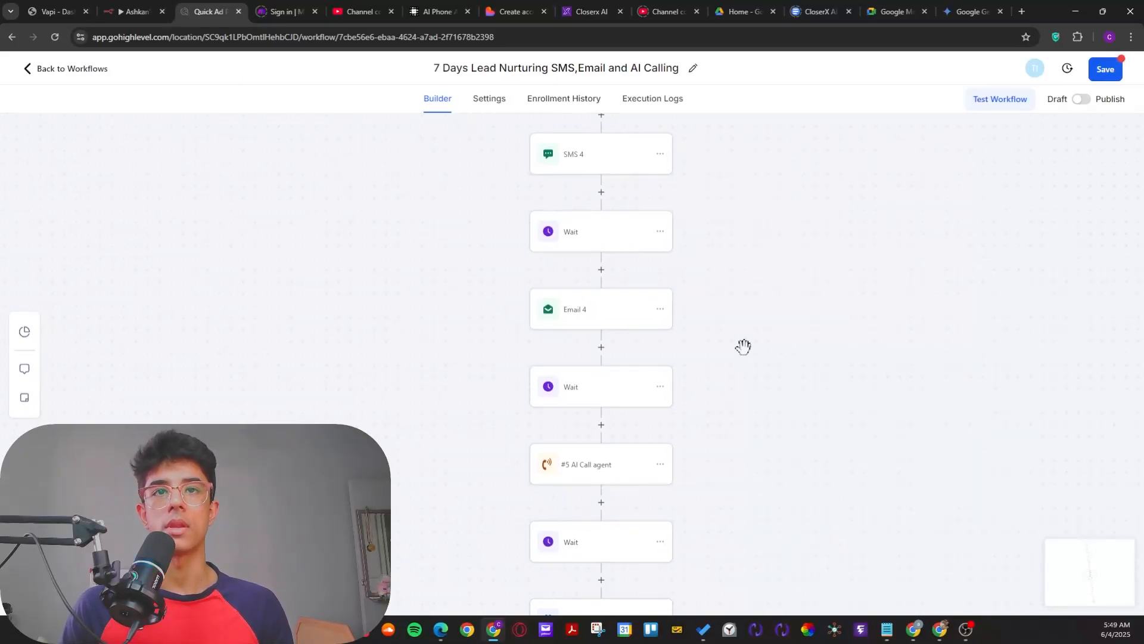
Step: Leave the 7-day workflow, discarding its unsaved changes, and open the Appointment Confirmation + Reminder workflow
{"action": "left_click", "coordinate": [73, 69]}
{"action": "left_click", "coordinate": [635, 370]}
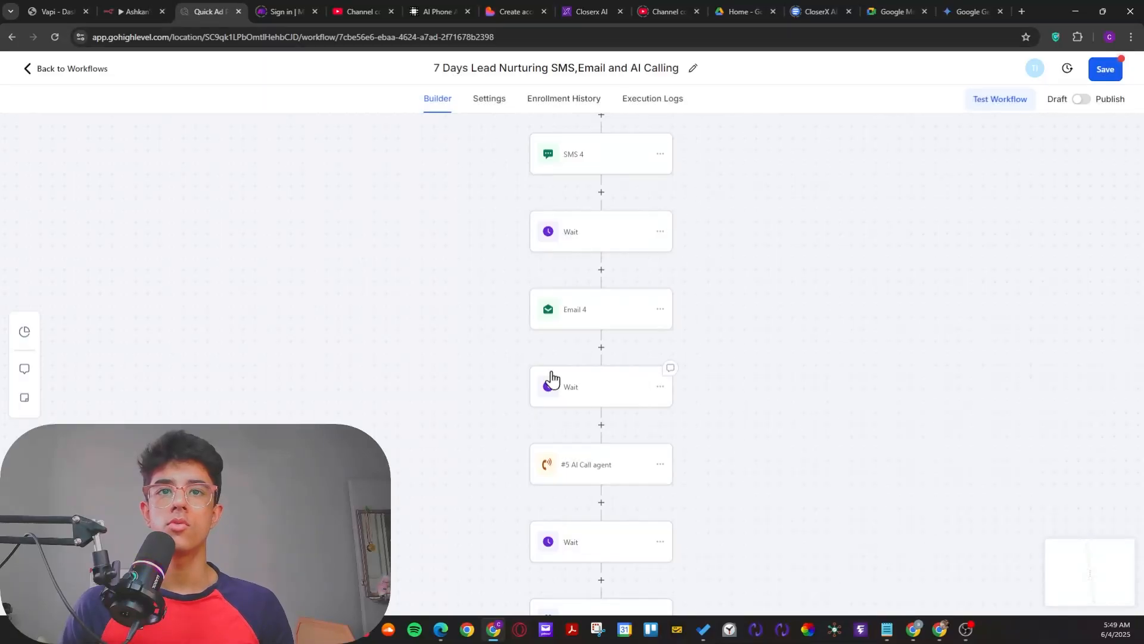
{"action": "left_click", "coordinate": [50, 74]}
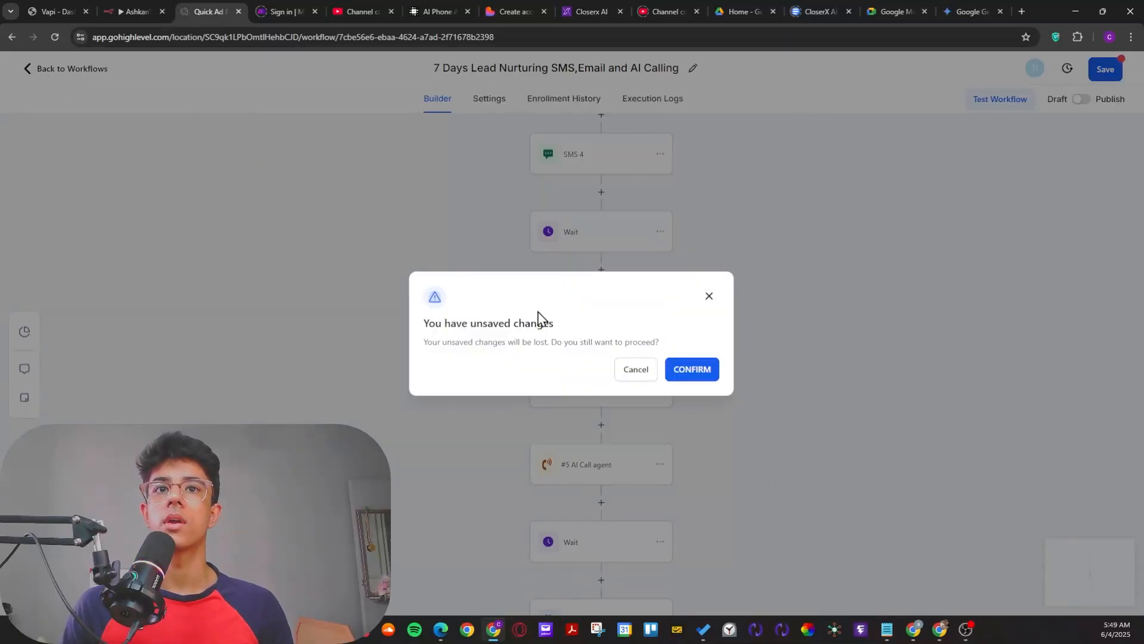
{"action": "left_click", "coordinate": [692, 370]}
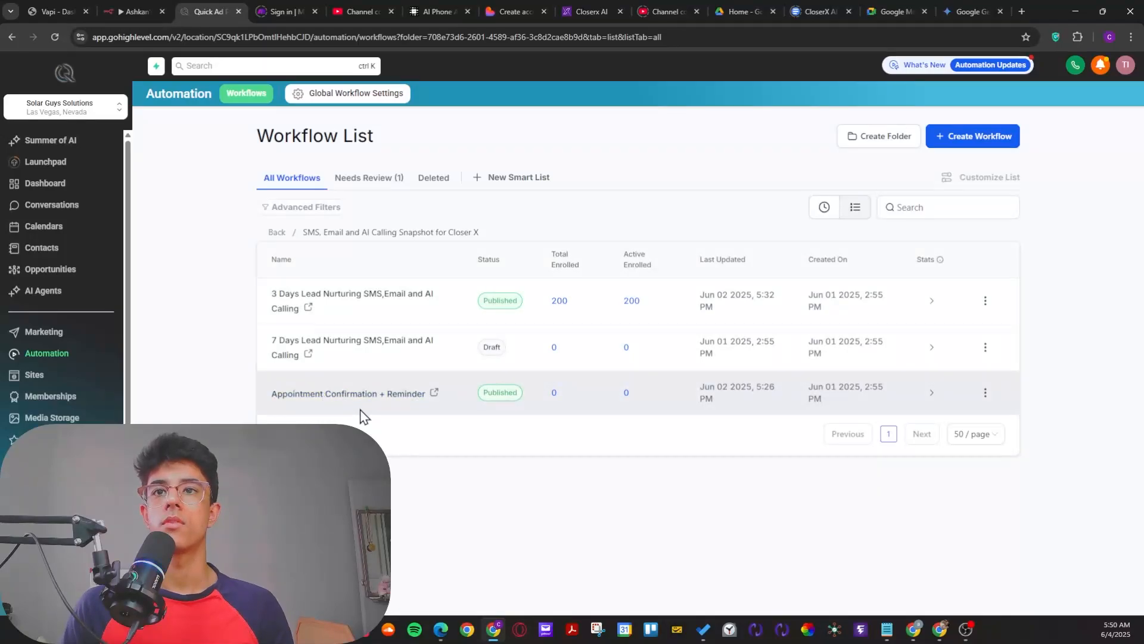
{"action": "left_click", "coordinate": [340, 395]}
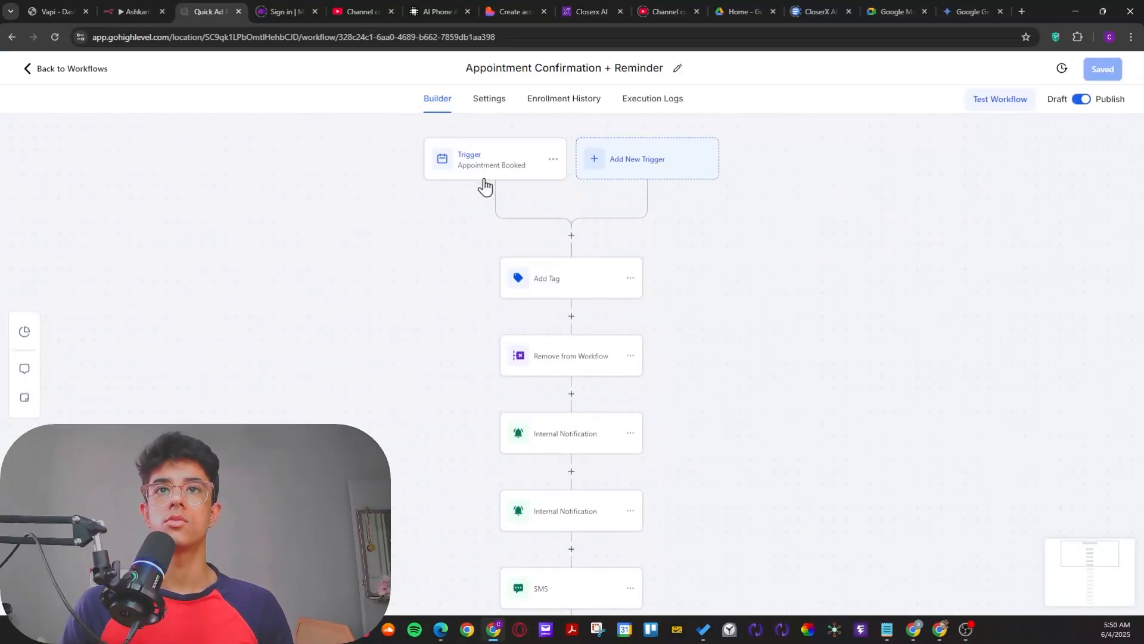
Step: Review the filters of the Appointment Booked trigger and the tag of the Add Tag action without saving
{"action": "left_click", "coordinate": [479, 175]}
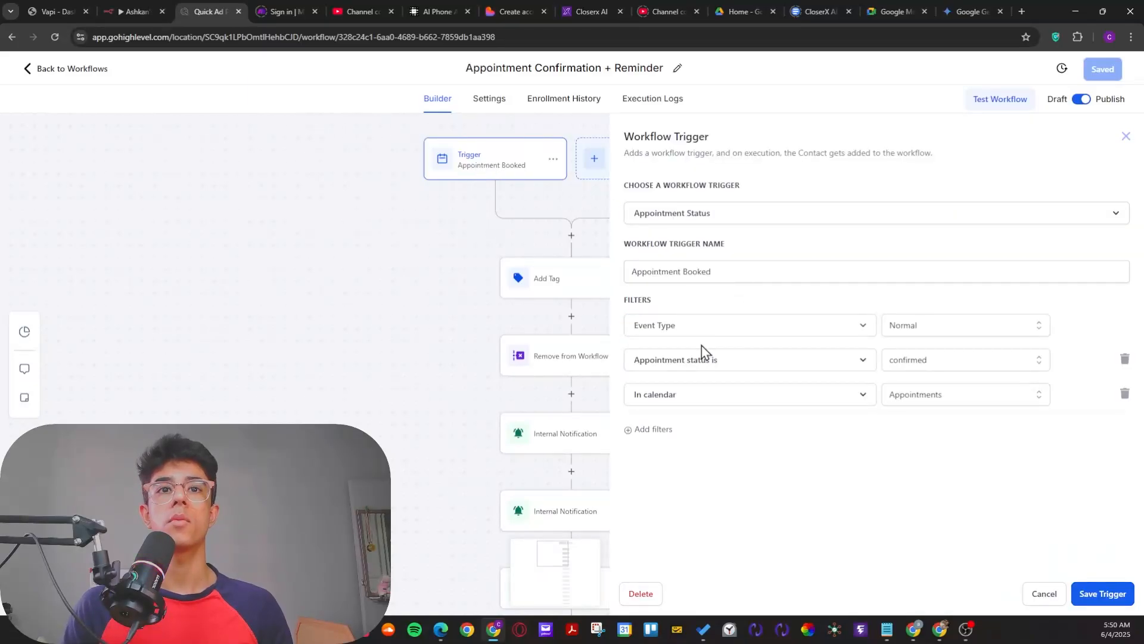
{"action": "left_click", "coordinate": [1028, 594]}
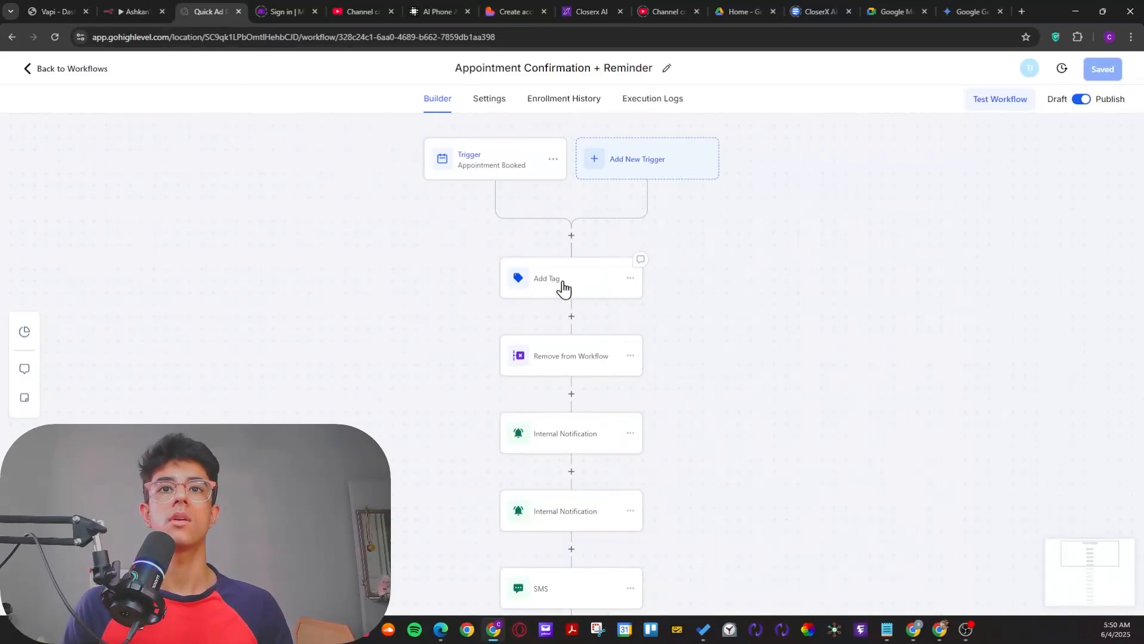
{"action": "left_click", "coordinate": [565, 288]}
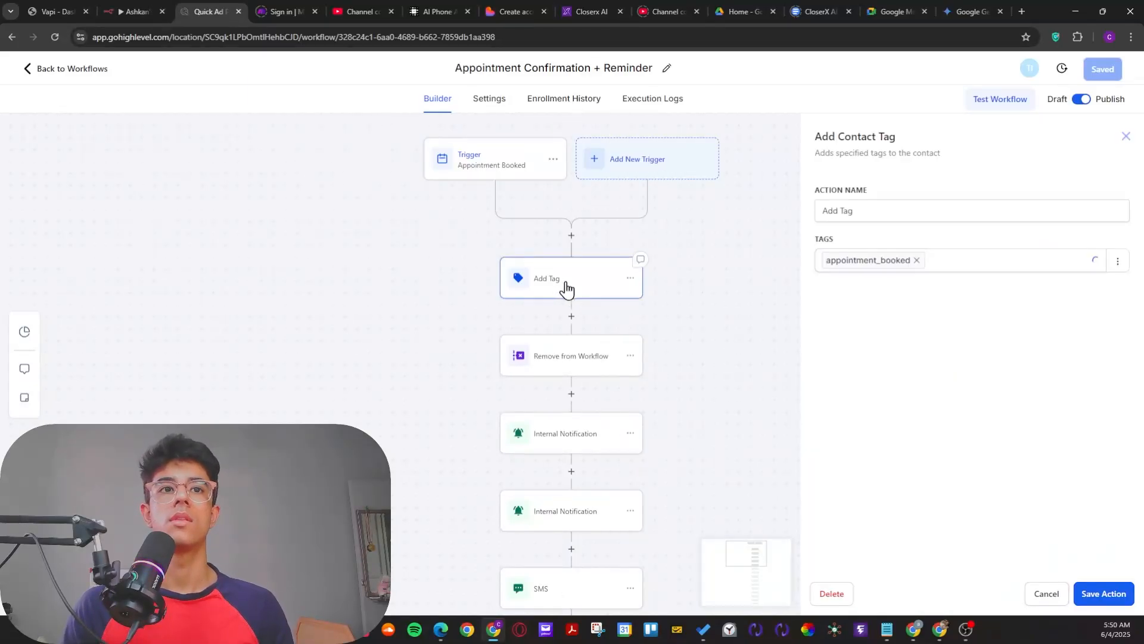
{"action": "left_click", "coordinate": [1041, 594]}
Step: Check which workflow the Remove from Workflow action targets and close it without saving
{"action": "scroll", "coordinate": [601, 314], "scroll_direction": "down", "scroll_amount": 2}
{"action": "left_click", "coordinate": [534, 286]}
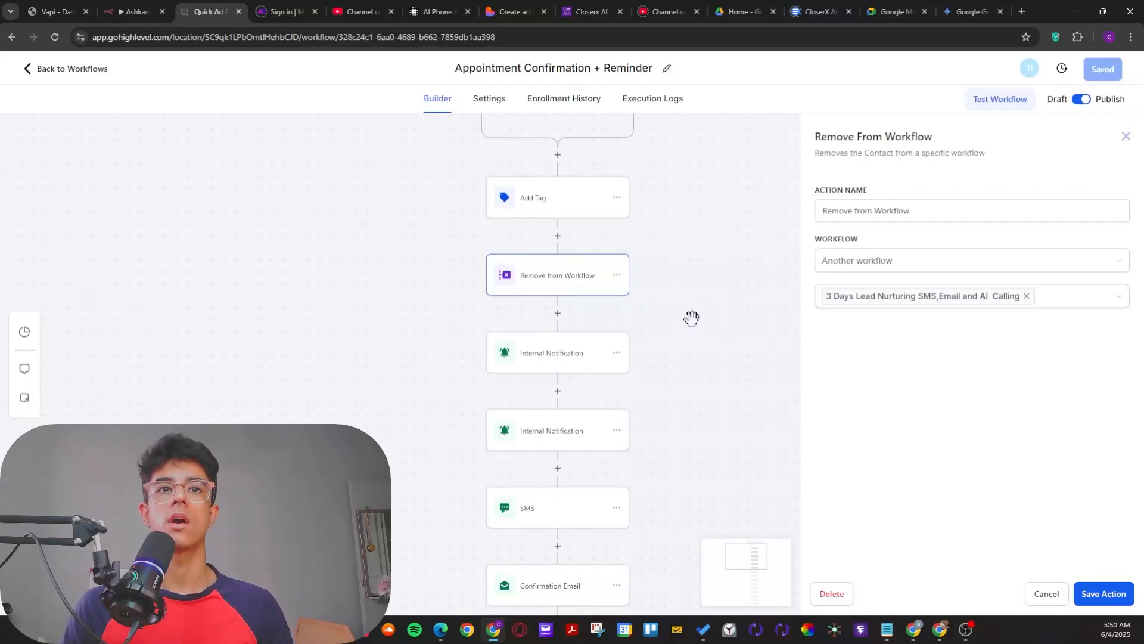
{"action": "left_click_drag", "start_coordinate": [667, 289], "coordinate": [647, 341]}
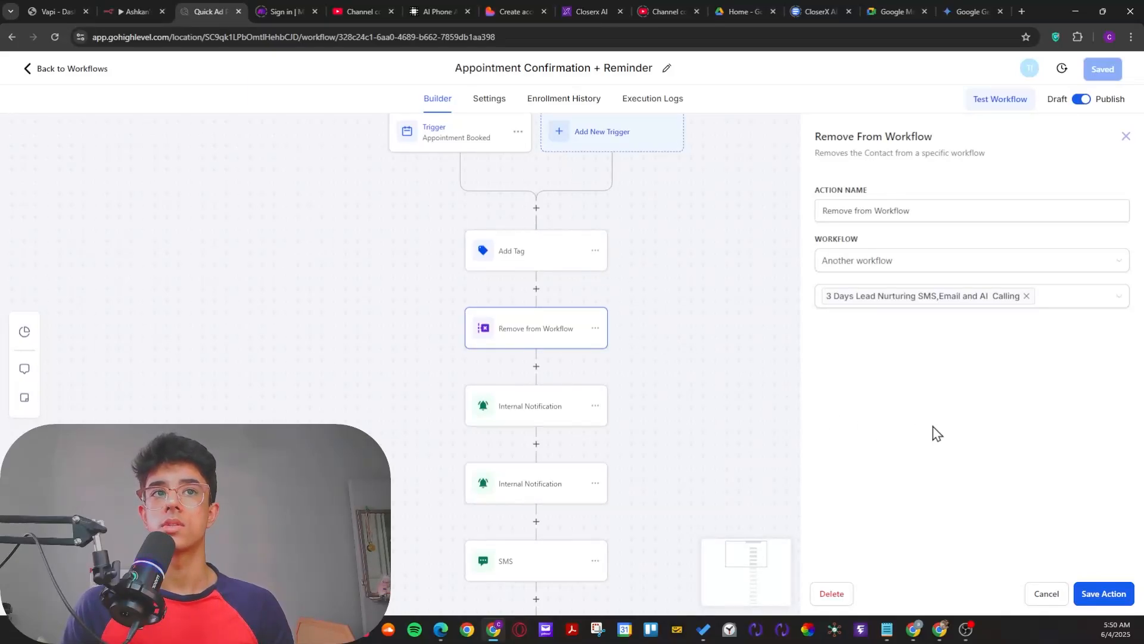
{"action": "left_click", "coordinate": [1045, 596]}
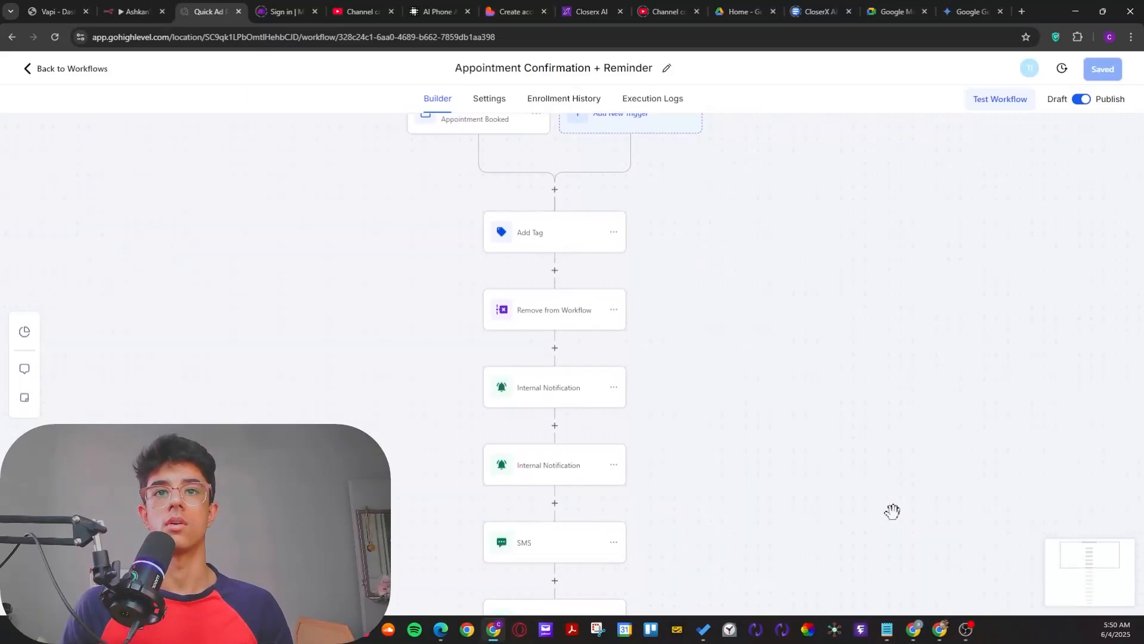
Step: Review the email and SMS settings of the two Internal Notification actions
{"action": "scroll", "coordinate": [462, 388], "scroll_direction": "down", "scroll_amount": 2}
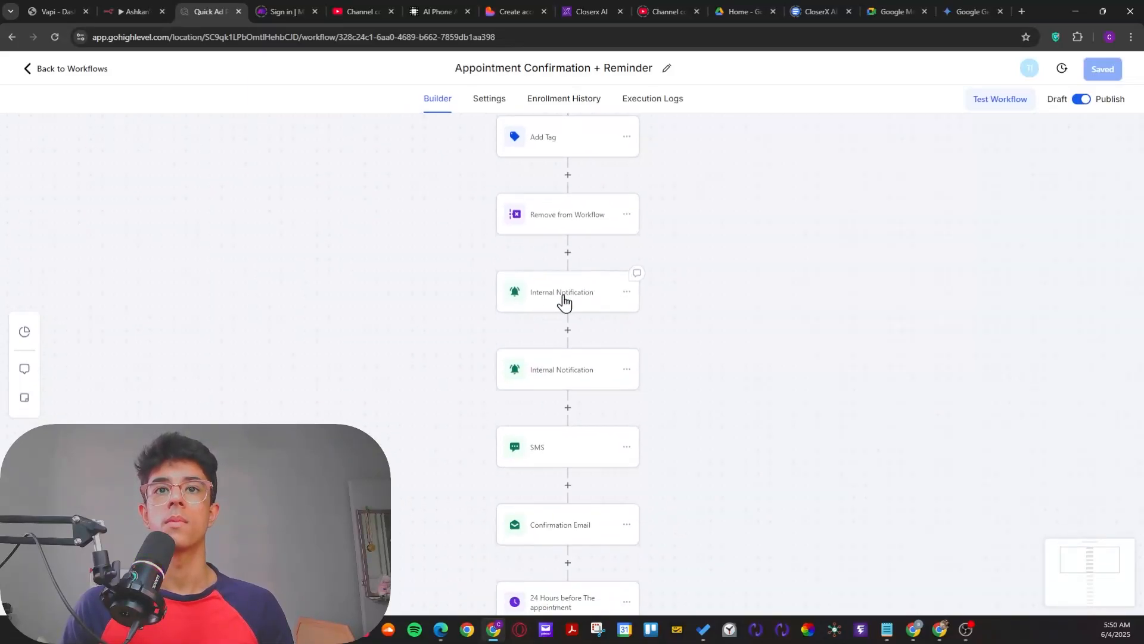
{"action": "left_click", "coordinate": [566, 308]}
{"action": "left_click", "coordinate": [554, 386]}
{"action": "left_click_drag", "start_coordinate": [427, 401], "coordinate": [396, 322]}
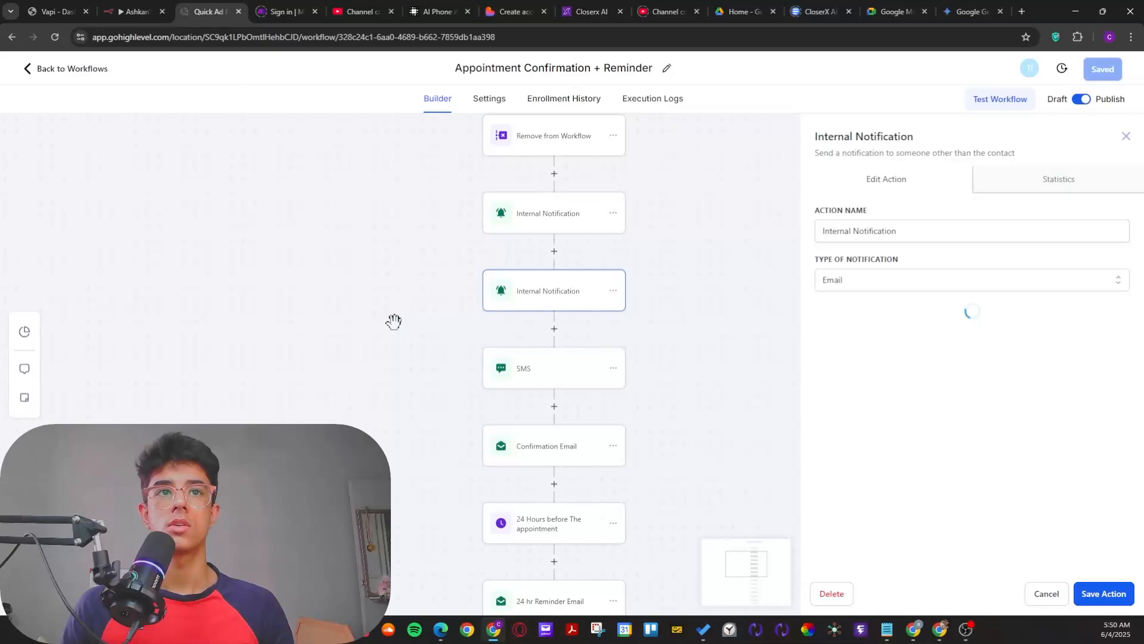
{"action": "left_click", "coordinate": [514, 227]}
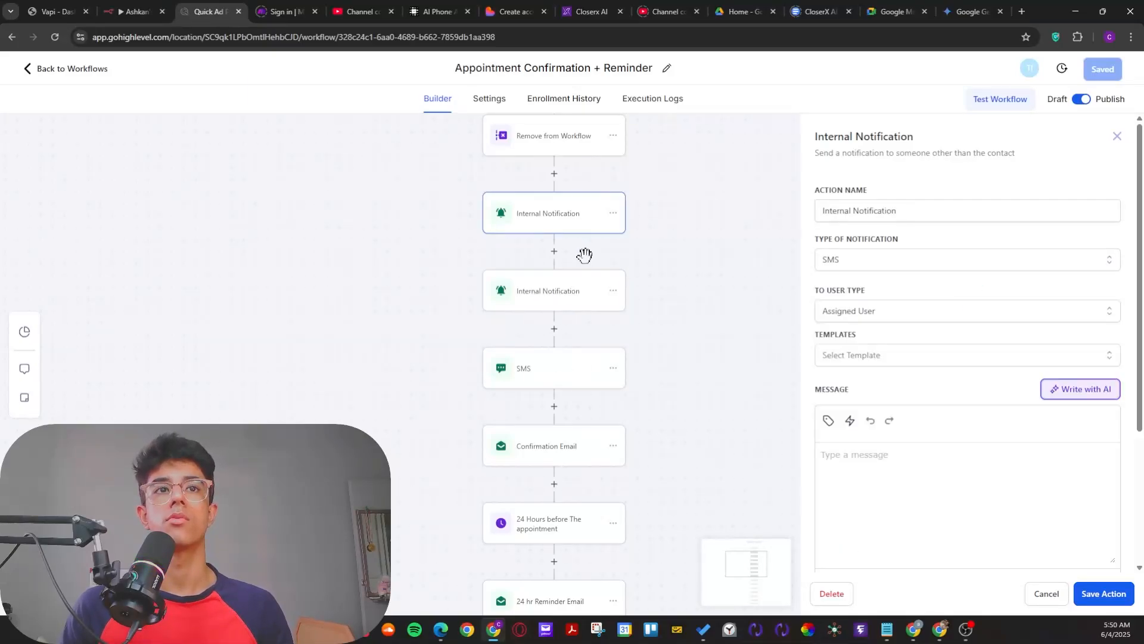
Step: Review the message of the SMS action that confirms the appointment to the contact
{"action": "left_click_drag", "start_coordinate": [710, 334], "coordinate": [714, 284]}
{"action": "left_click_drag", "start_coordinate": [697, 330], "coordinate": [708, 276]}
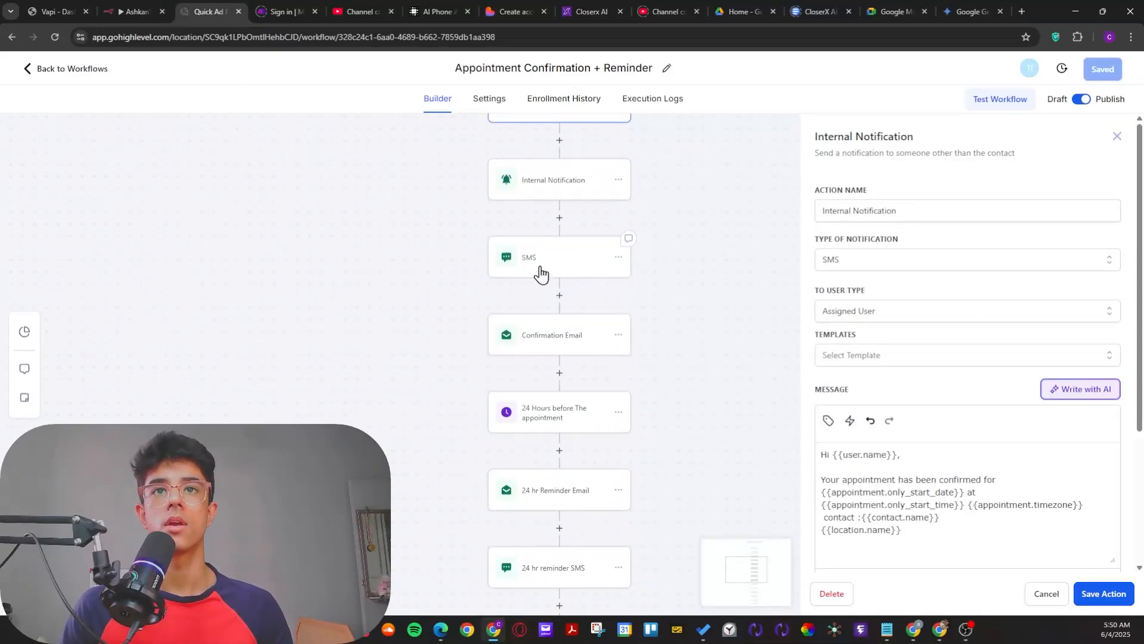
{"action": "left_click", "coordinate": [543, 270]}
{"action": "scroll", "coordinate": [435, 367], "scroll_direction": "down", "scroll_amount": 1}
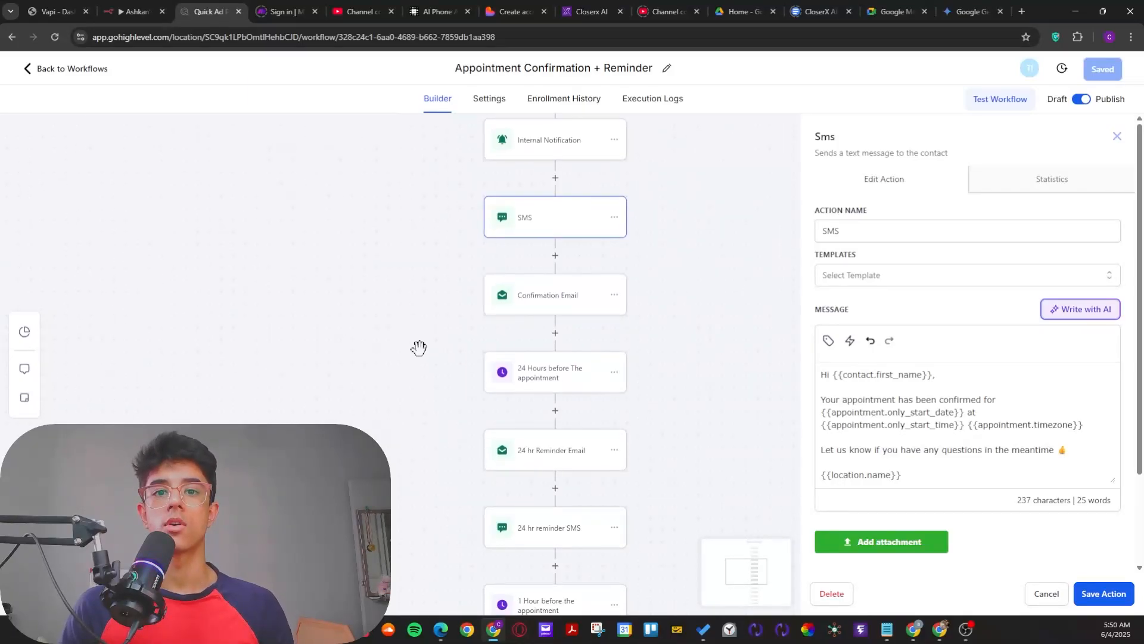
Step: Review the settings of the 24 Hours before The appointment wait and the 24 hr reminder email and SMS actions
{"action": "left_click_drag", "start_coordinate": [387, 362], "coordinate": [376, 302]}
{"action": "left_click", "coordinate": [533, 322]}
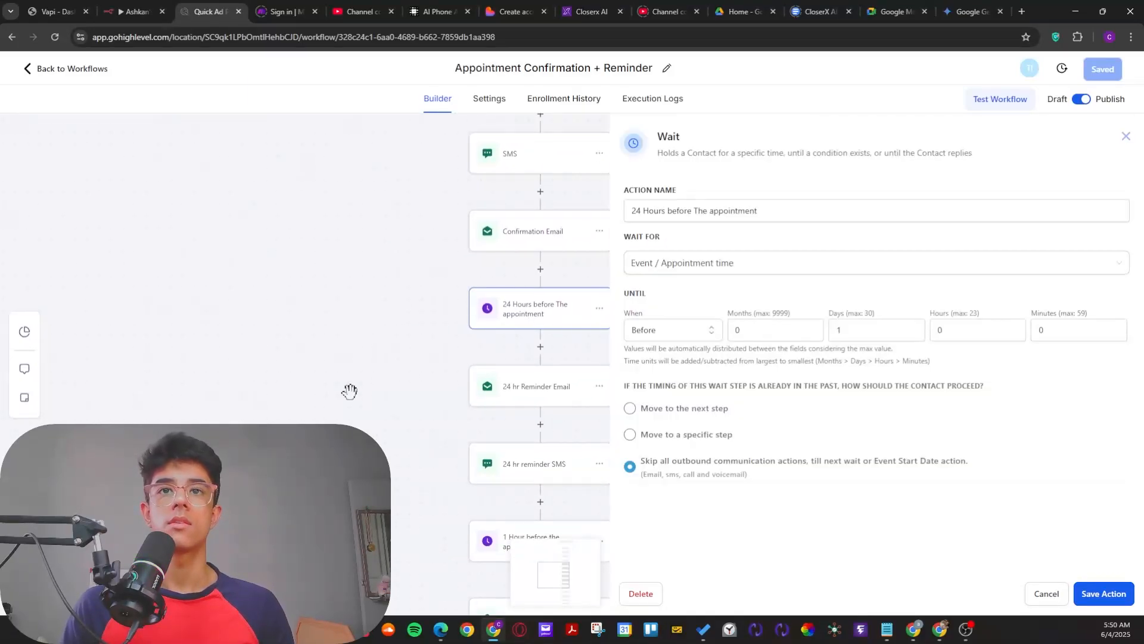
{"action": "left_click_drag", "start_coordinate": [349, 391], "coordinate": [297, 288]}
{"action": "left_click", "coordinate": [456, 292]}
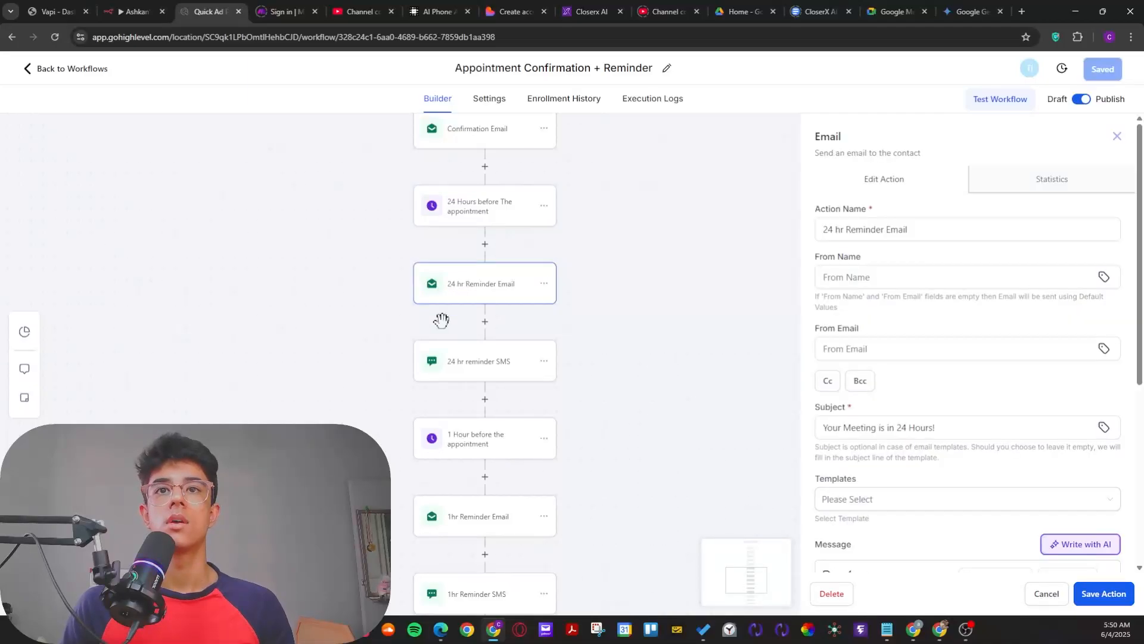
{"action": "left_click", "coordinate": [469, 316]}
{"action": "left_click_drag", "start_coordinate": [393, 334], "coordinate": [388, 281]}
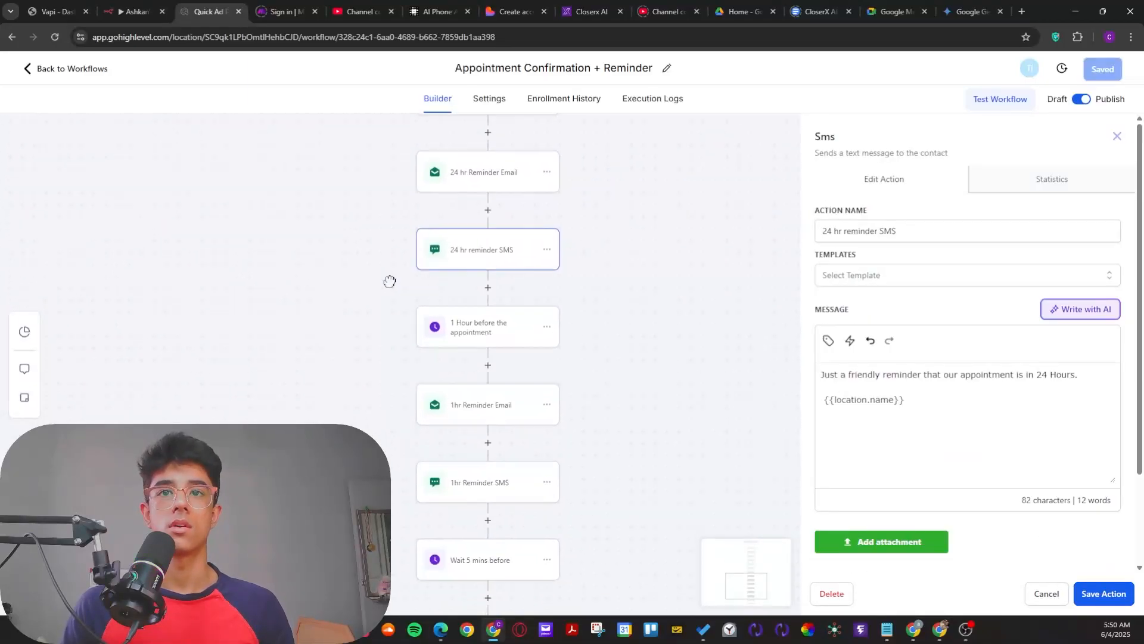
Step: Check the timing of the Wait 5 mins before action and close it without saving
{"action": "left_click_drag", "start_coordinate": [410, 339], "coordinate": [389, 192]}
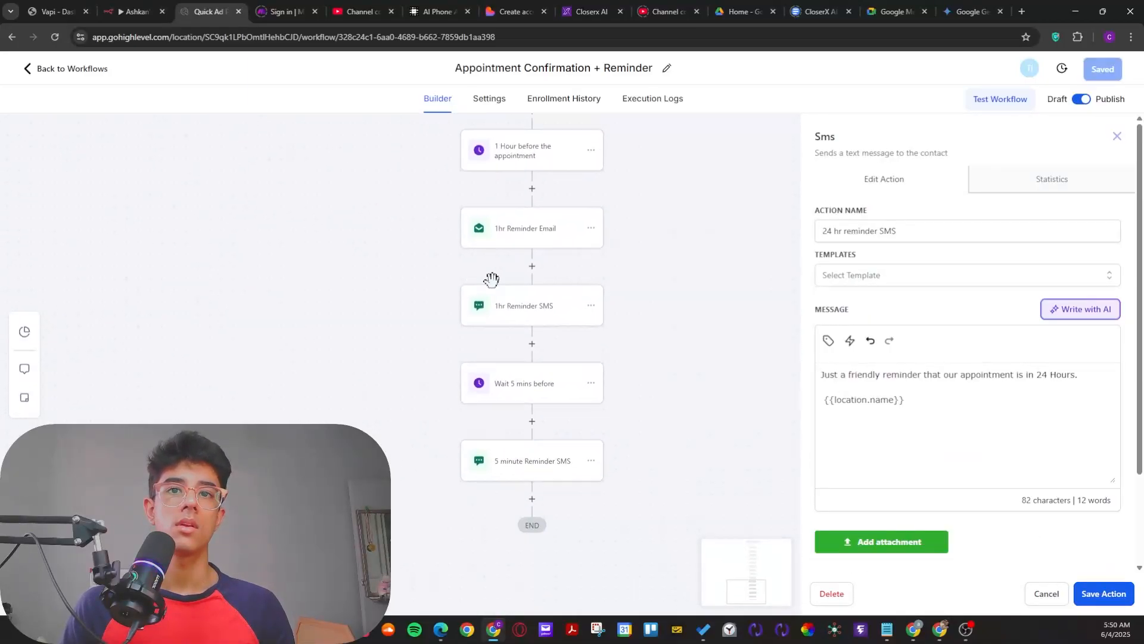
{"action": "left_click", "coordinate": [529, 398]}
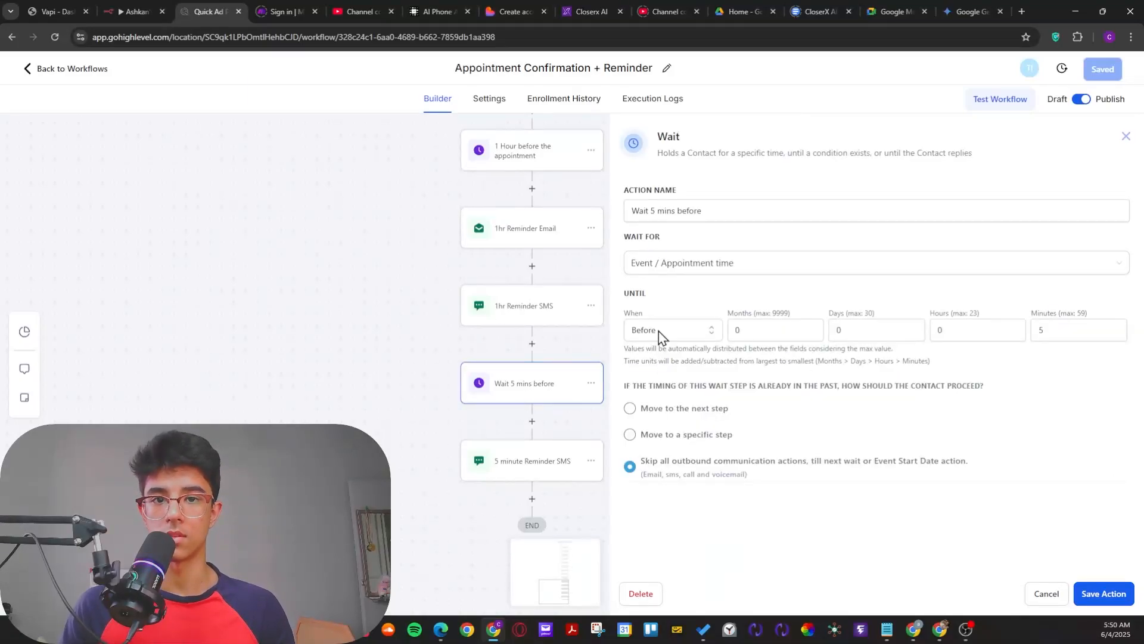
{"action": "left_click_drag", "start_coordinate": [411, 280], "coordinate": [371, 395]}
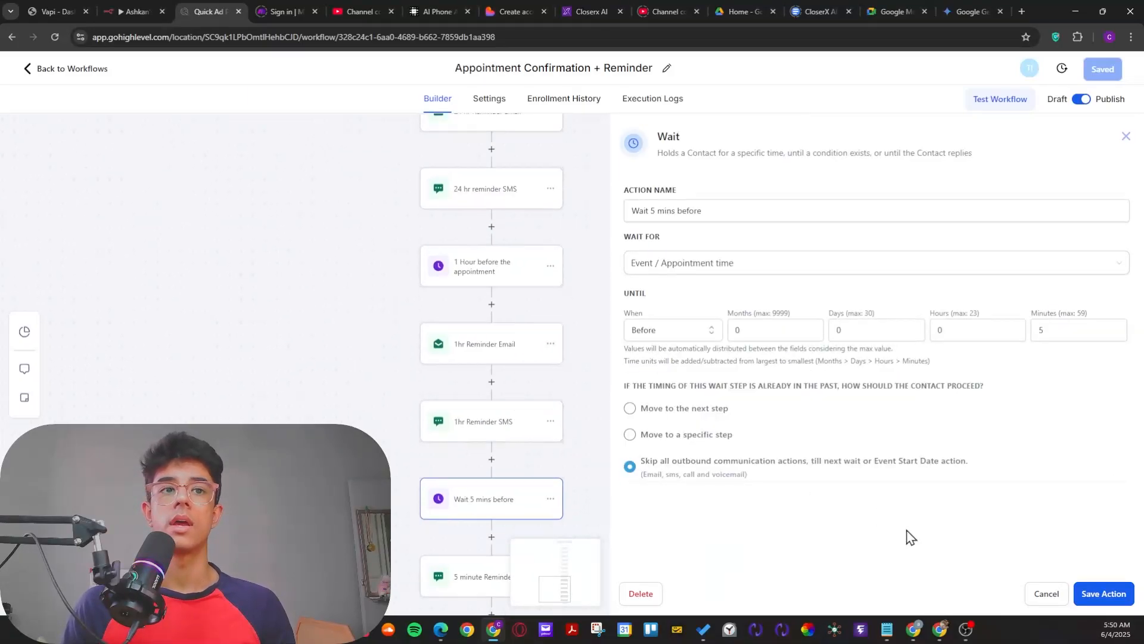
{"action": "left_click", "coordinate": [1037, 594]}
Step: Look over the remaining reminder sequence and return to the snapshot folder's workflow list
{"action": "left_click_drag", "start_coordinate": [601, 430], "coordinate": [656, 506]}
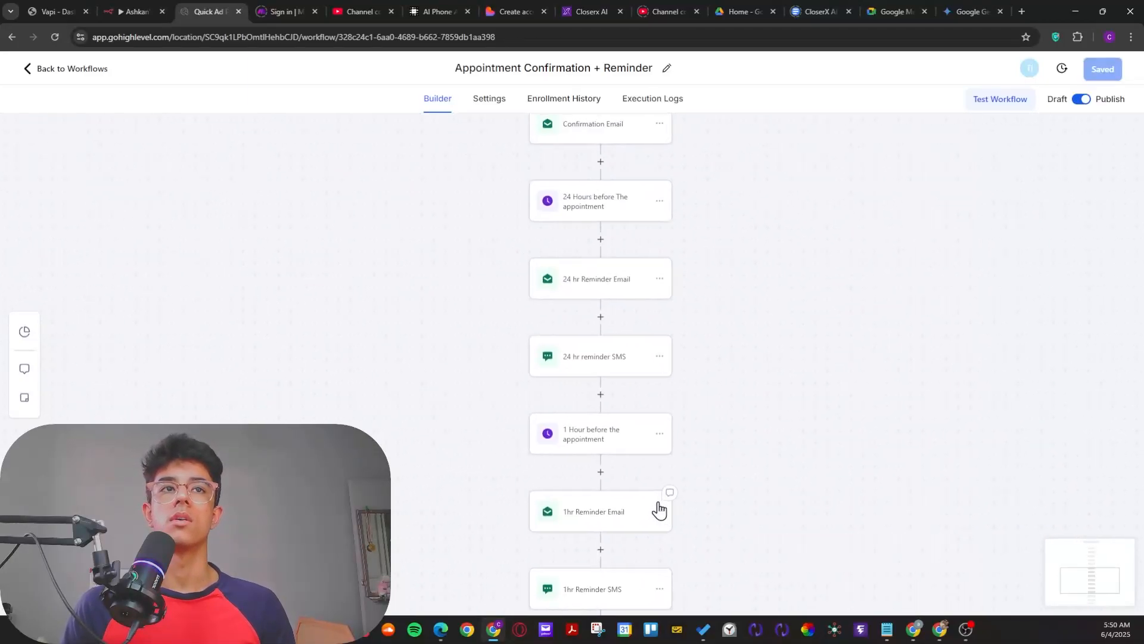
{"action": "left_click_drag", "start_coordinate": [691, 350], "coordinate": [589, 371]}
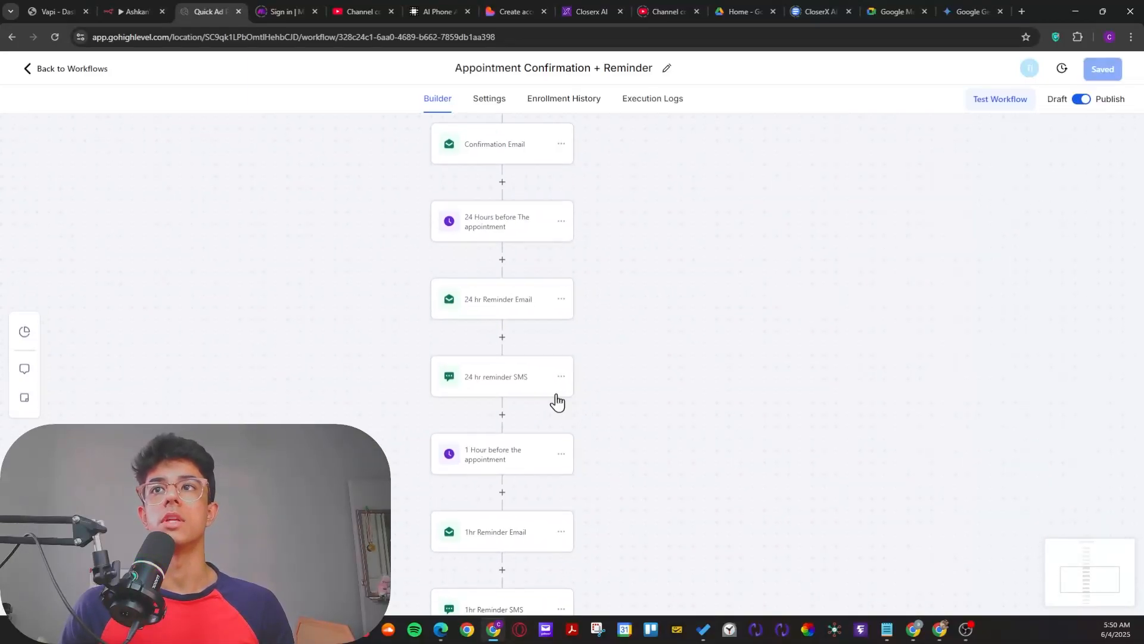
{"action": "left_click", "coordinate": [51, 71]}
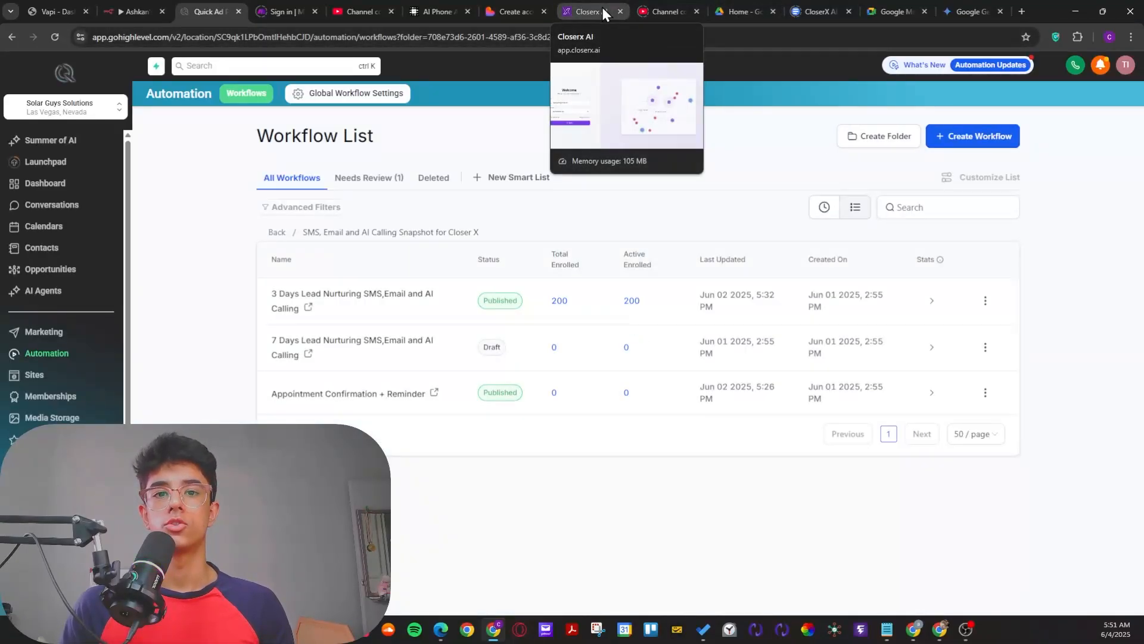
Step: Open closerx.ai in a new browser tab and go to its free trial page
{"action": "left_click", "coordinate": [1022, 11]}
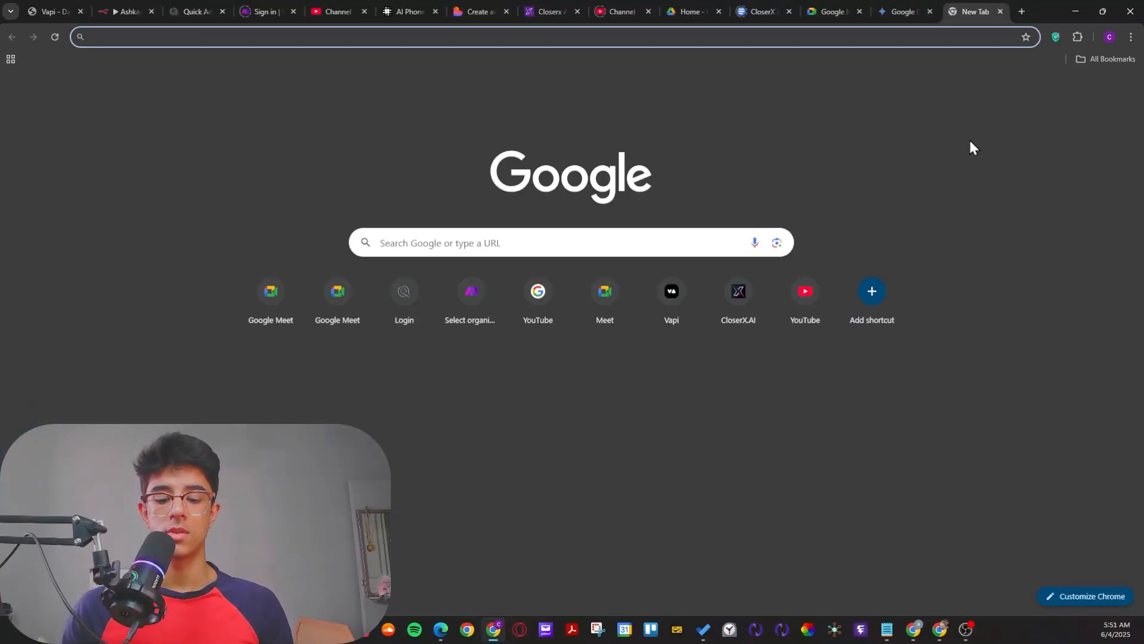
{"action": "type", "text": "closerx.ai"}
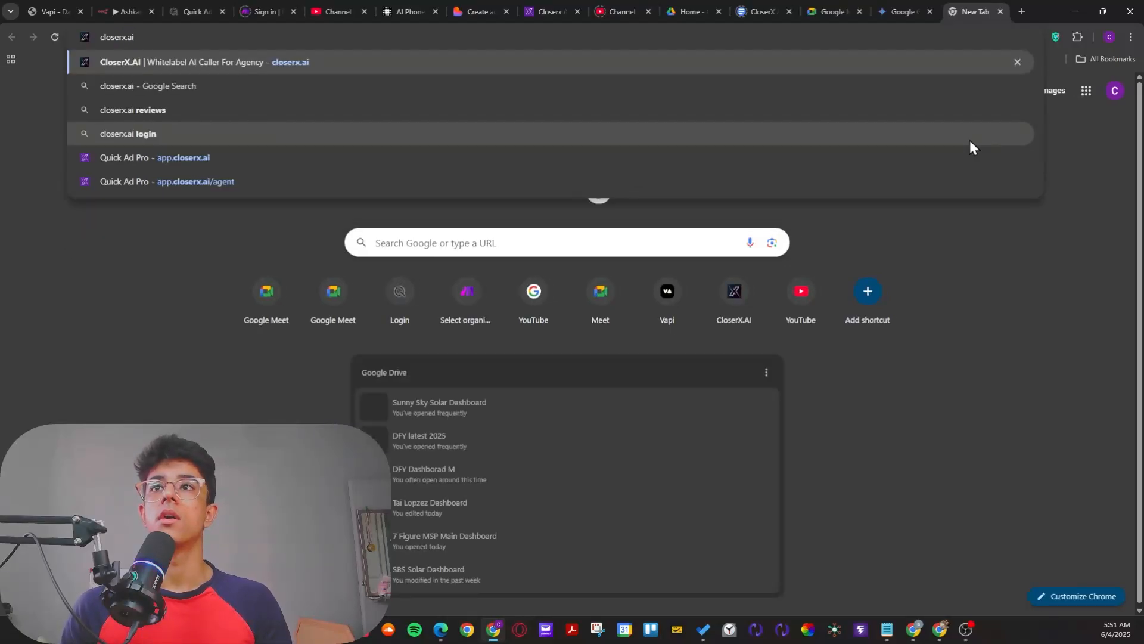
{"action": "key", "text": "Return"}
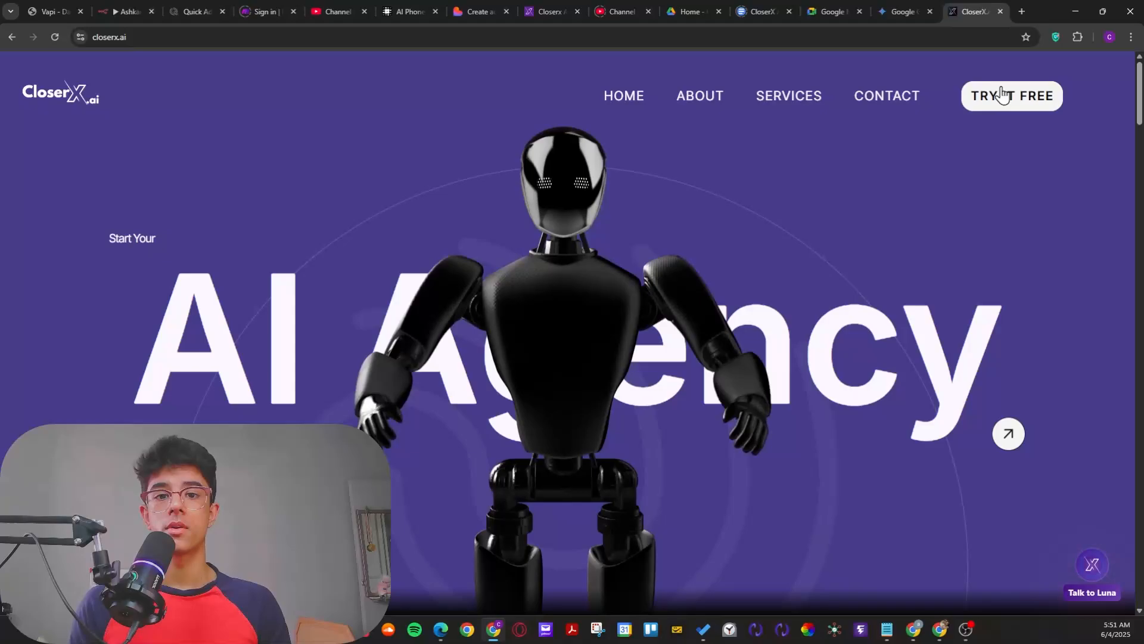
{"action": "left_click", "coordinate": [980, 96]}
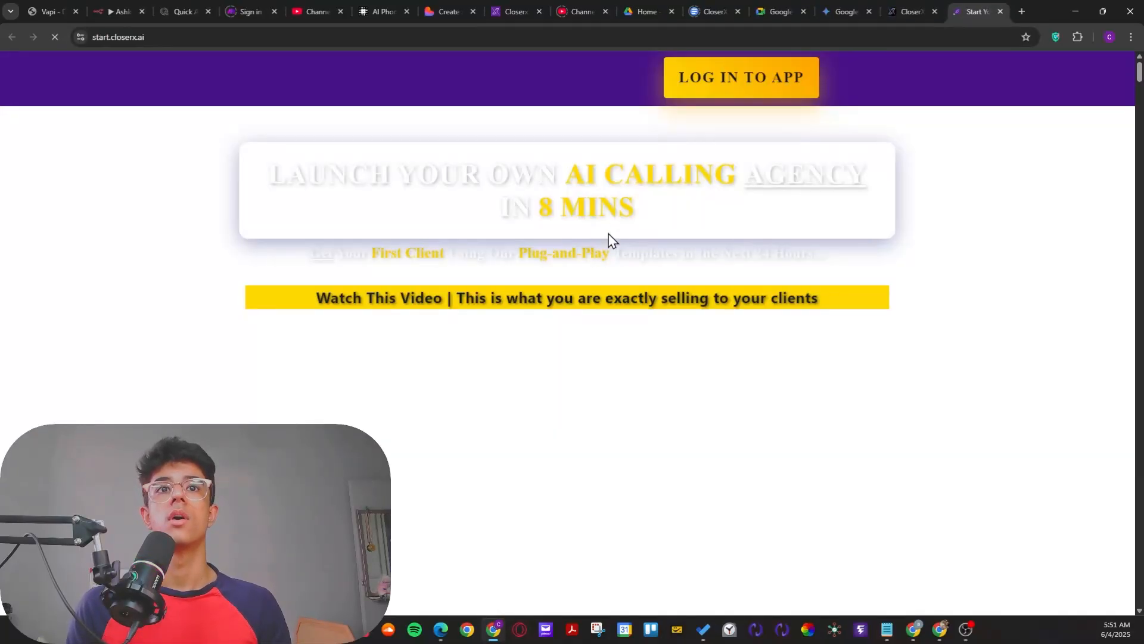
Step: Examine the CloserX landing page's headline, promo video and 7-day trial offer, pausing the video
{"action": "scroll", "coordinate": [659, 196], "scroll_direction": "down", "scroll_amount": 1}
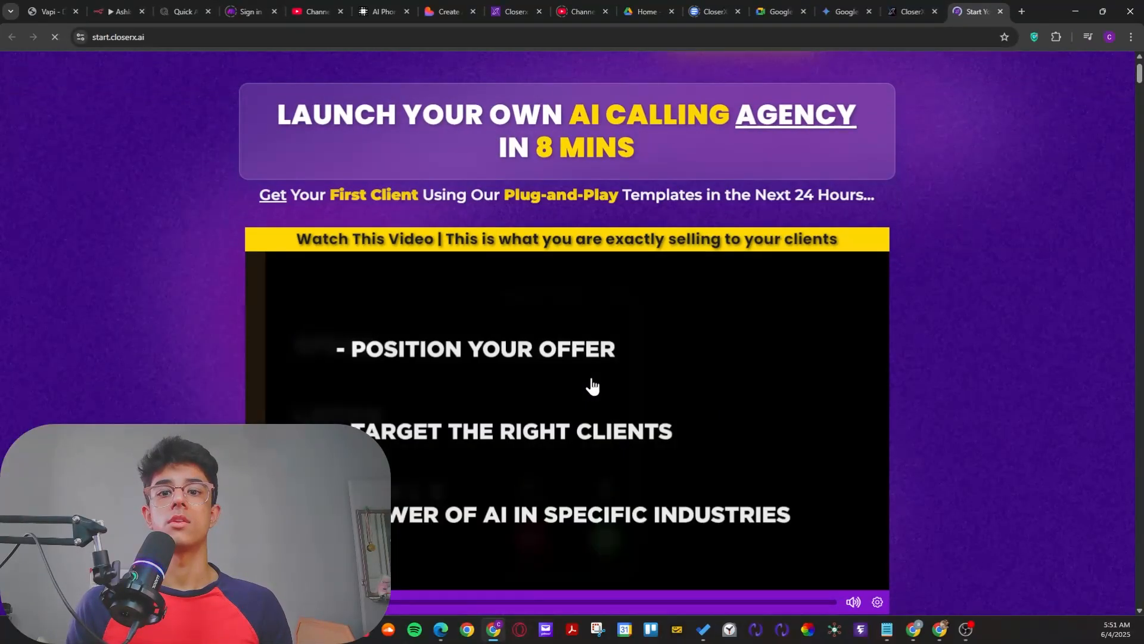
{"action": "scroll", "coordinate": [596, 369], "scroll_direction": "down", "scroll_amount": 1}
{"action": "scroll", "coordinate": [579, 418], "scroll_direction": "down", "scroll_amount": 1}
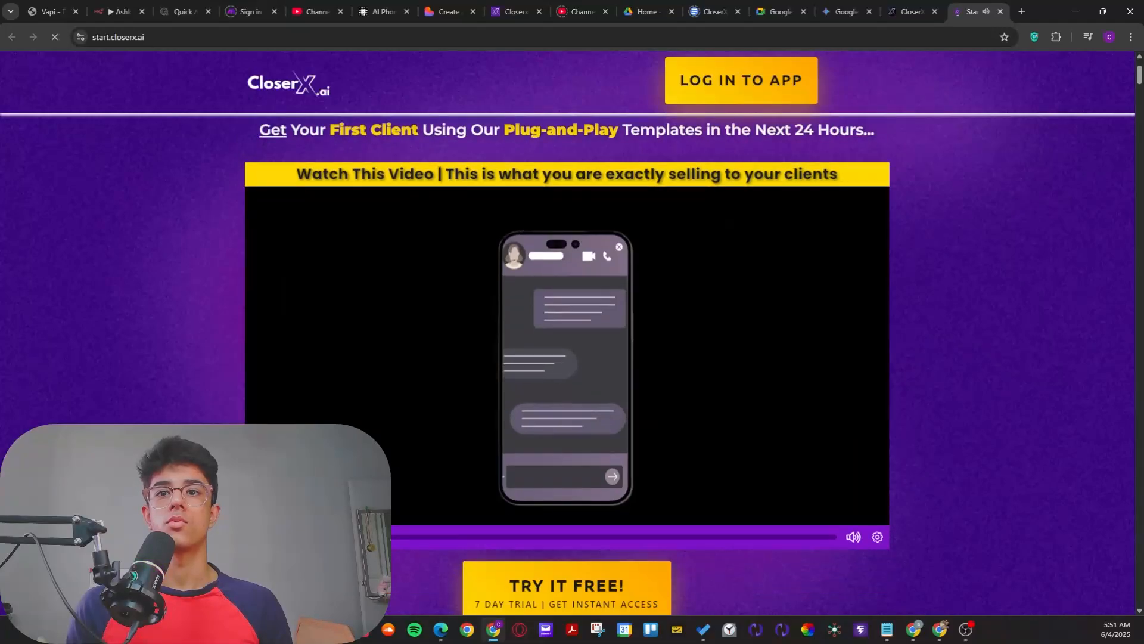
{"action": "scroll", "coordinate": [568, 357], "scroll_direction": "up", "scroll_amount": 2}
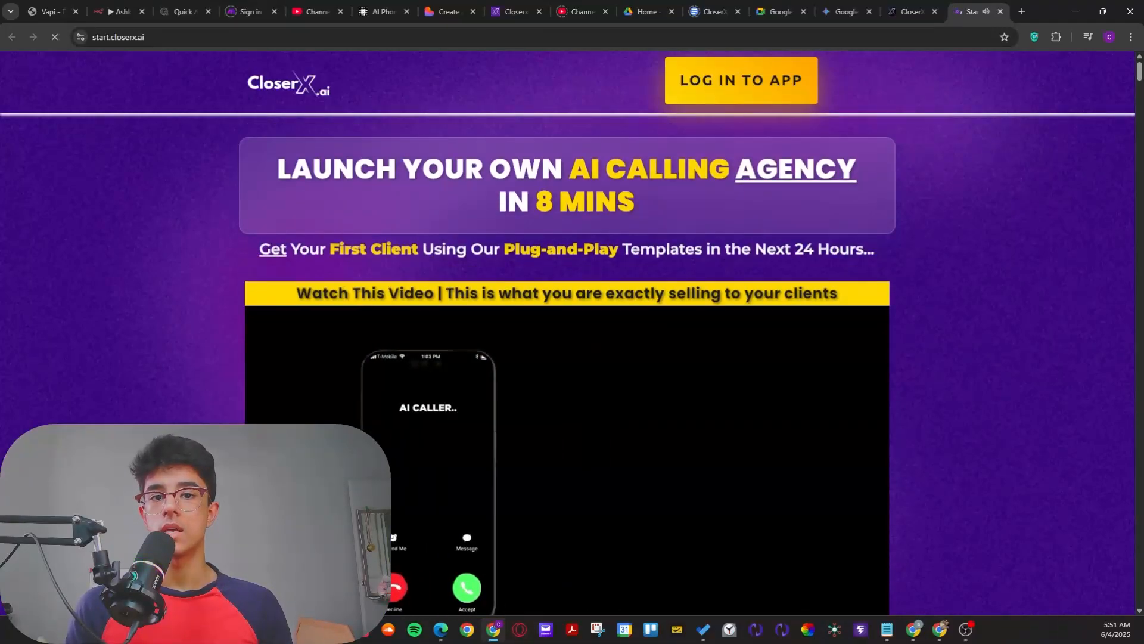
{"action": "scroll", "coordinate": [567, 358], "scroll_direction": "down", "scroll_amount": 2}
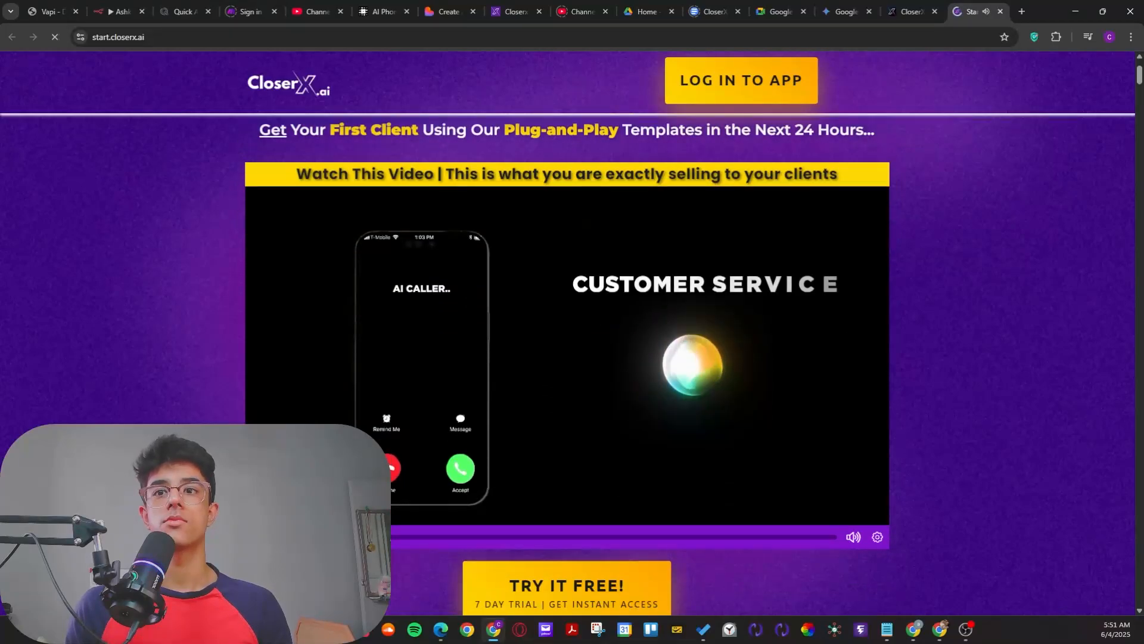
{"action": "key", "text": "space"}
{"action": "scroll", "coordinate": [276, 399], "scroll_direction": "down", "scroll_amount": 2}
{"action": "scroll", "coordinate": [276, 399], "scroll_direction": "up", "scroll_amount": 3}
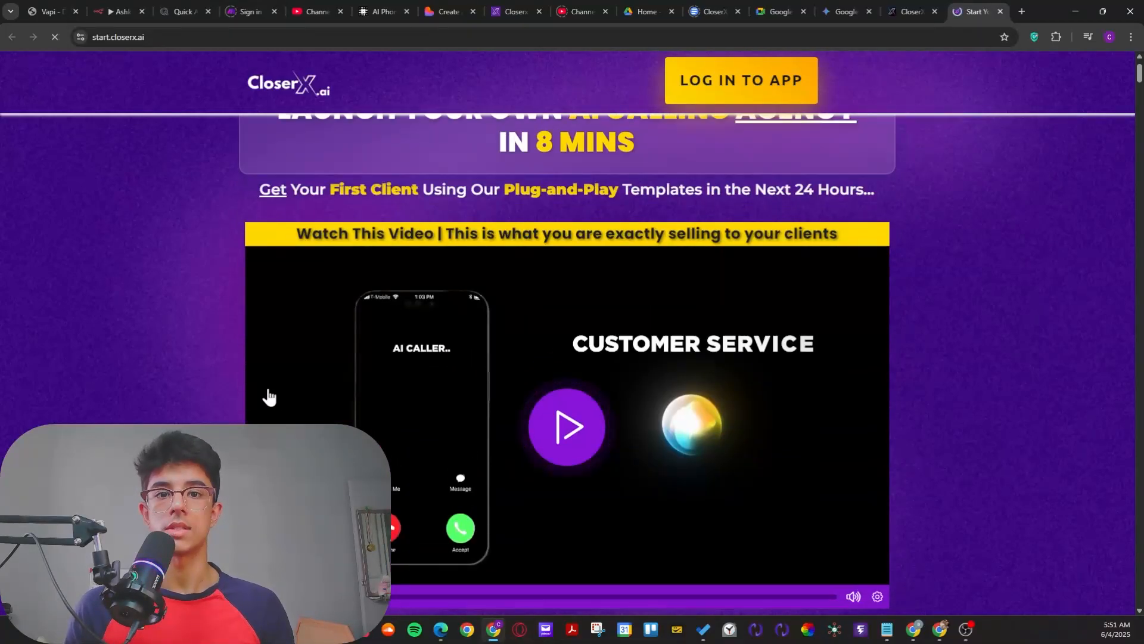
{"action": "scroll", "coordinate": [269, 397], "scroll_direction": "down", "scroll_amount": 1}
{"action": "scroll", "coordinate": [131, 364], "scroll_direction": "up", "scroll_amount": 2}
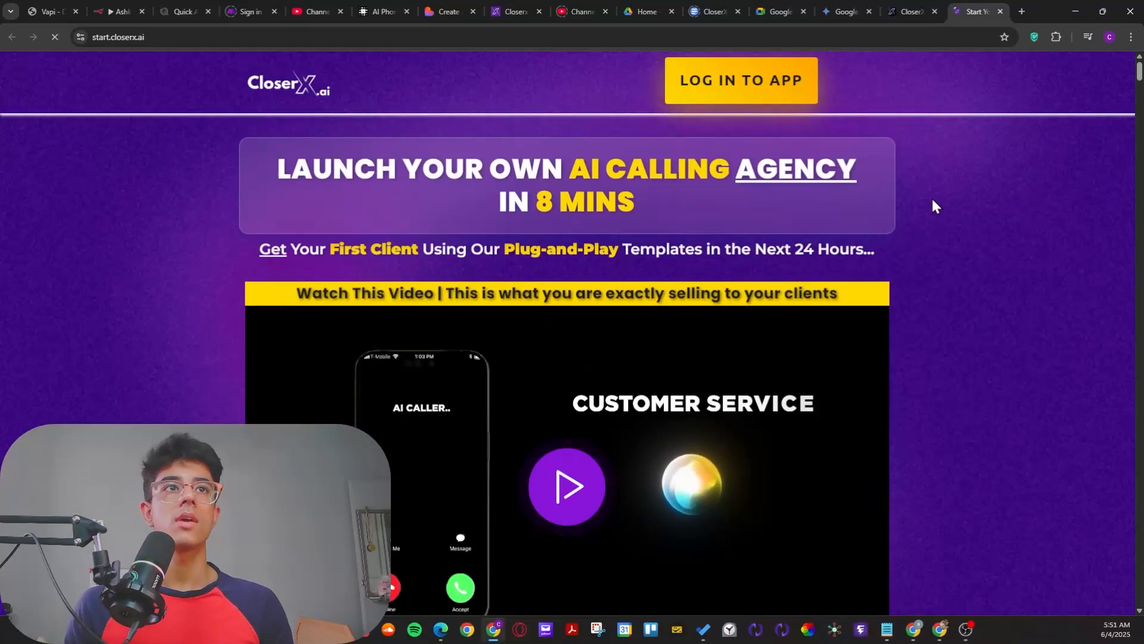